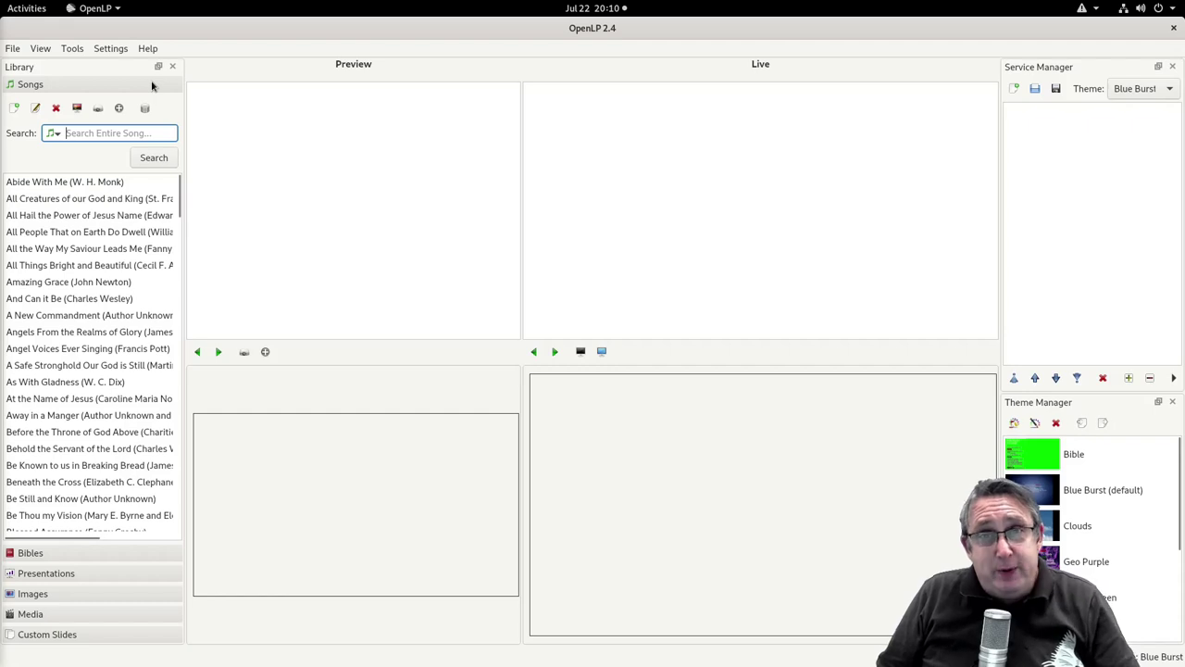
Step: Add a custom formatting tag with the description "Chord Tag" and the tag "c"
{"action": "left_click", "coordinate": [110, 52]}
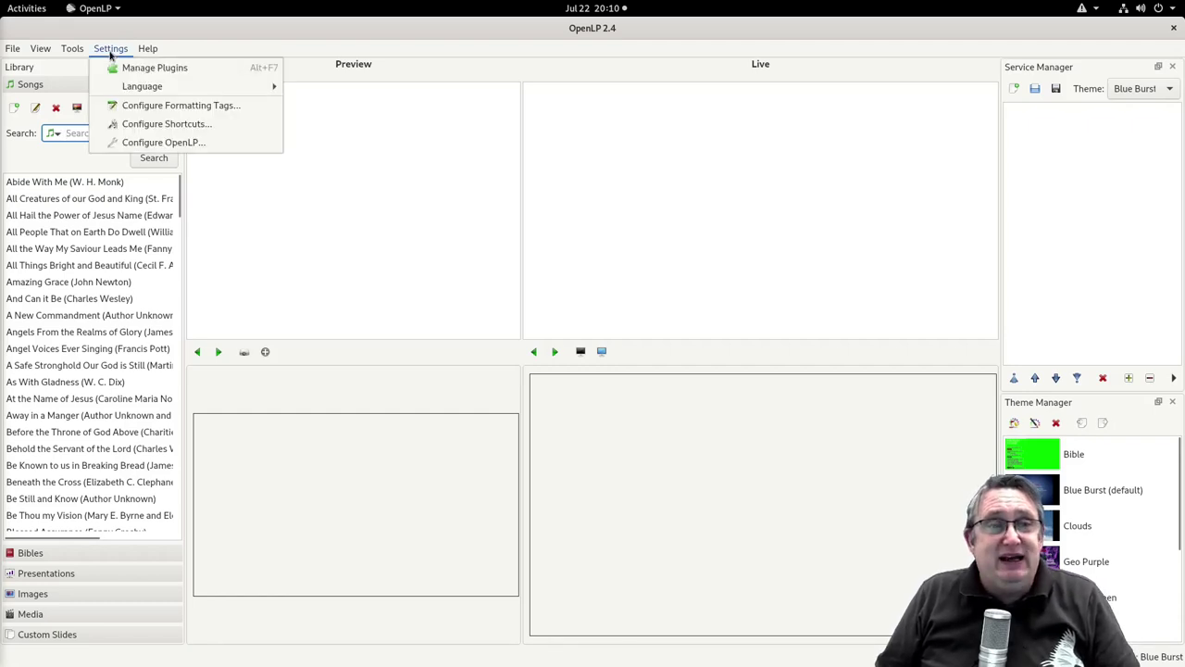
{"action": "left_click", "coordinate": [139, 105]}
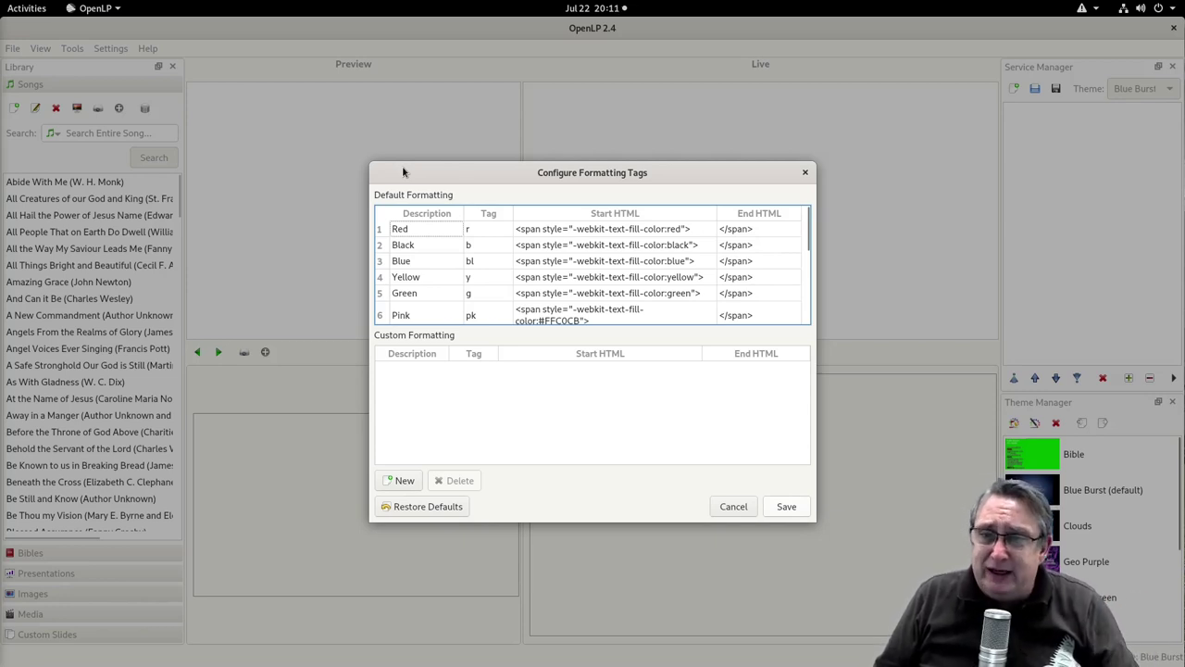
{"action": "left_click", "coordinate": [401, 480]}
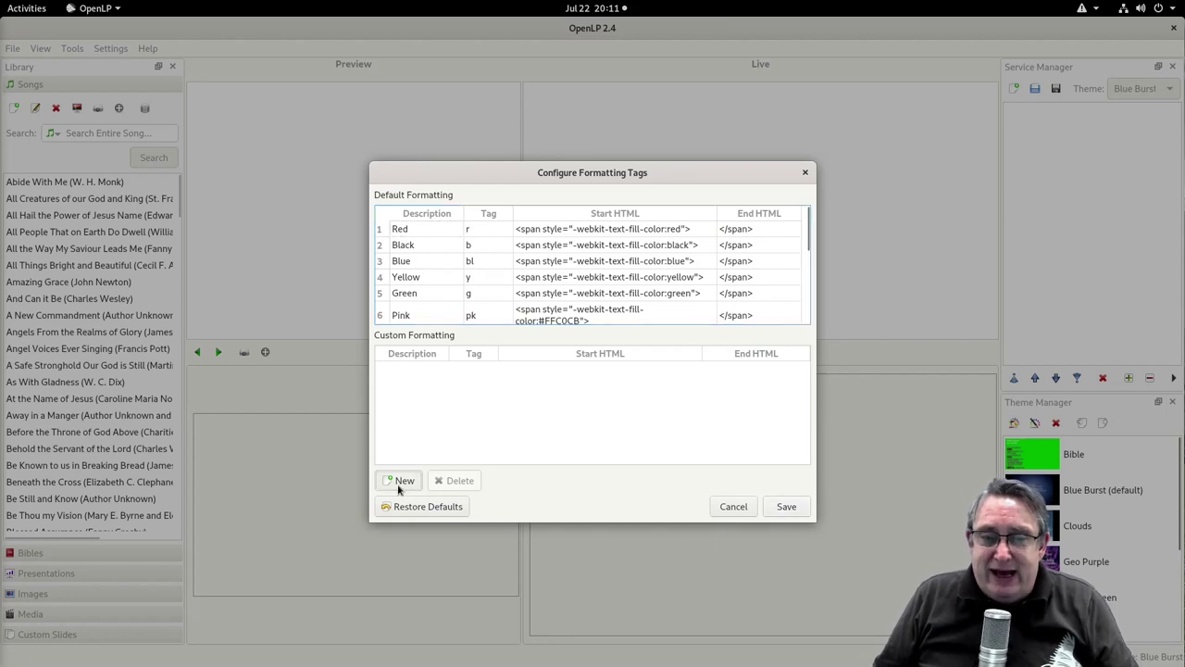
{"action": "type", "text": "Chord"}
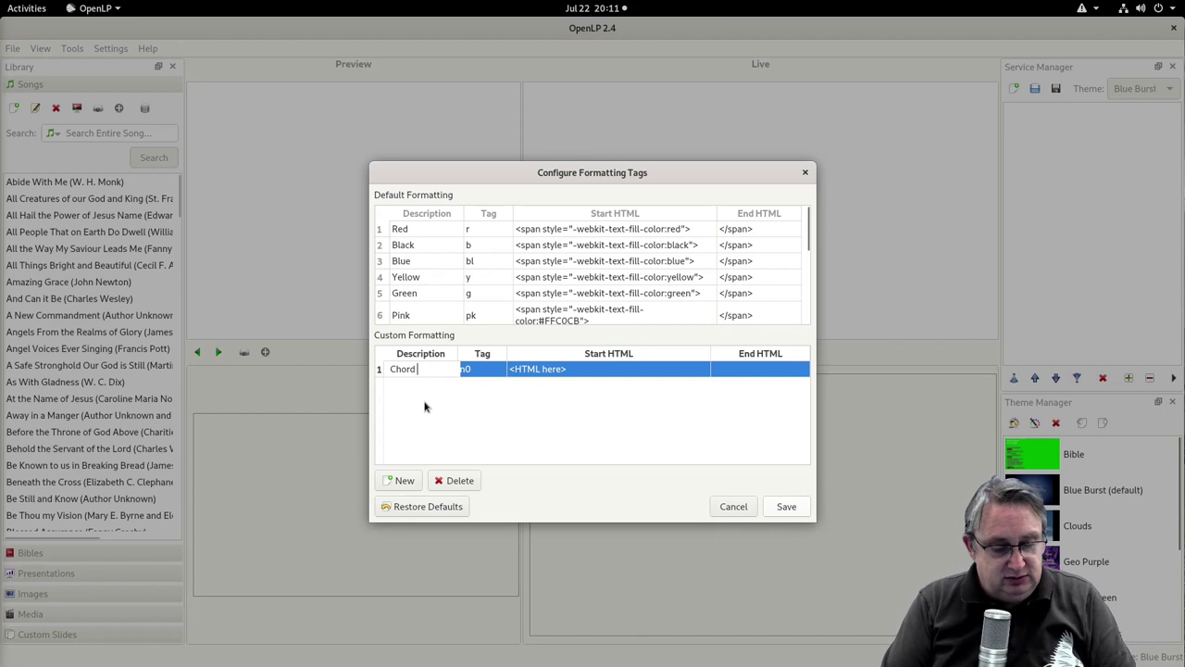
{"action": "type", "text": " T"}
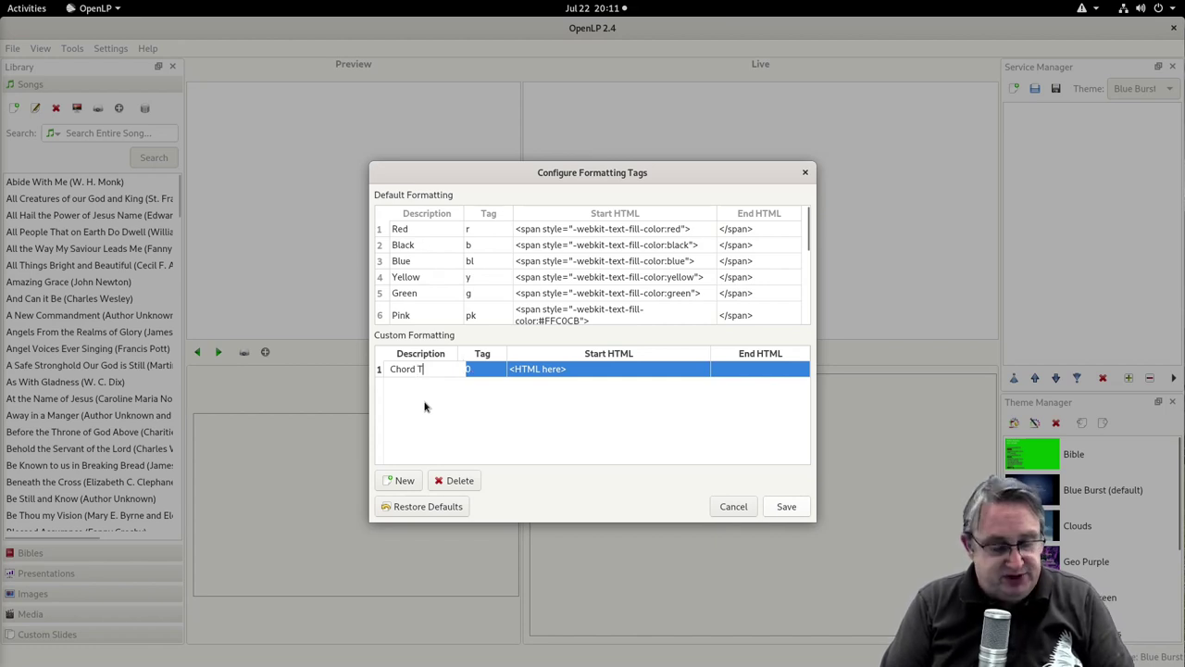
{"action": "type", "text": "ag"}
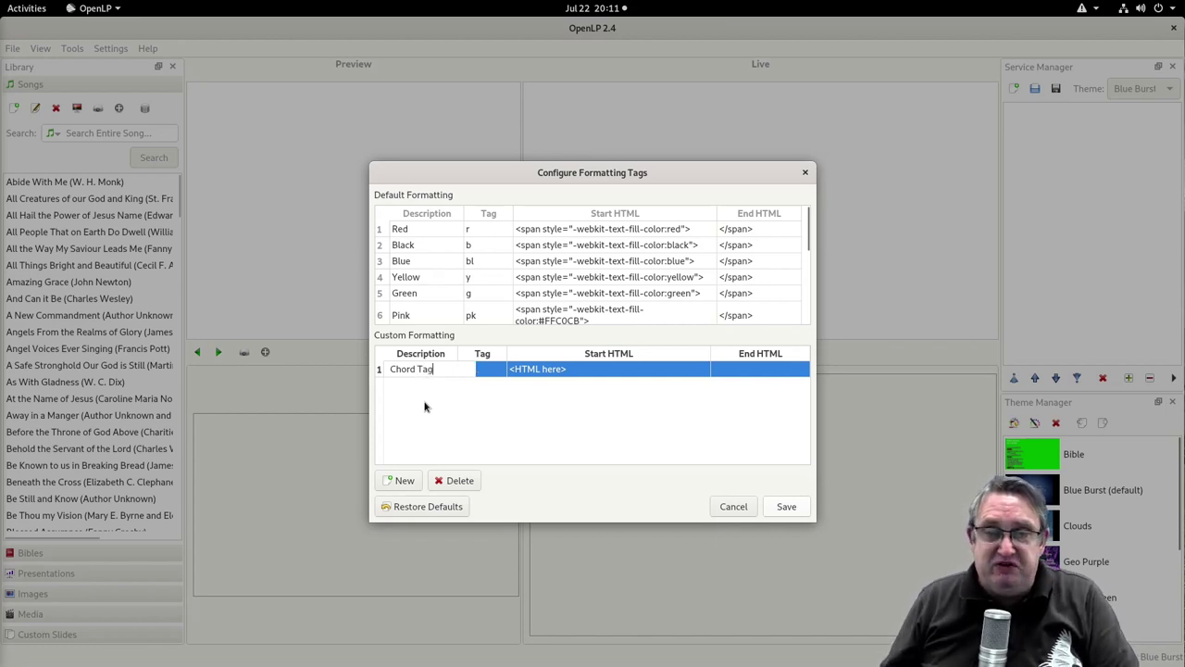
{"action": "left_click", "coordinate": [497, 367]}
{"action": "type", "text": "c"}
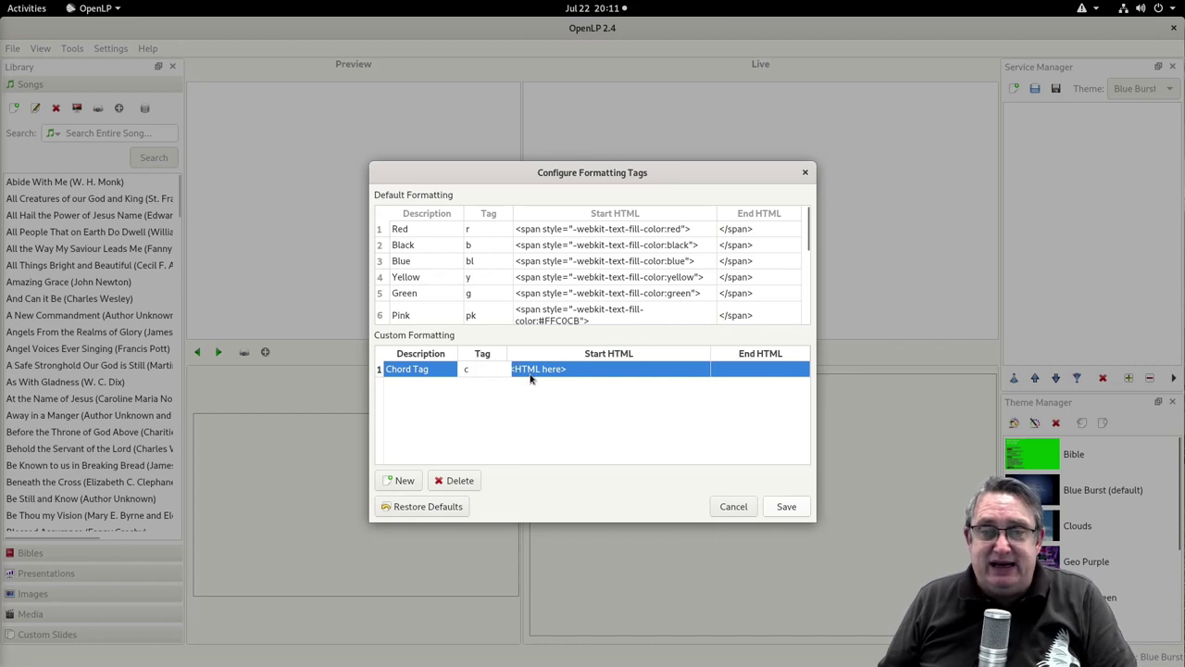
Step: Switch to Text Editor and copy the Chord Tag's start code, <span id="chord" style="visibility: colapse; display: none">, from the Resources file
{"action": "left_click", "coordinate": [530, 374]}
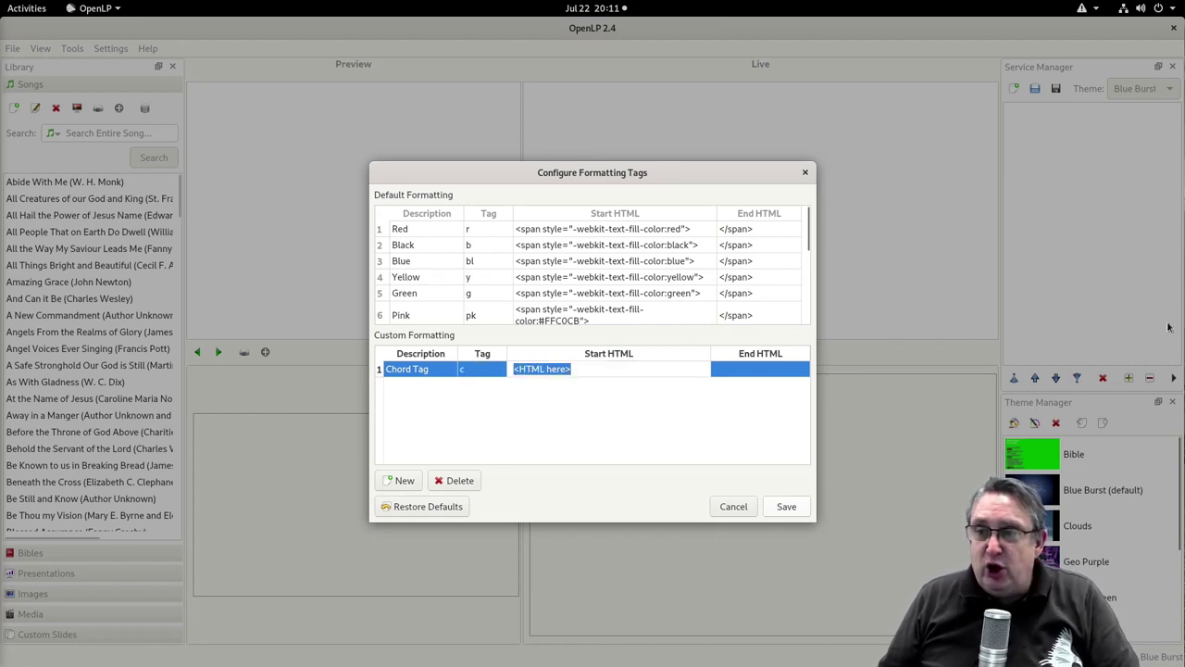
{"action": "mouse_move", "coordinate": [1171, 350]}
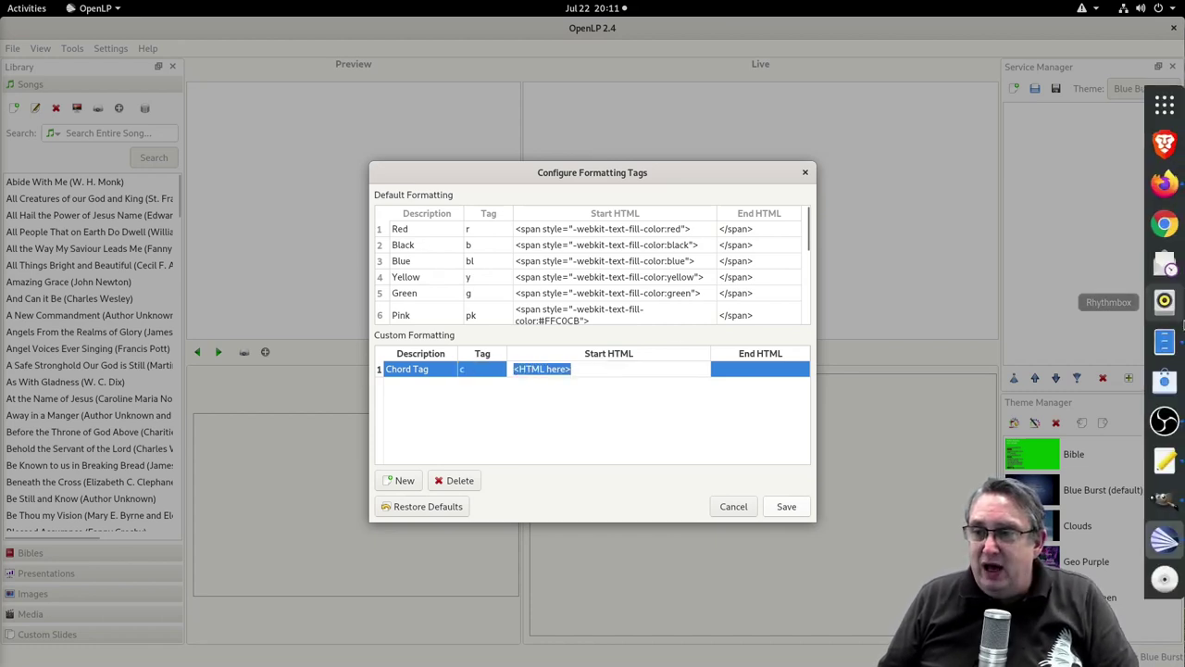
{"action": "left_click", "coordinate": [1164, 460]}
{"action": "left_click_drag", "start_coordinate": [835, 93], "coordinate": [983, 118]}
{"action": "scroll", "coordinate": [604, 167], "scroll_direction": "up", "scroll_amount": 2}
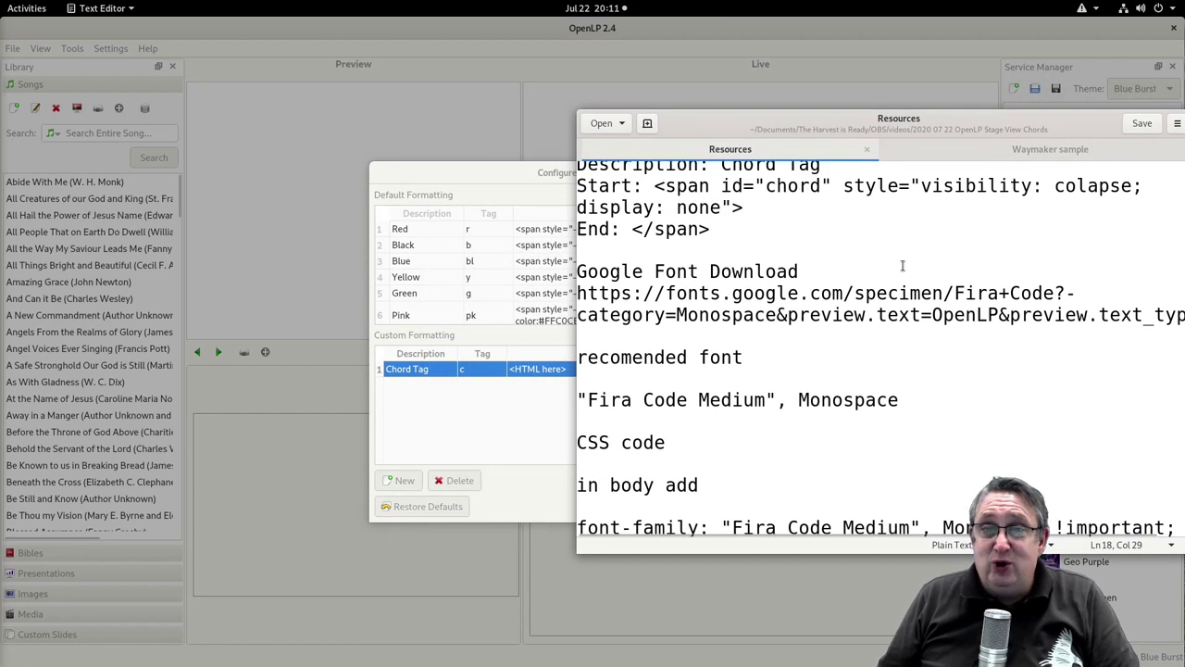
{"action": "left_click", "coordinate": [516, 172]}
{"action": "key", "text": "alt+Tab"}
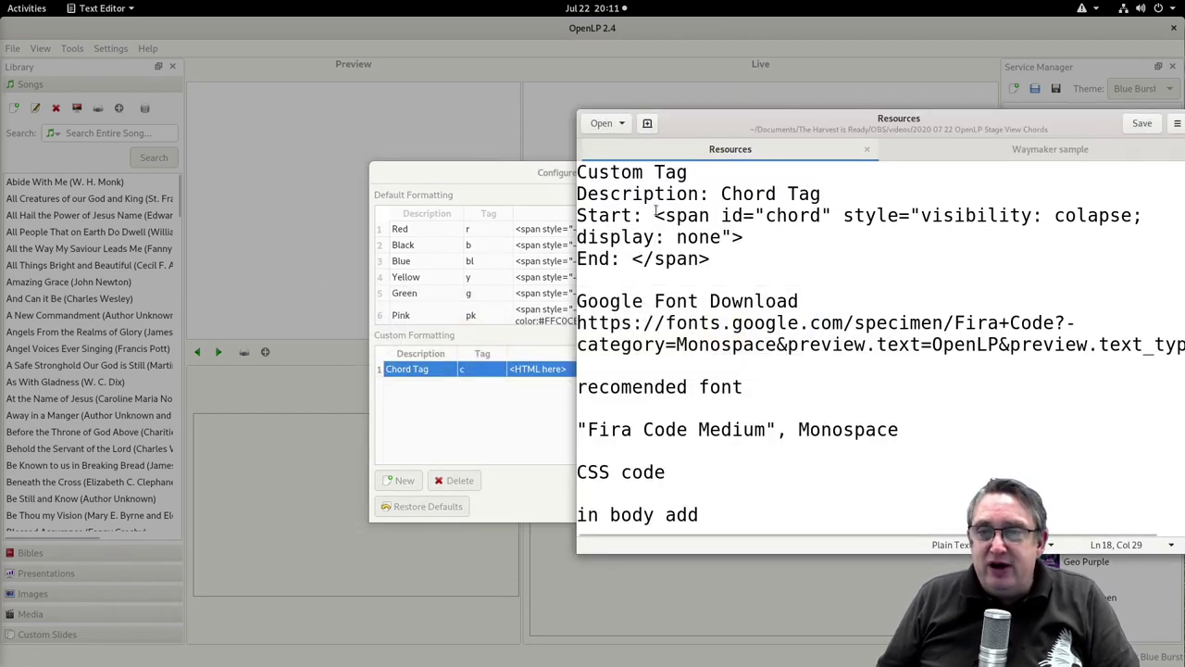
{"action": "left_click_drag", "start_coordinate": [654, 215], "coordinate": [743, 239]}
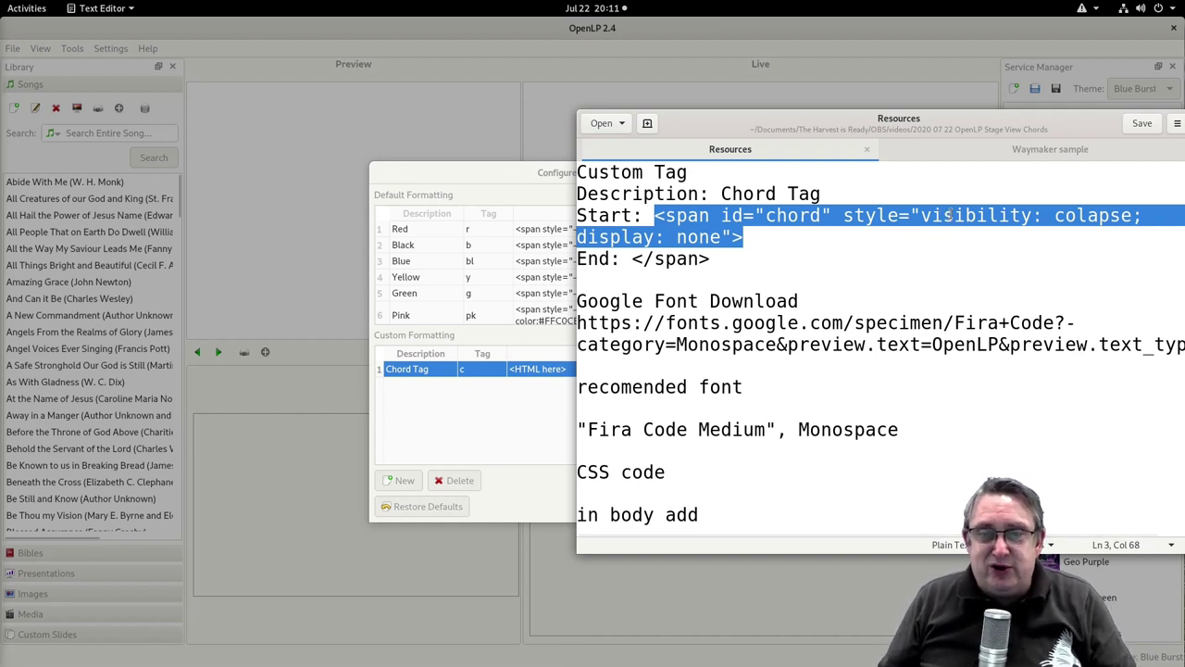
{"action": "right_click", "coordinate": [862, 218]}
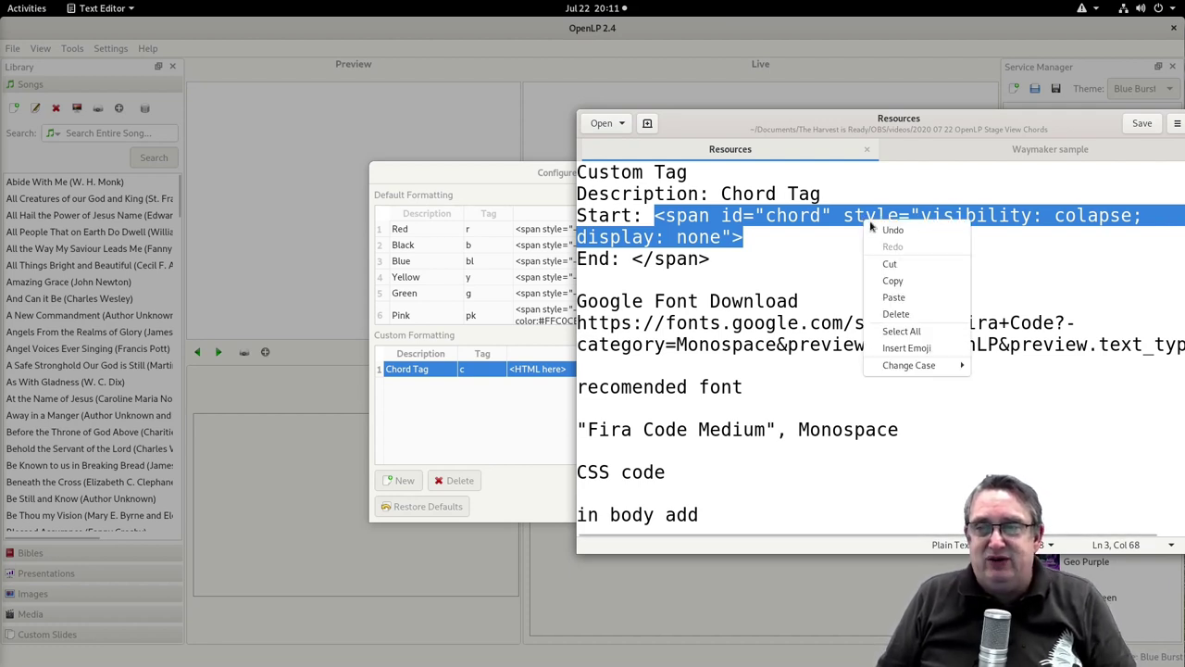
{"action": "left_click", "coordinate": [891, 282]}
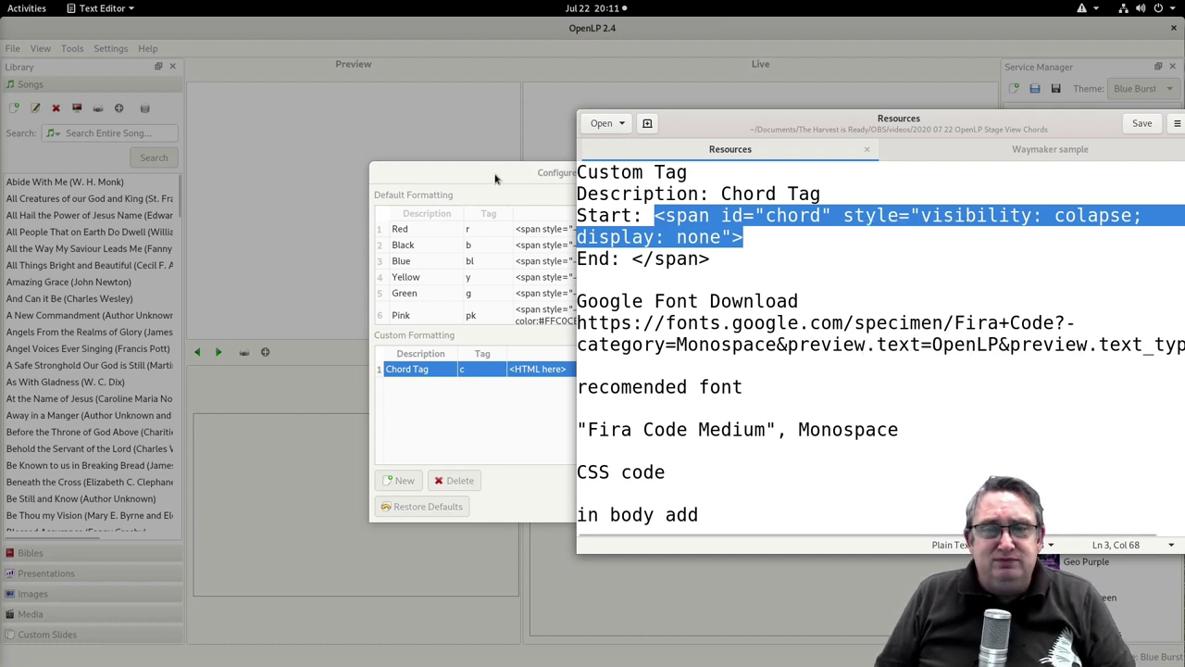
Step: Back in OpenLP, paste the copied span code as the Chord Tag's start HTML and save the formatting tags
{"action": "left_click", "coordinate": [498, 178]}
{"action": "double_click", "coordinate": [541, 372]}
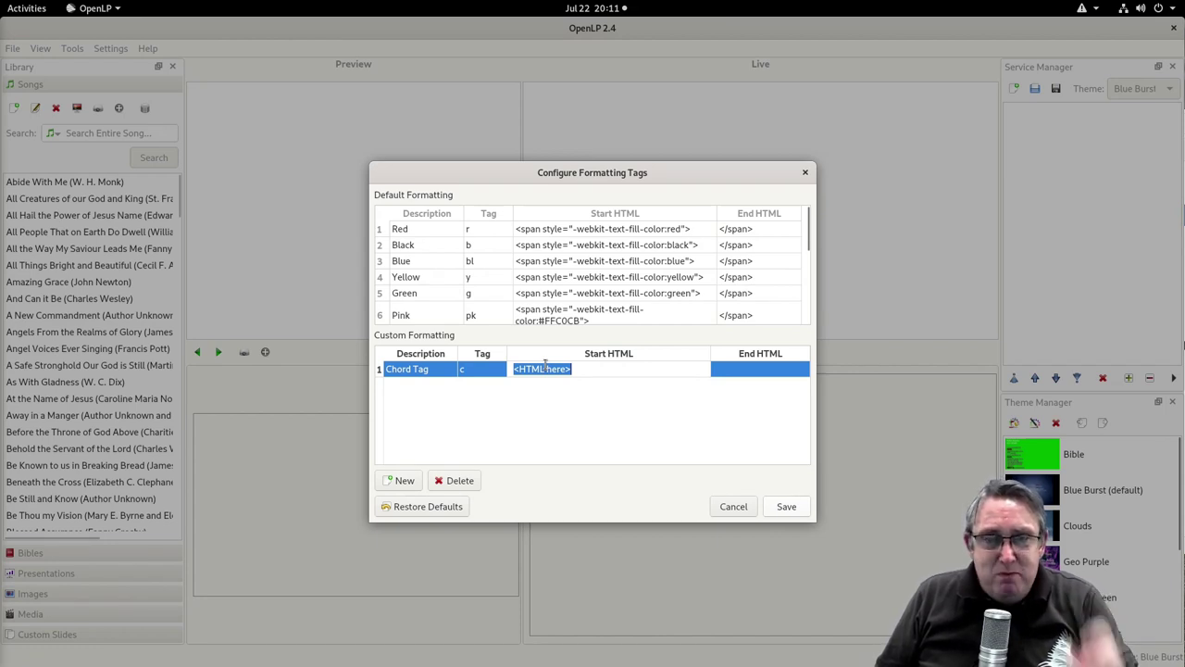
{"action": "key", "text": "ctrl+v"}
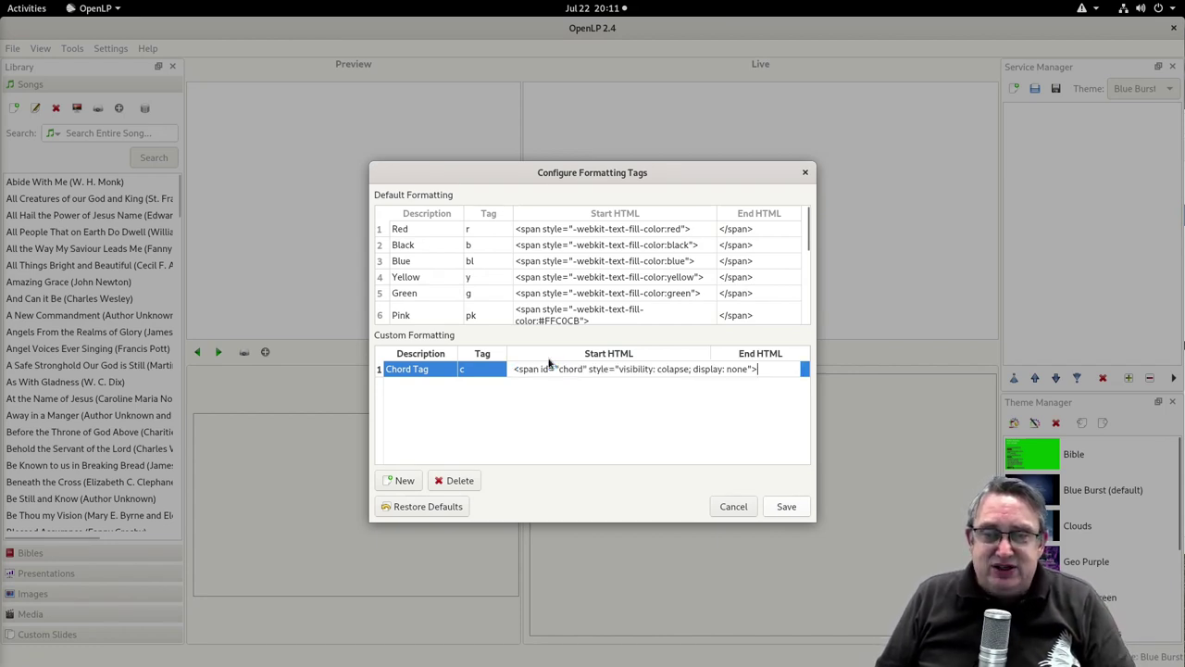
{"action": "key", "text": "Return"}
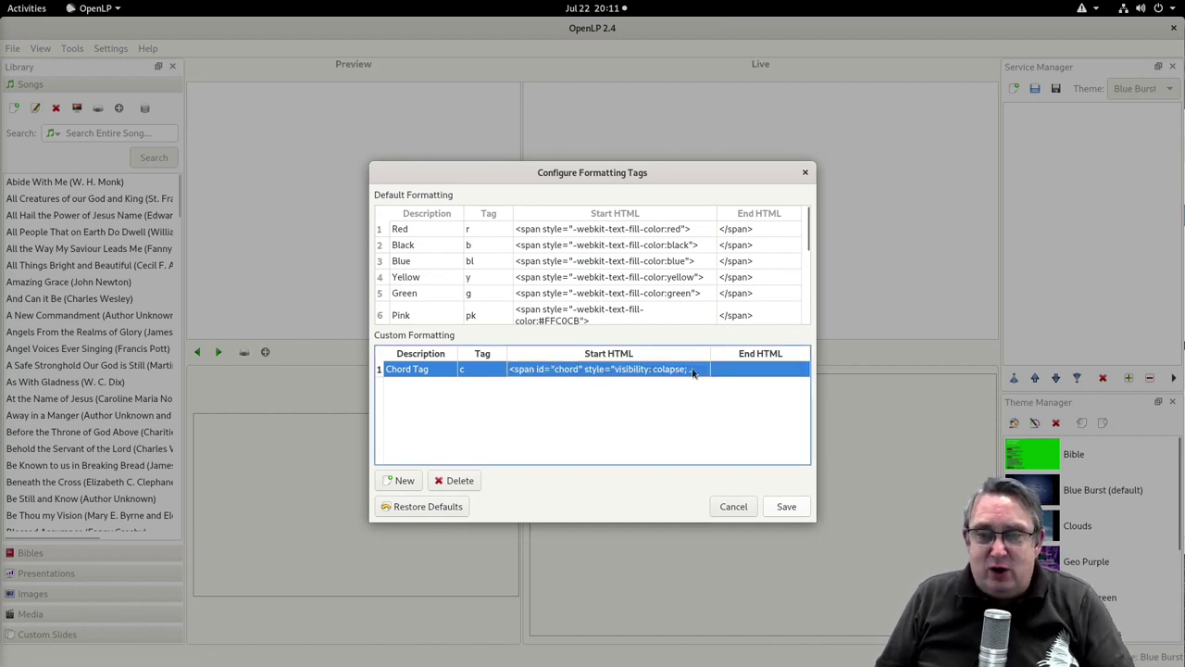
{"action": "double_click", "coordinate": [724, 375]}
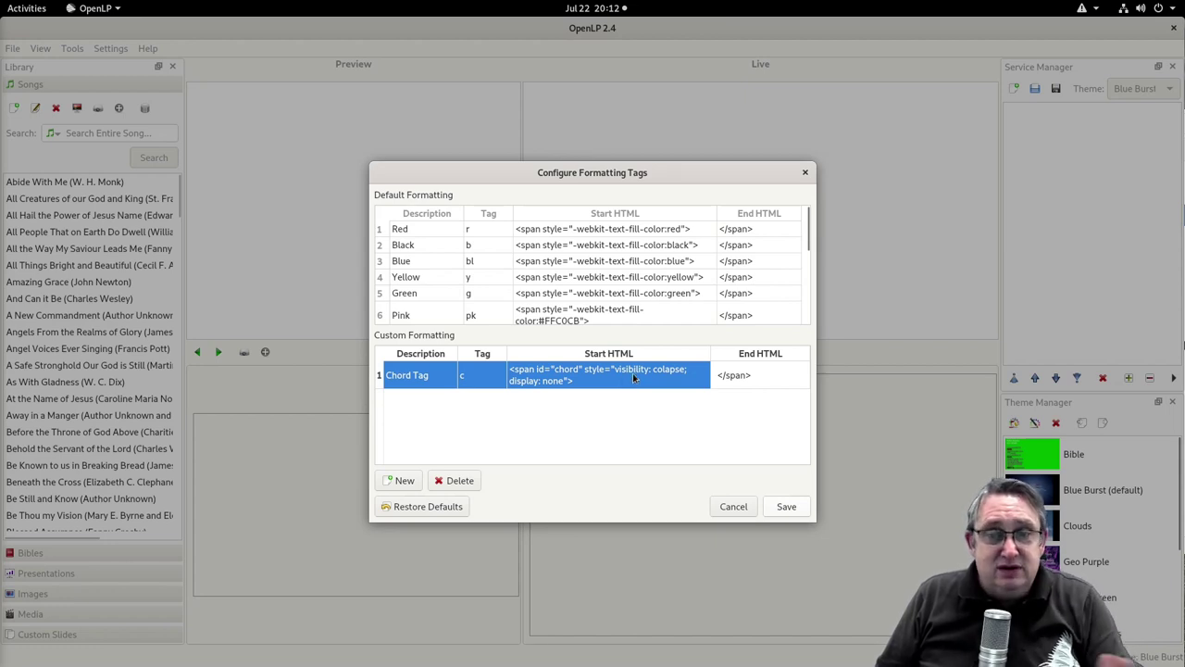
{"action": "left_click", "coordinate": [801, 507]}
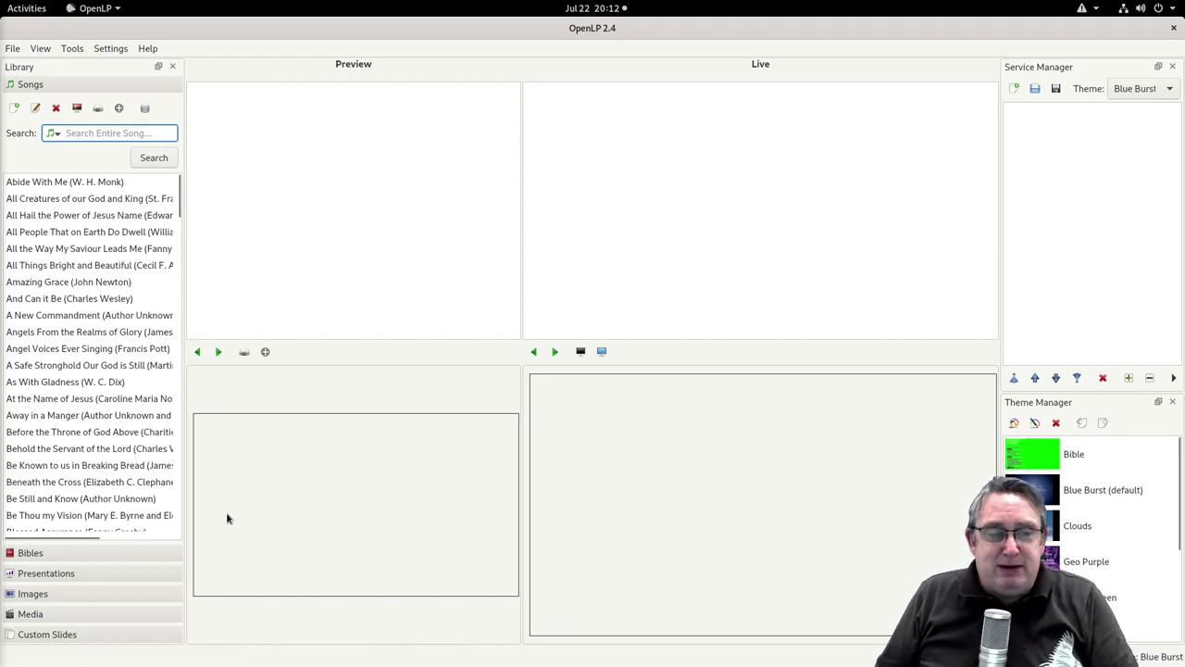
Step: Create a new song in the library with the title "Waymaker"
{"action": "left_click", "coordinate": [13, 108]}
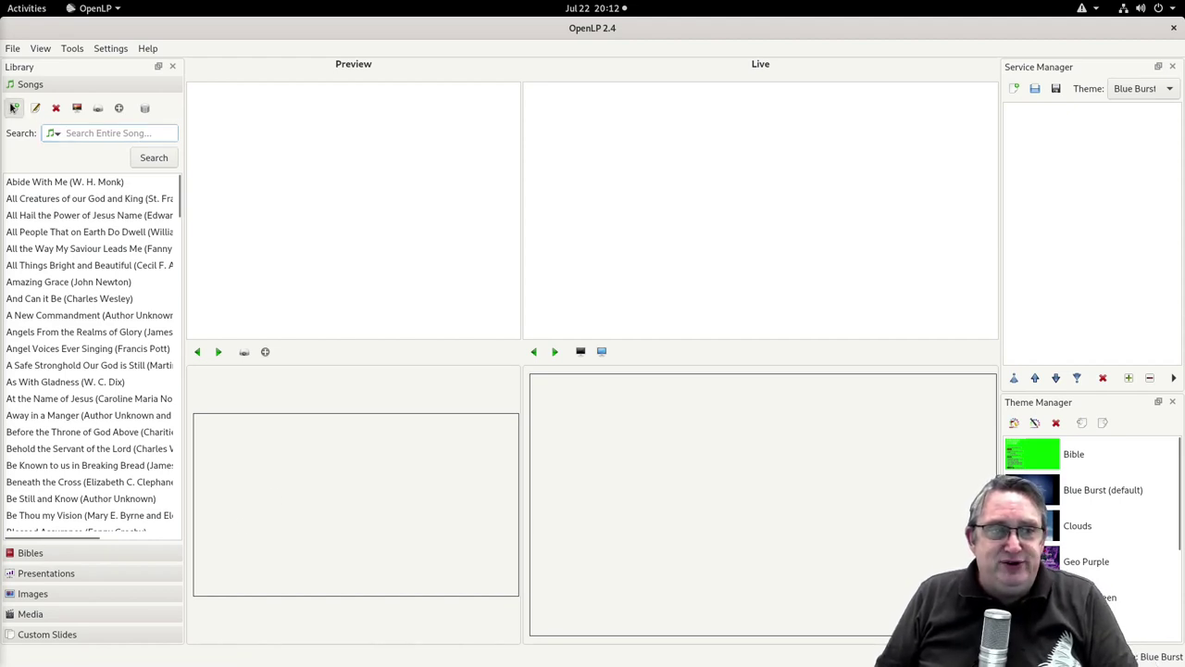
{"action": "type", "text": "W"}
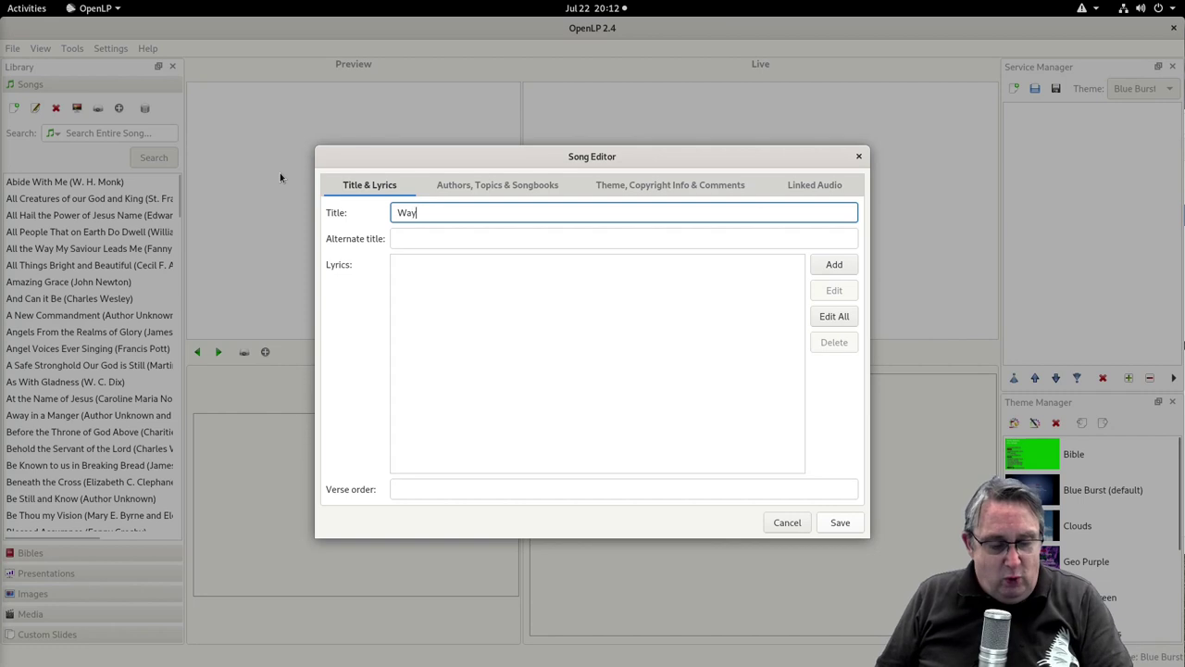
{"action": "type", "text": "ay"}
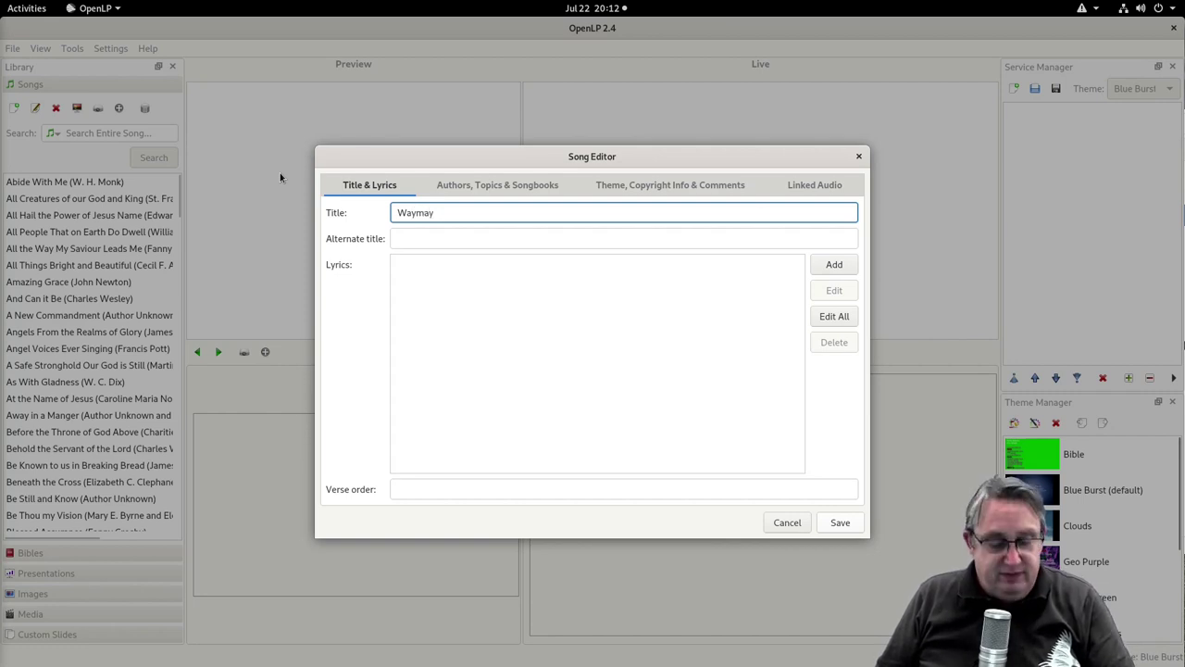
{"action": "key", "text": "BackSpace"}
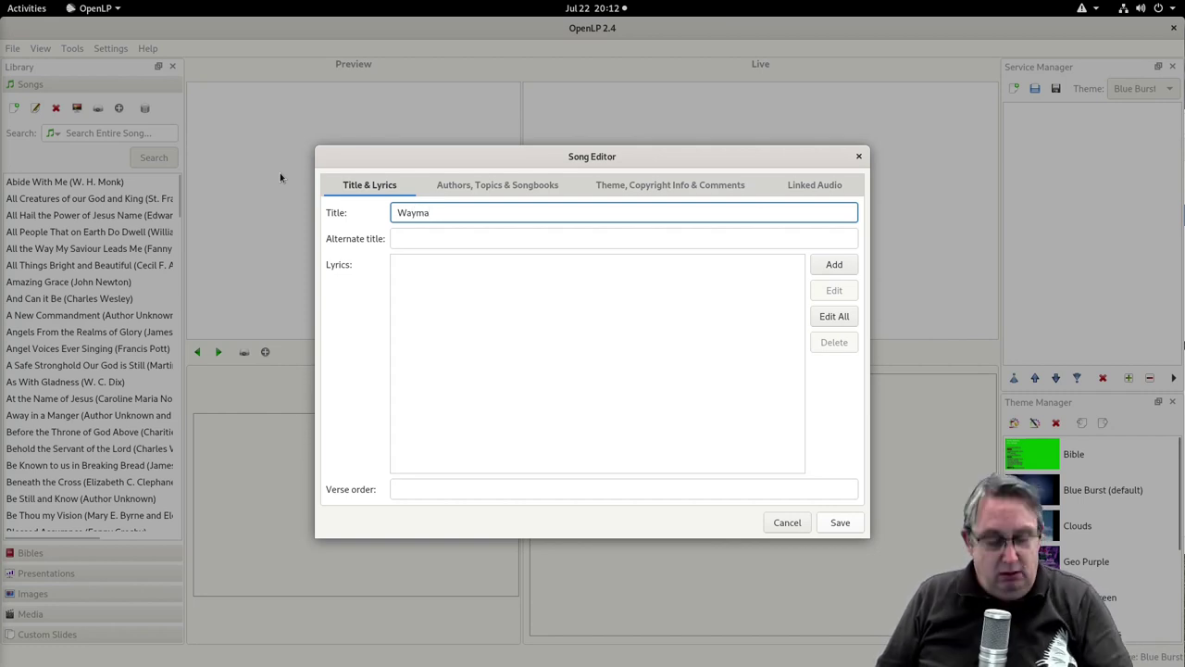
{"action": "type", "text": "ker"}
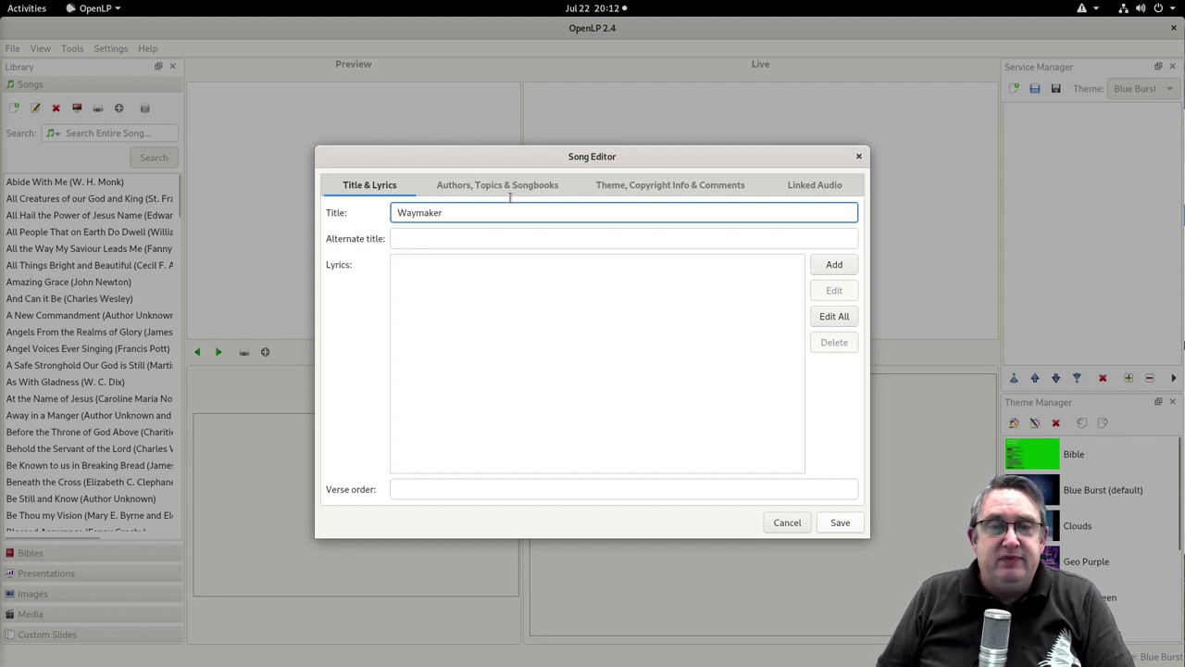
Step: Add "un" as the author of the Waymaker song
{"action": "left_click", "coordinate": [510, 188]}
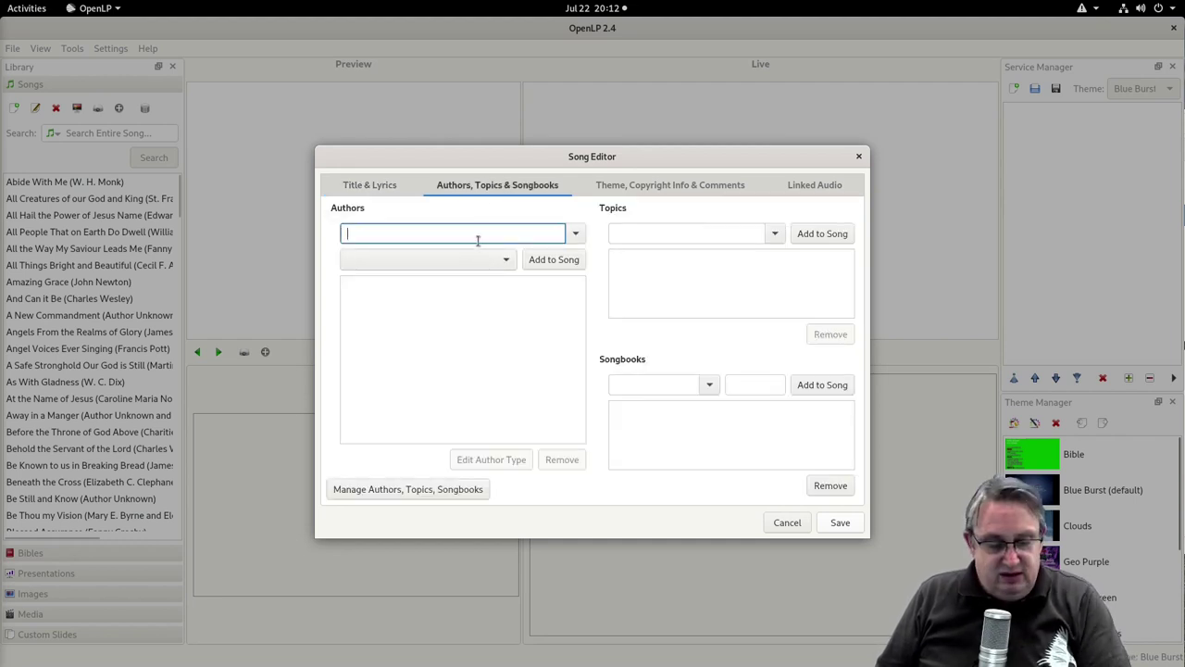
{"action": "type", "text": "un"}
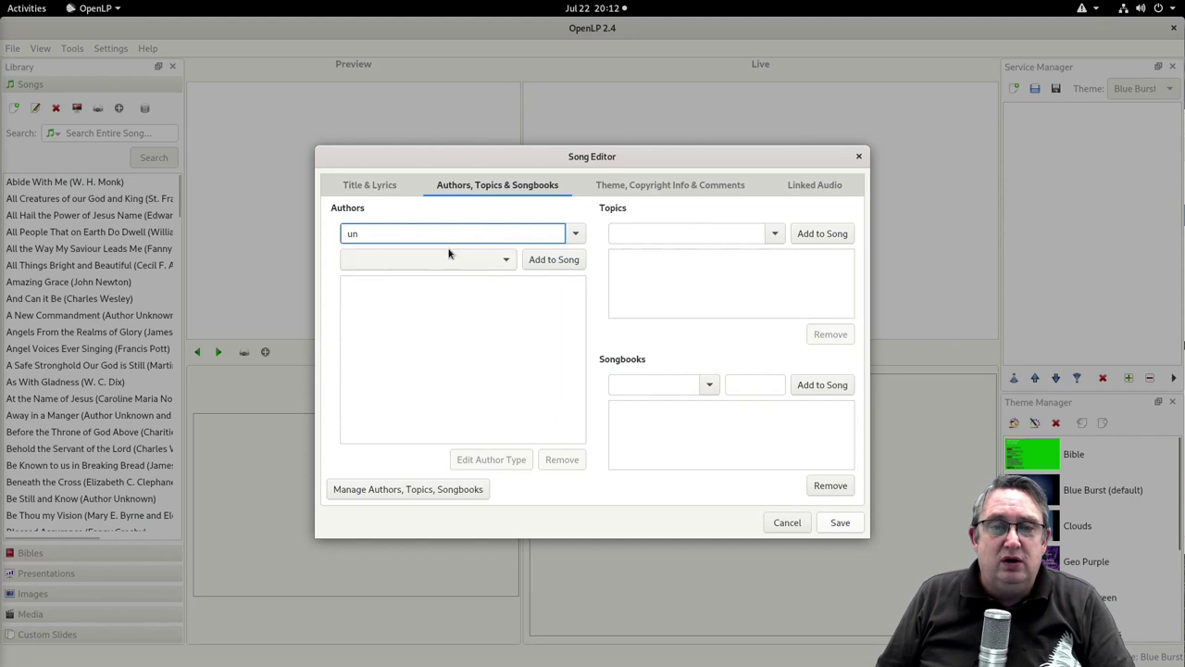
{"action": "left_click", "coordinate": [558, 260]}
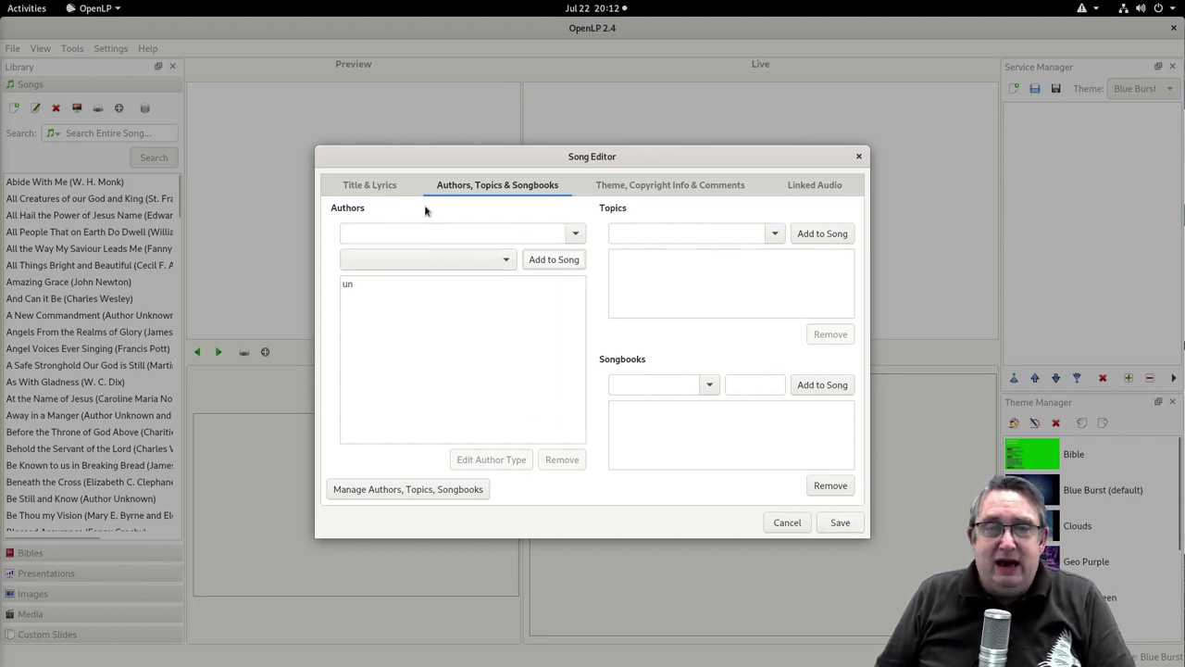
Step: Start a new verse for the song and copy the Intro heading and chord line from Text Editor's Waymaker sample file
{"action": "left_click", "coordinate": [382, 188]}
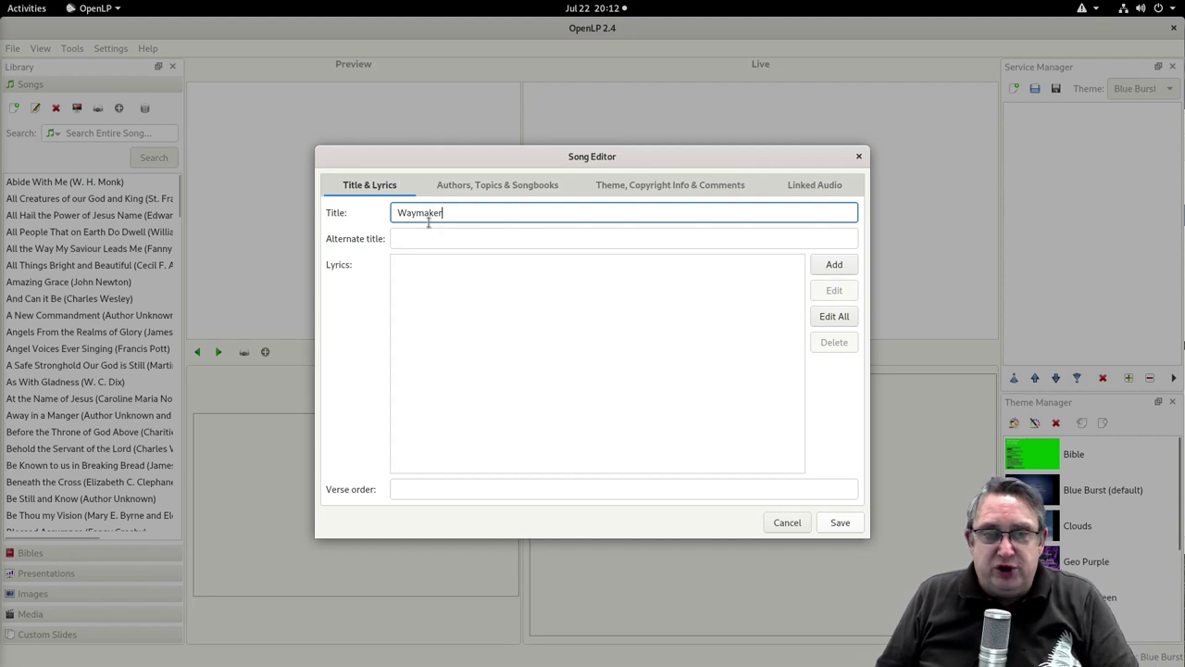
{"action": "left_click", "coordinate": [832, 266]}
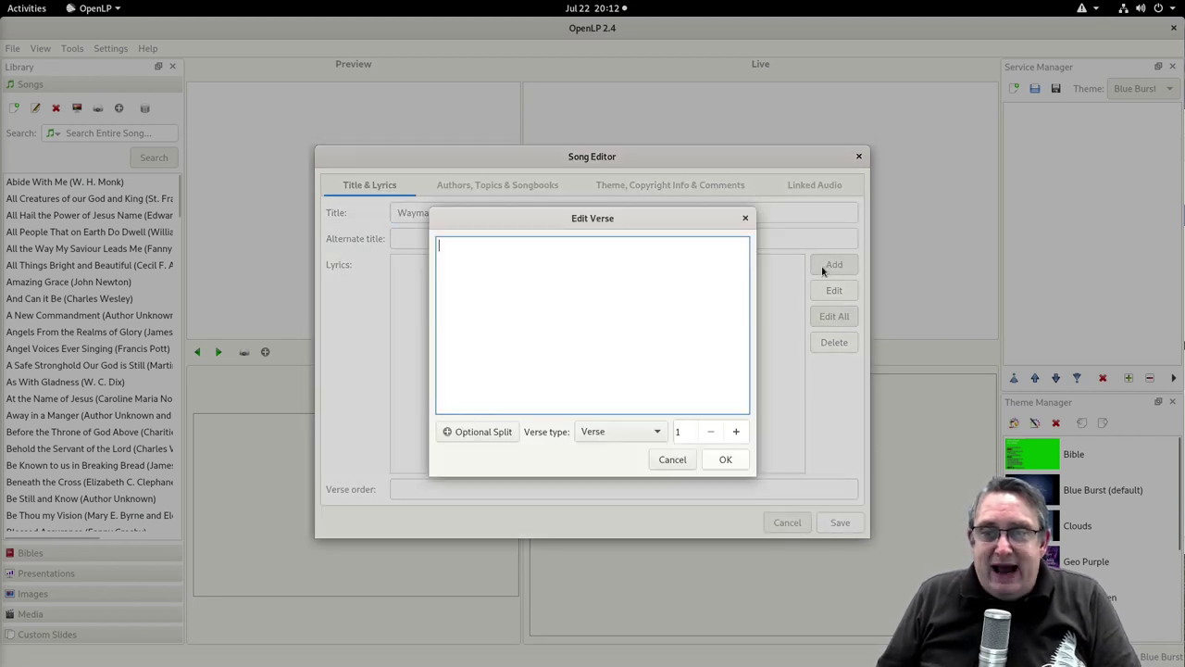
{"action": "key", "text": "alt+Tab"}
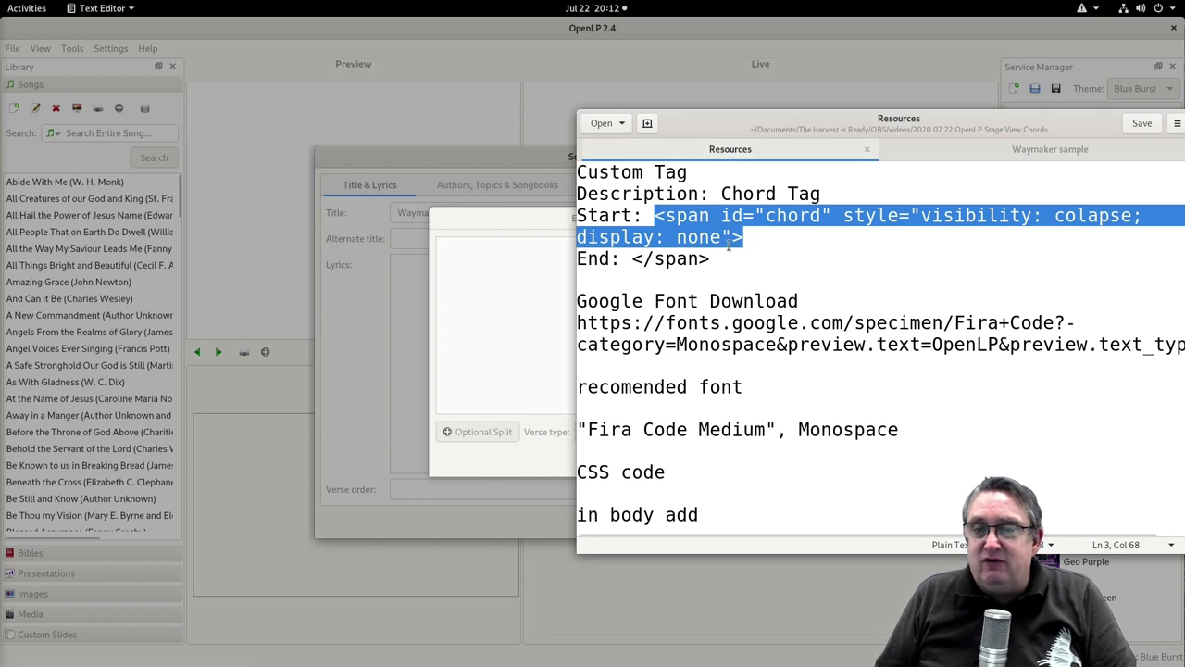
{"action": "left_click", "coordinate": [960, 150]}
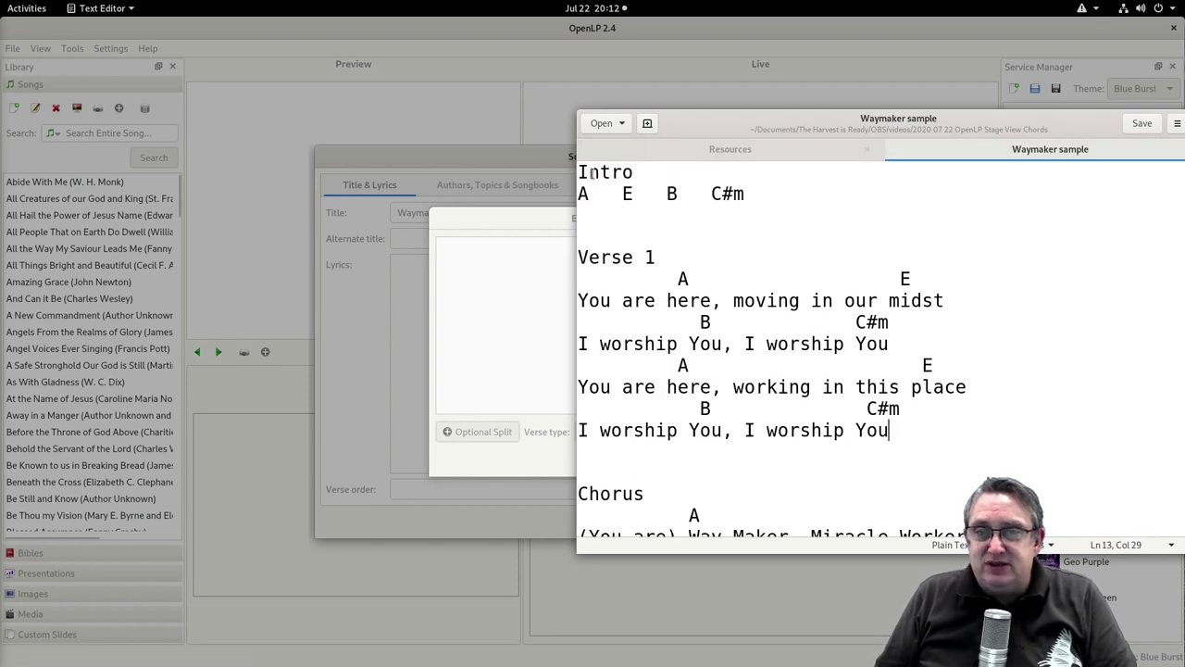
{"action": "left_click_drag", "start_coordinate": [744, 192], "coordinate": [572, 175]}
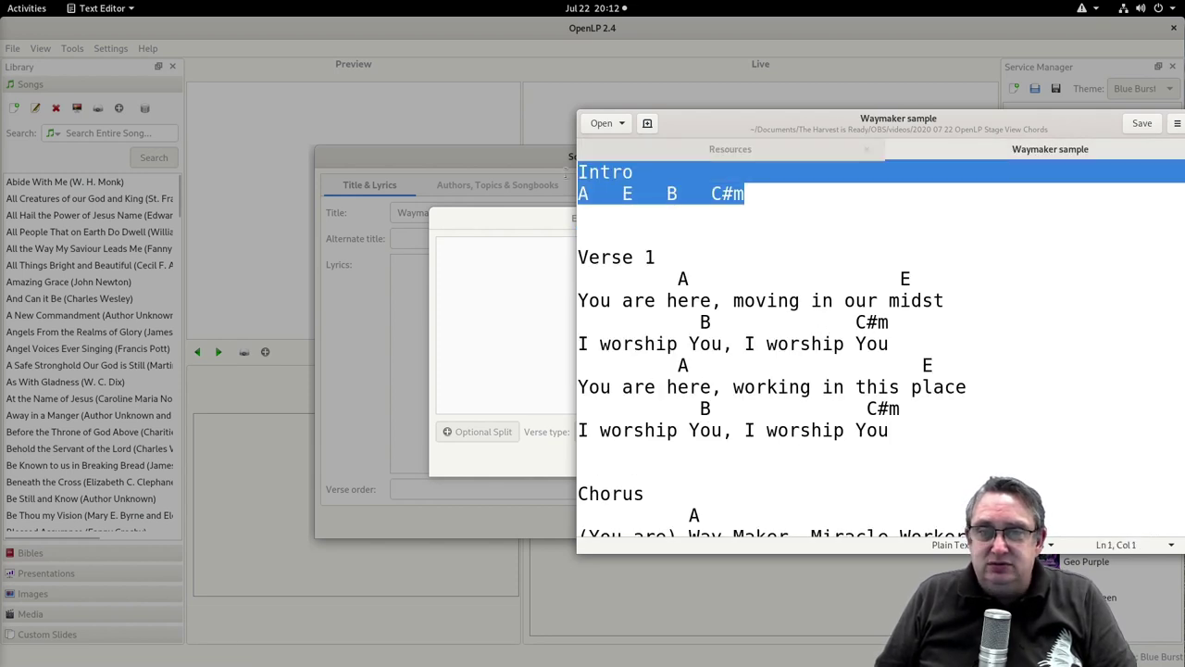
{"action": "right_click", "coordinate": [595, 178]}
{"action": "left_click", "coordinate": [627, 241]}
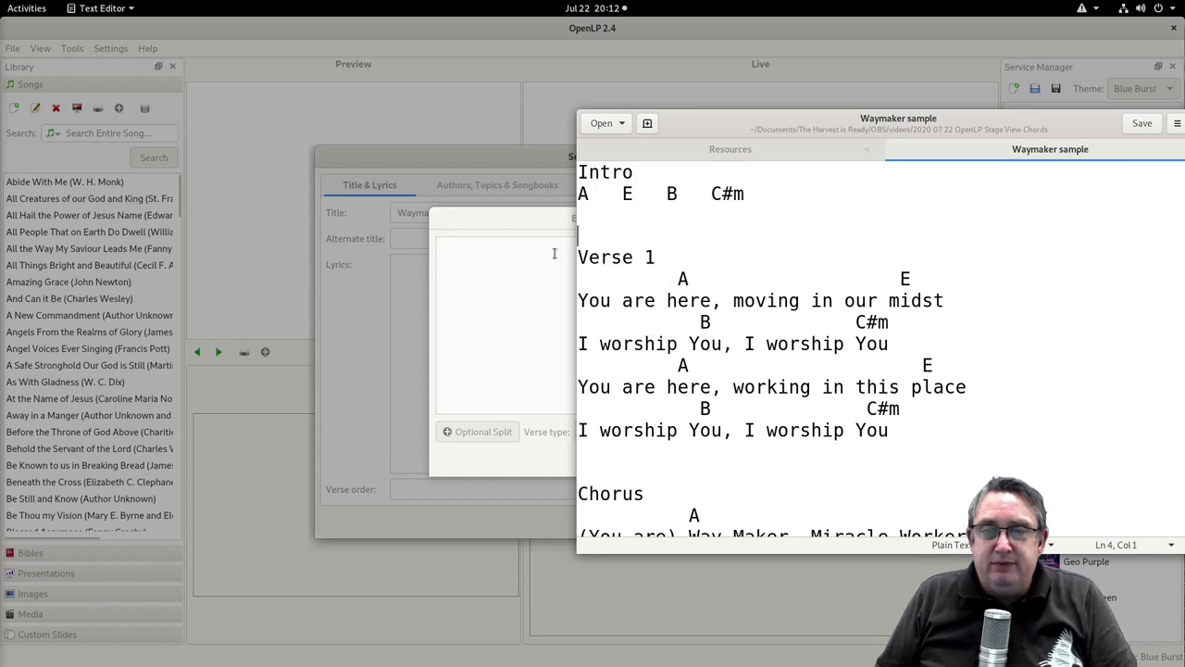
Step: Return to OpenLP and paste the copied Intro heading and its chords "A E B C#m" into the new verse
{"action": "left_click", "coordinate": [503, 259]}
{"action": "right_click", "coordinate": [502, 259]}
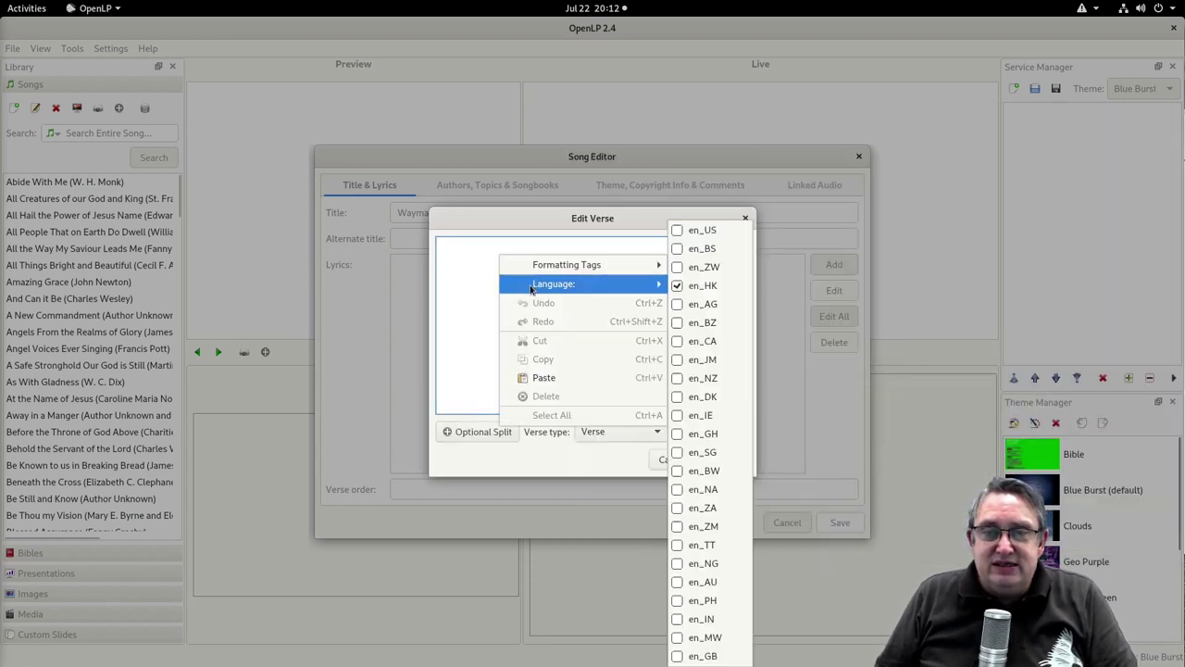
{"action": "left_click", "coordinate": [537, 377]}
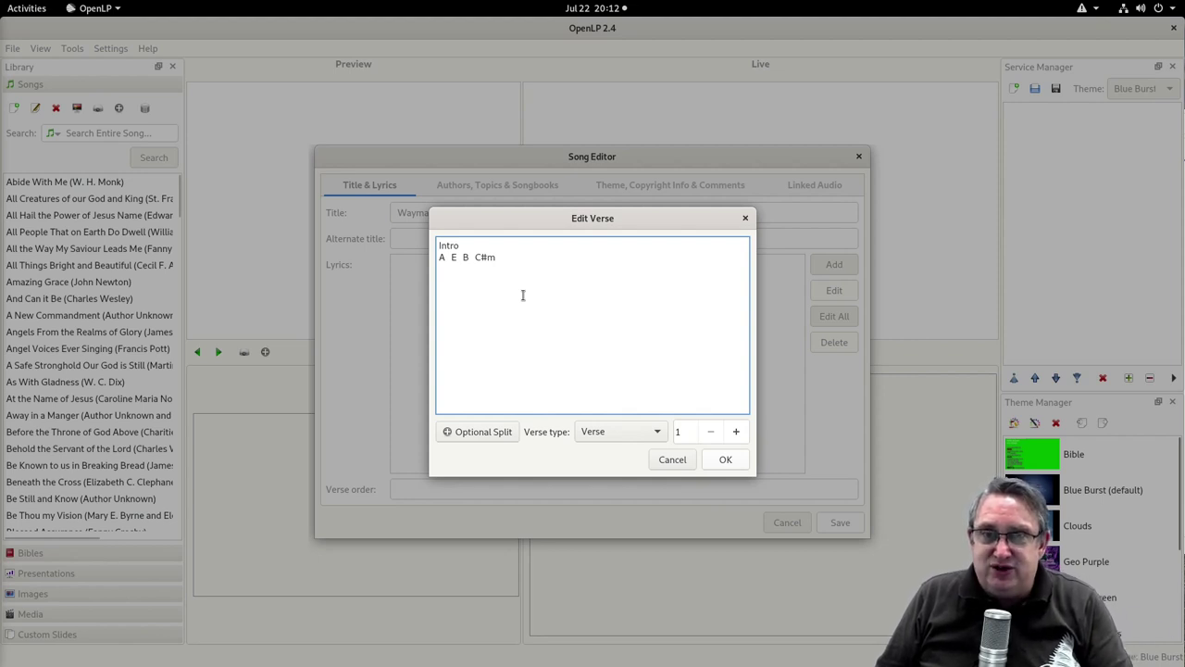
Step: Apply the Chord Tag formatting to the Intro heading and its chord line in the verse text
{"action": "left_click", "coordinate": [439, 244]}
{"action": "left_click_drag", "start_coordinate": [439, 244], "coordinate": [471, 273]}
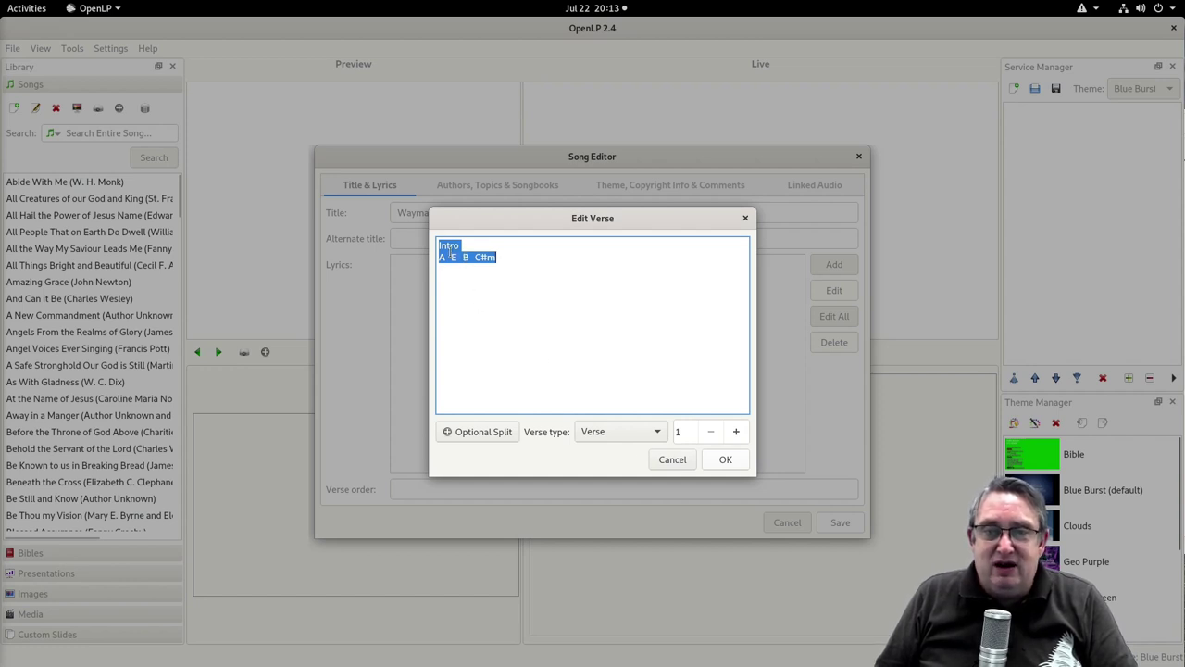
{"action": "right_click", "coordinate": [450, 252]}
{"action": "mouse_move", "coordinate": [537, 262]}
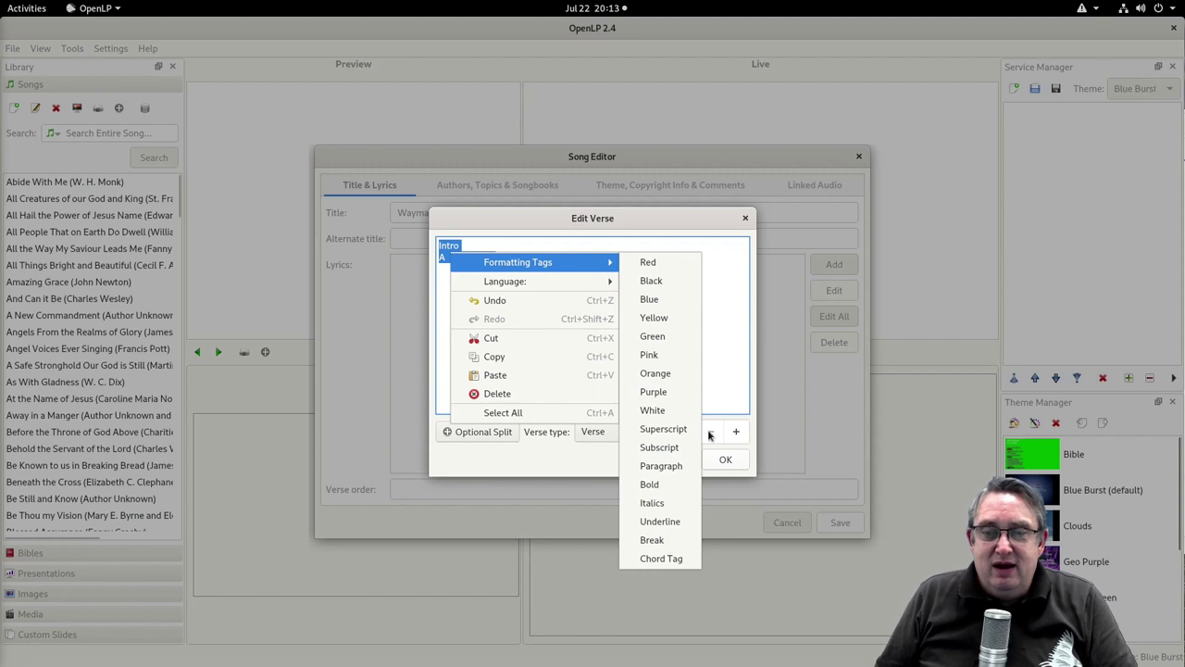
{"action": "left_click", "coordinate": [673, 559]}
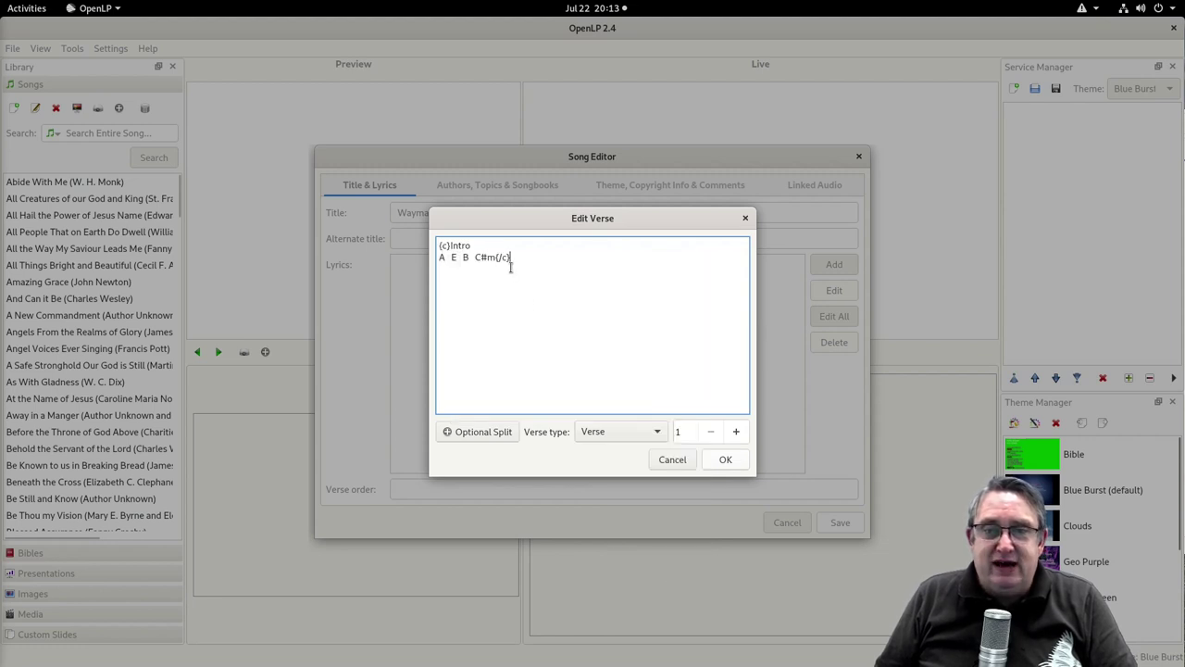
Step: Move the closing {/c} tag onto its own line below the Intro chords and accept the verse
{"action": "key", "text": "Left"}
{"action": "key", "text": "Left"}
{"action": "key", "text": "Left"}
{"action": "key", "text": "Left"}
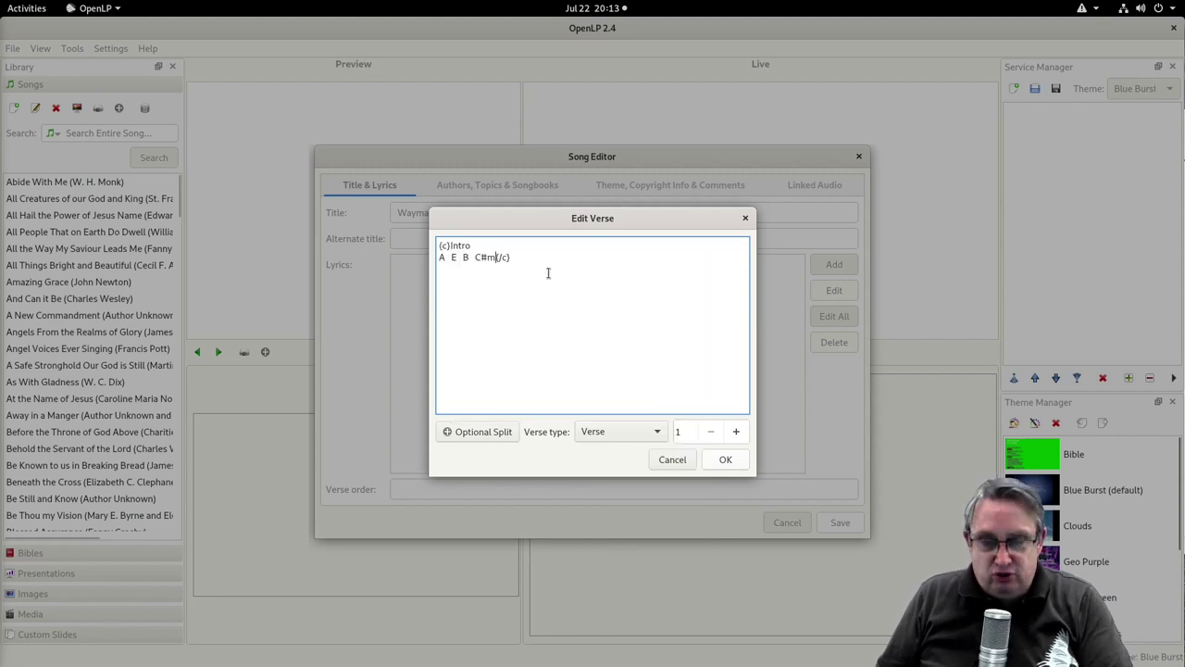
{"action": "key", "text": "Return"}
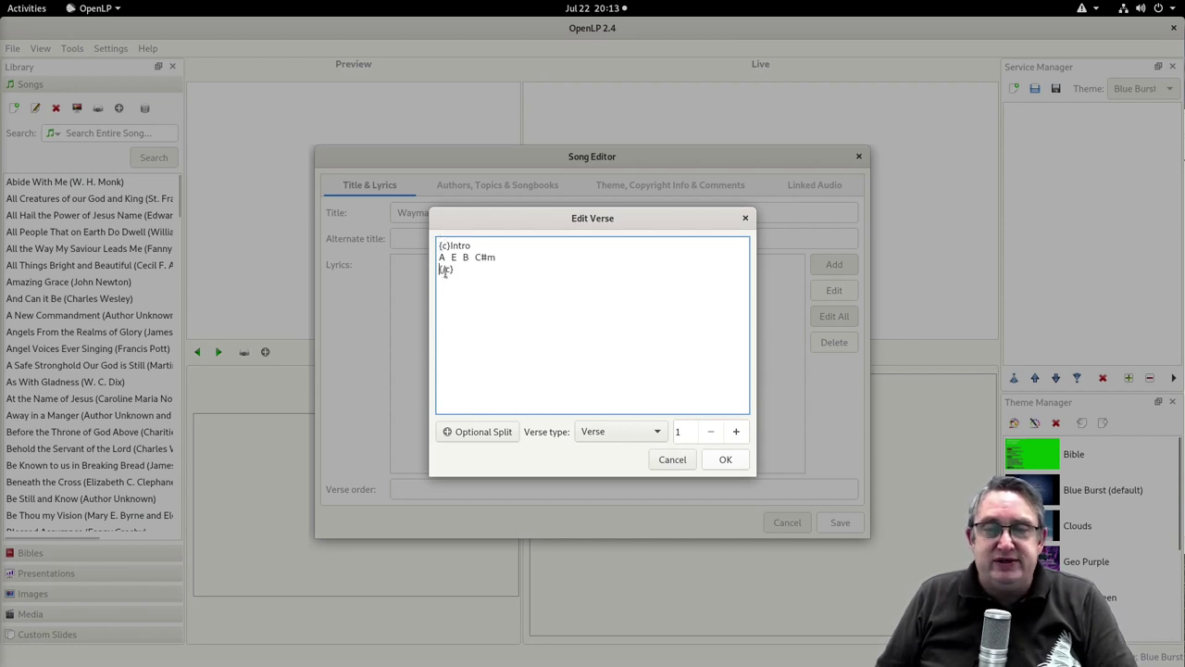
{"action": "left_click", "coordinate": [726, 460]}
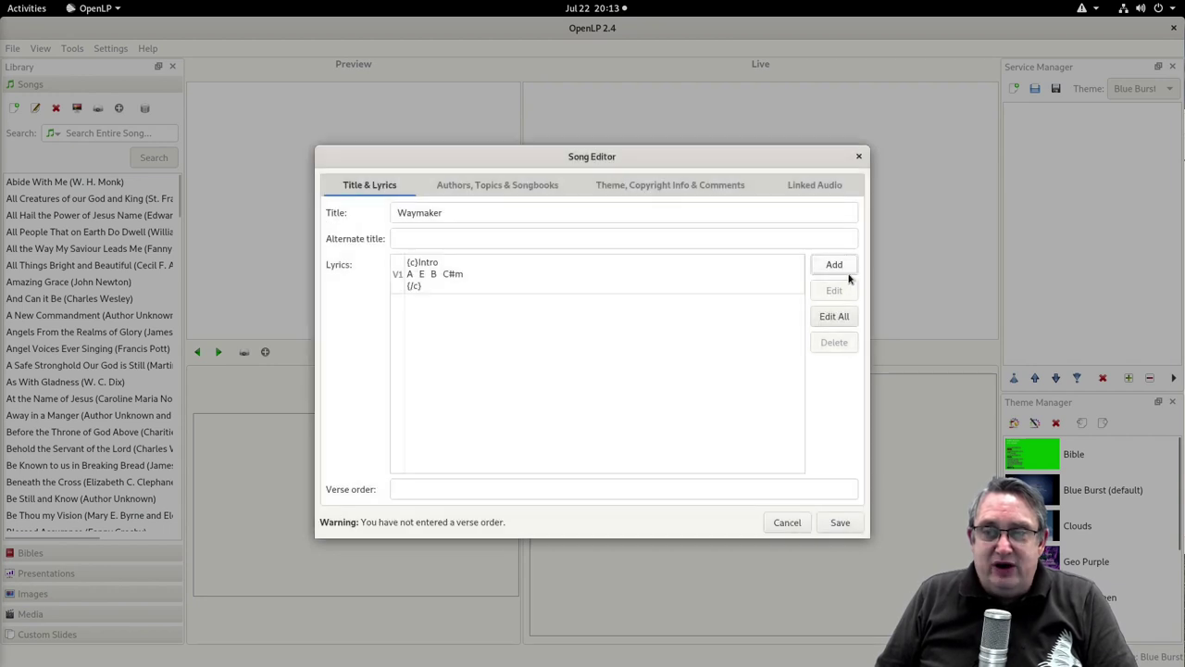
Step: Change the verse type of the song's "A E B C#m" entry to Intro
{"action": "left_click", "coordinate": [834, 264]}
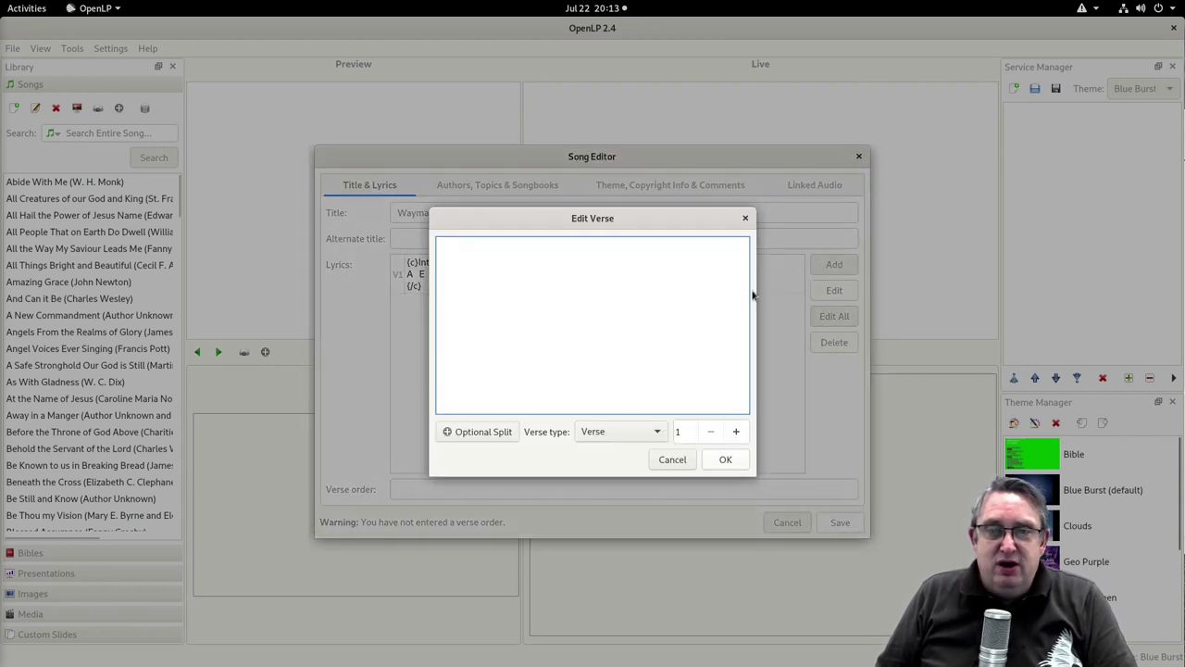
{"action": "left_click", "coordinate": [673, 459]}
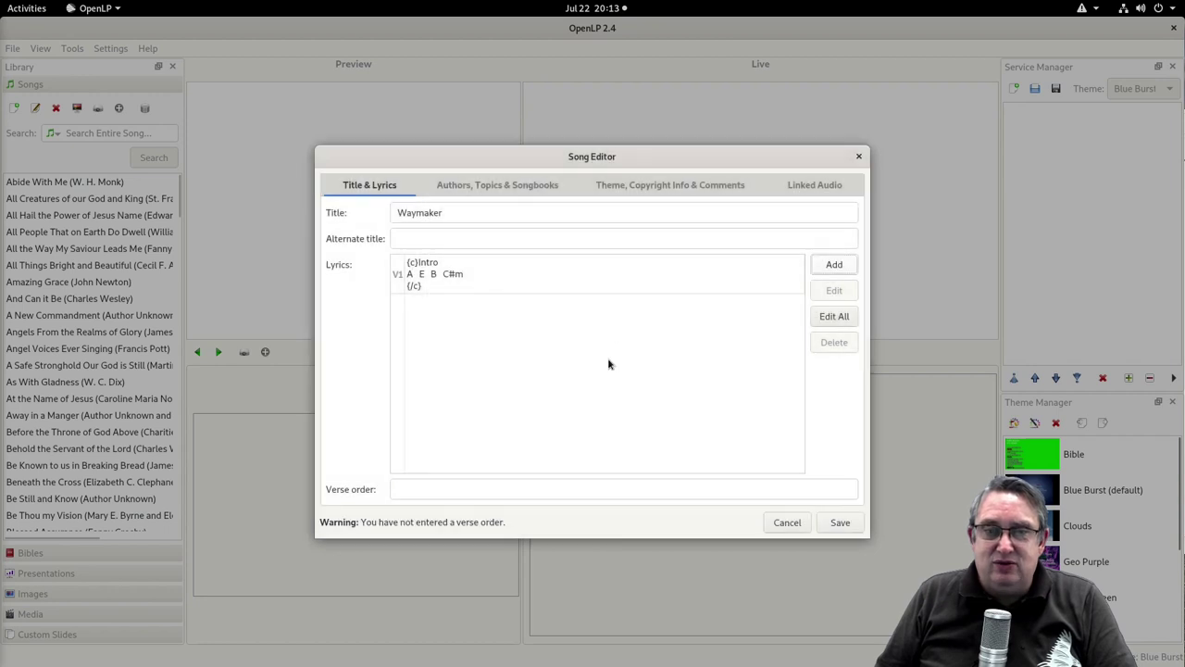
{"action": "left_click", "coordinate": [611, 278]}
{"action": "left_click", "coordinate": [835, 289]}
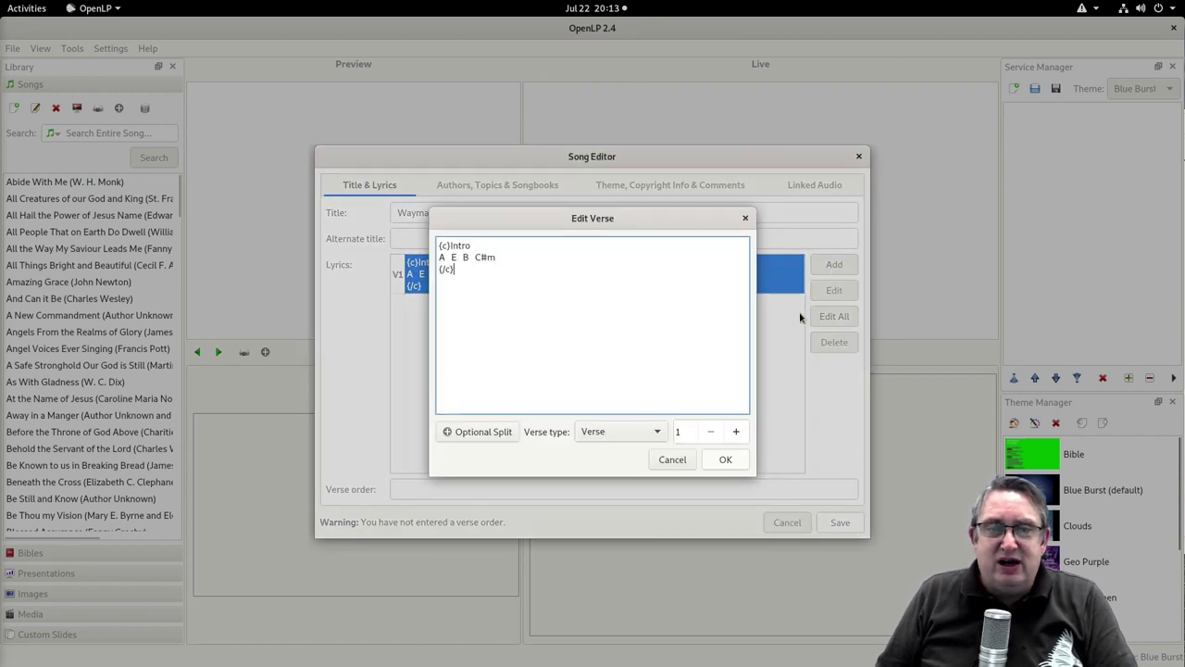
{"action": "left_click", "coordinate": [636, 435]}
{"action": "left_click", "coordinate": [618, 510]}
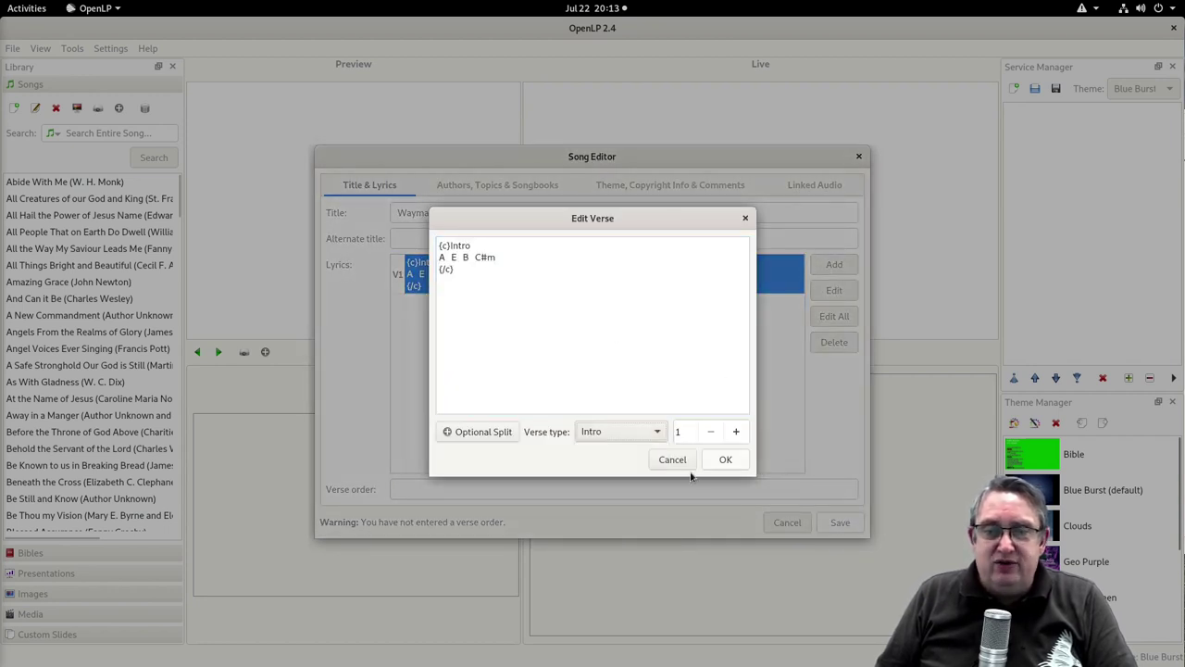
{"action": "left_click", "coordinate": [726, 461]}
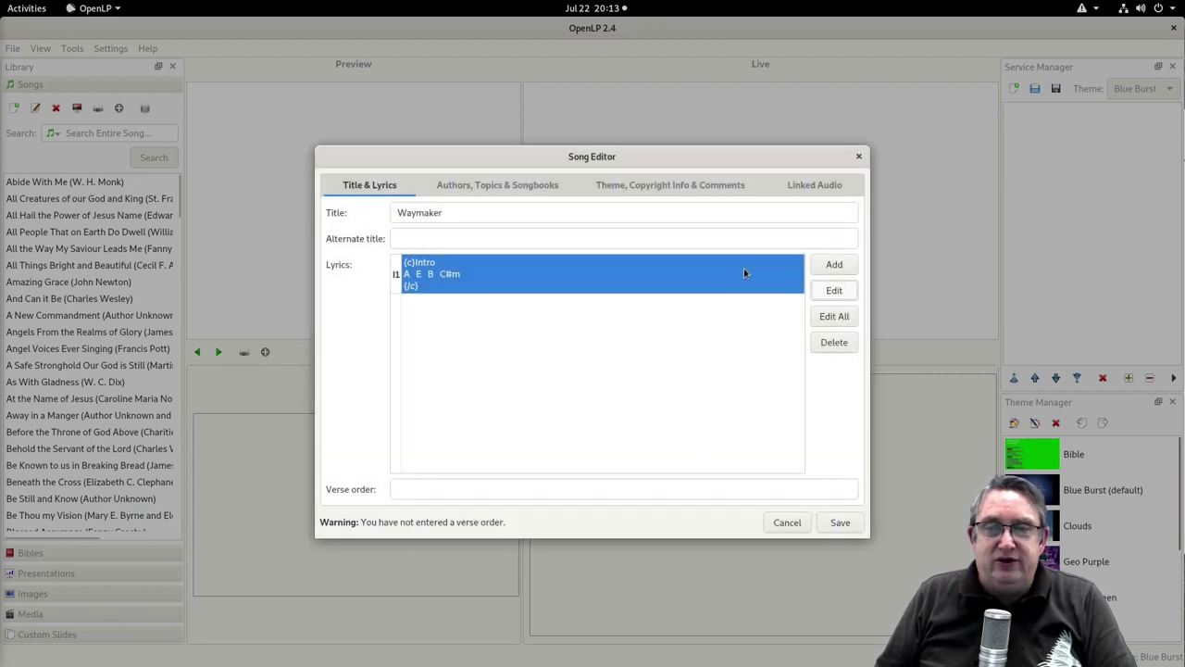
Step: Start a new verse and fill it with the Verse 1 chords and lyrics copied from Text Editor's Waymaker sample, without the heading
{"action": "left_click", "coordinate": [834, 265]}
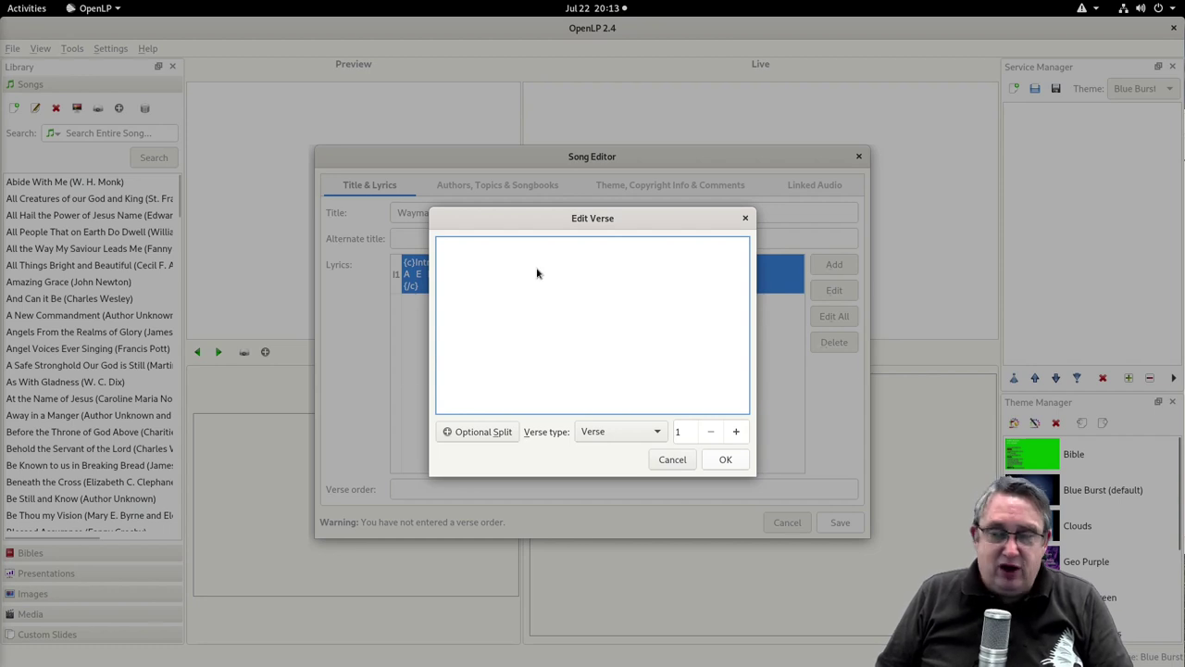
{"action": "key", "text": "alt+Tab"}
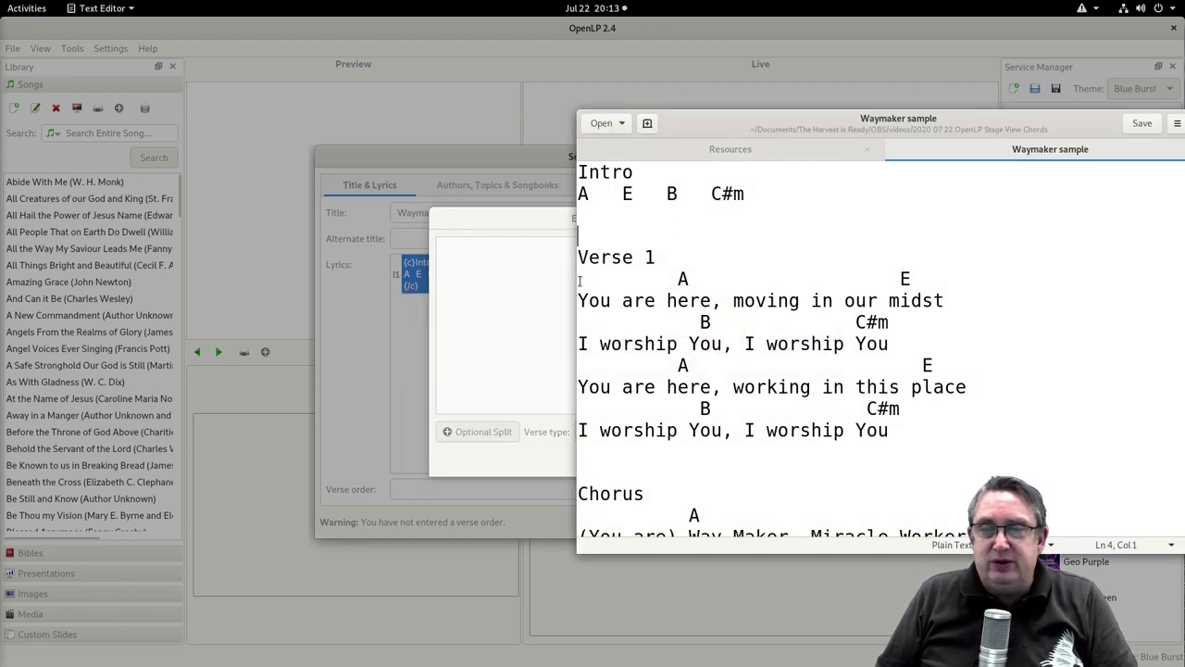
{"action": "left_click_drag", "start_coordinate": [579, 278], "coordinate": [898, 437]}
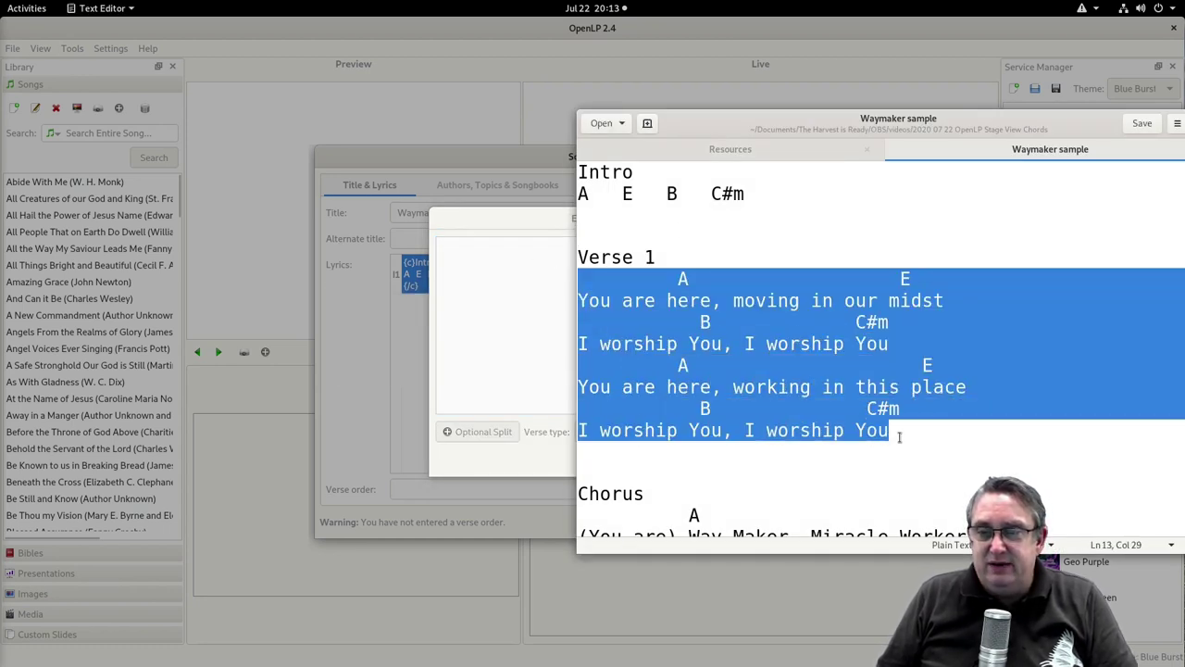
{"action": "right_click", "coordinate": [709, 313]}
{"action": "left_click", "coordinate": [741, 373]}
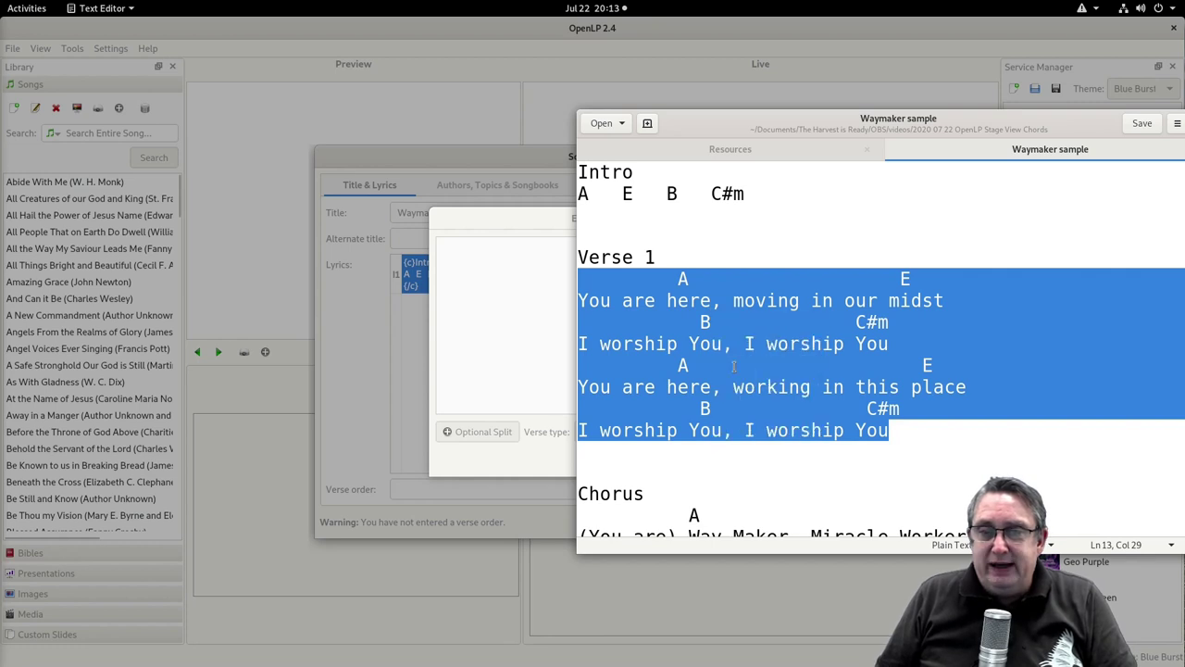
{"action": "left_click", "coordinate": [497, 250]}
{"action": "key", "text": "ctrl+v"}
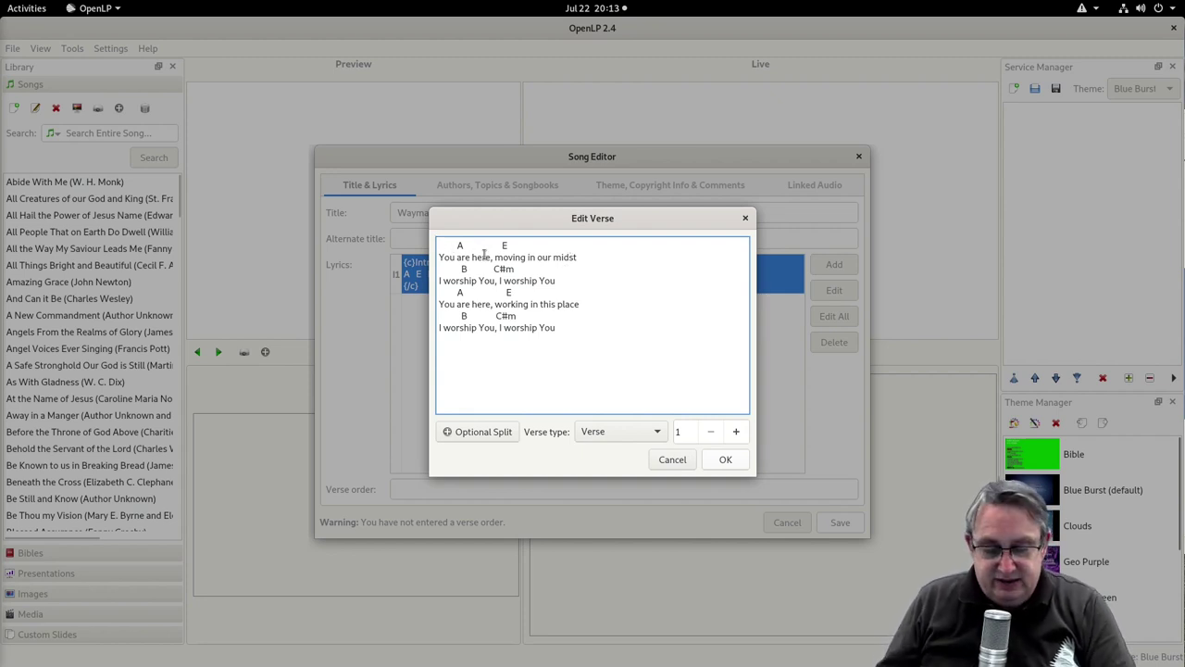
Step: Enclose the first chord line "A E" in chord tags, with {c} before it and {/c} before "You are here, moving in our midst"
{"action": "type", "text": "{c      "}
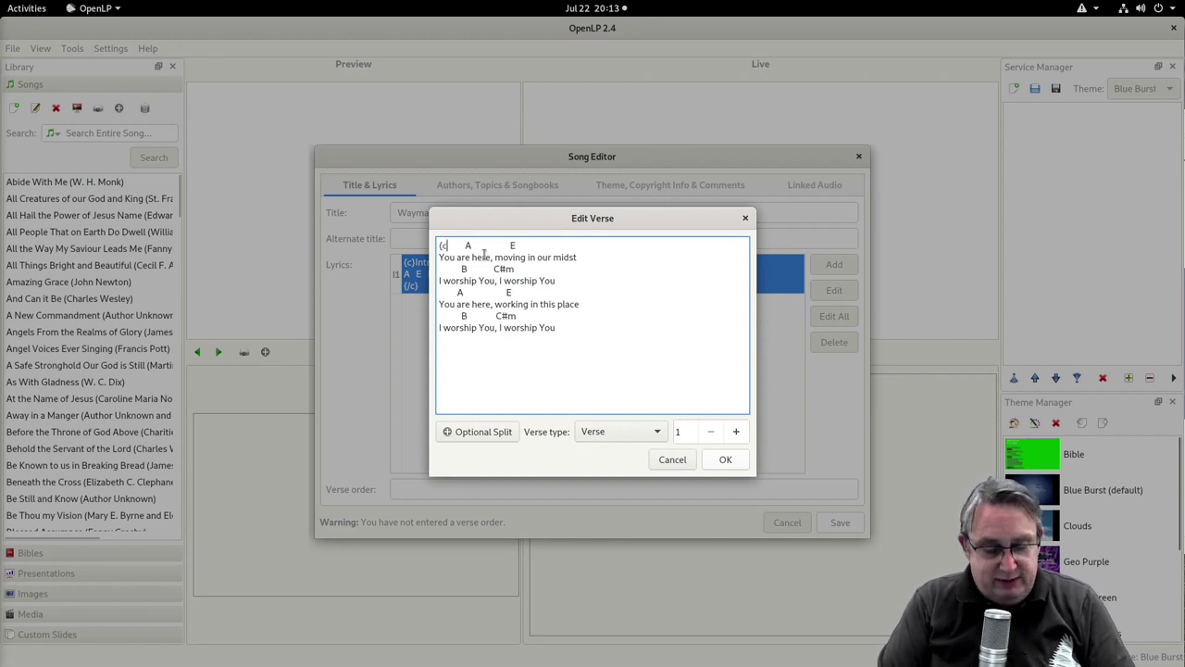
{"action": "type", "text": "}"}
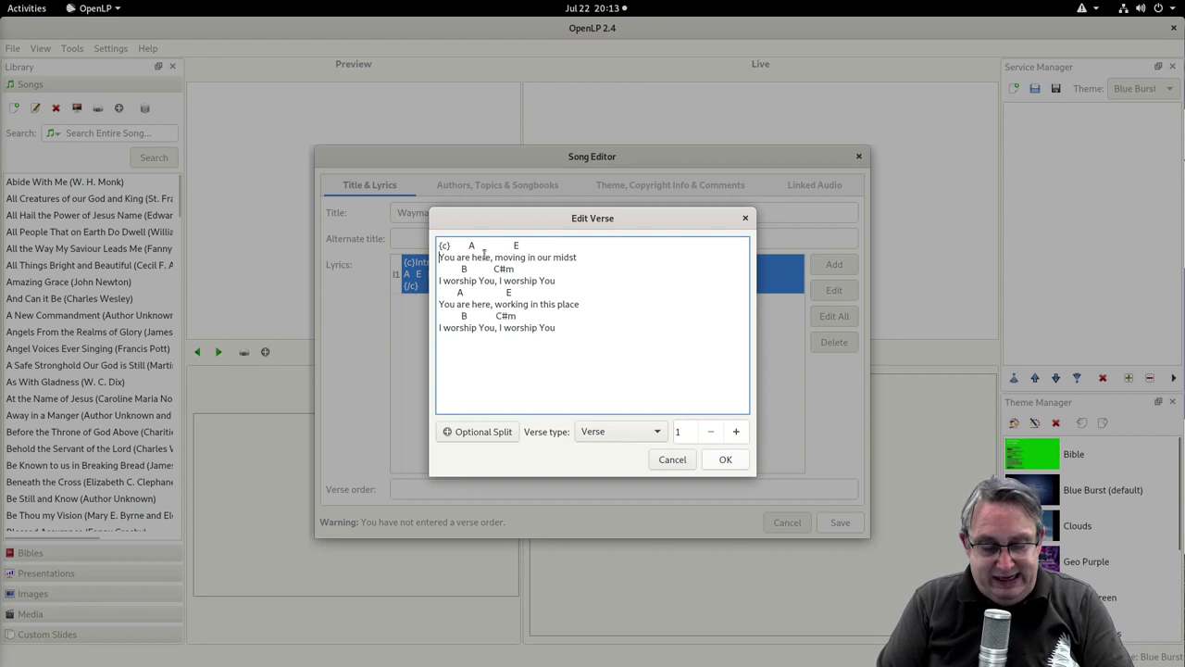
{"action": "type", "text": "{"}
{"action": "type", "text": "/c}"}
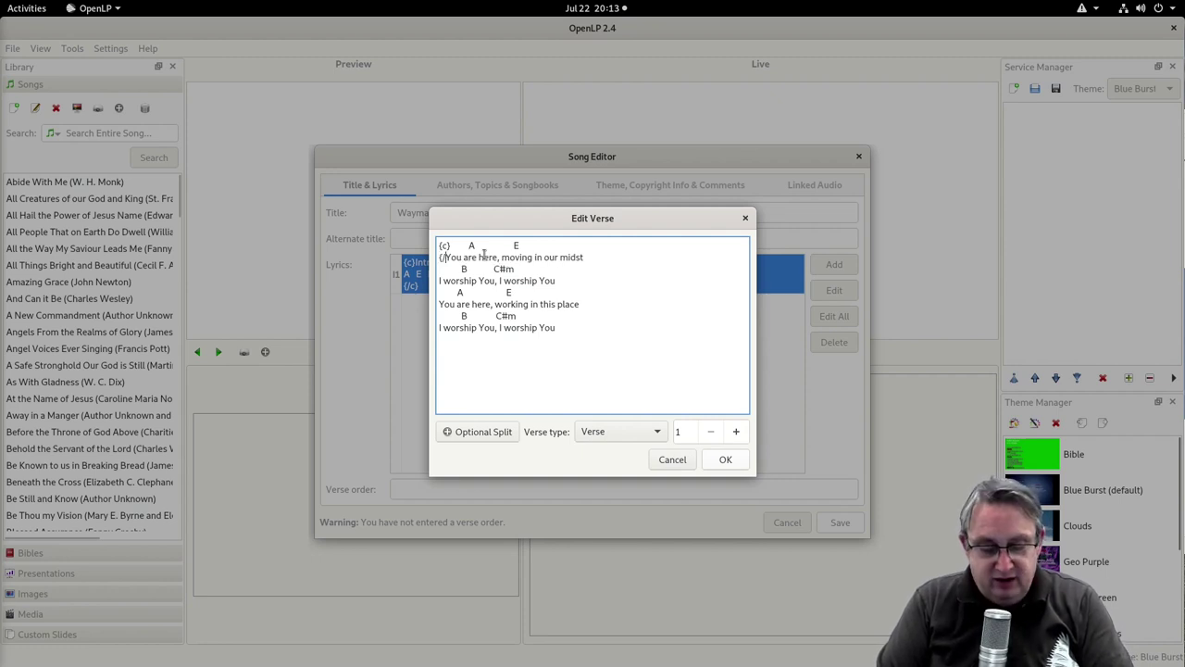
{"action": "type", "text": "}"}
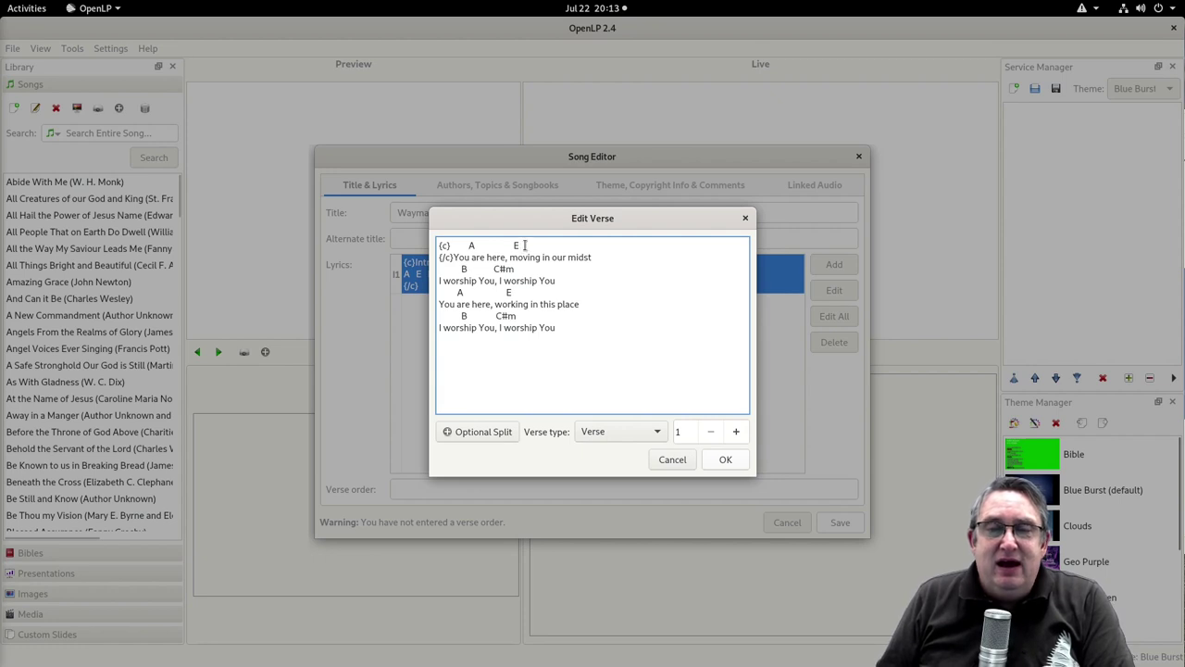
{"action": "left_click", "coordinate": [525, 245]}
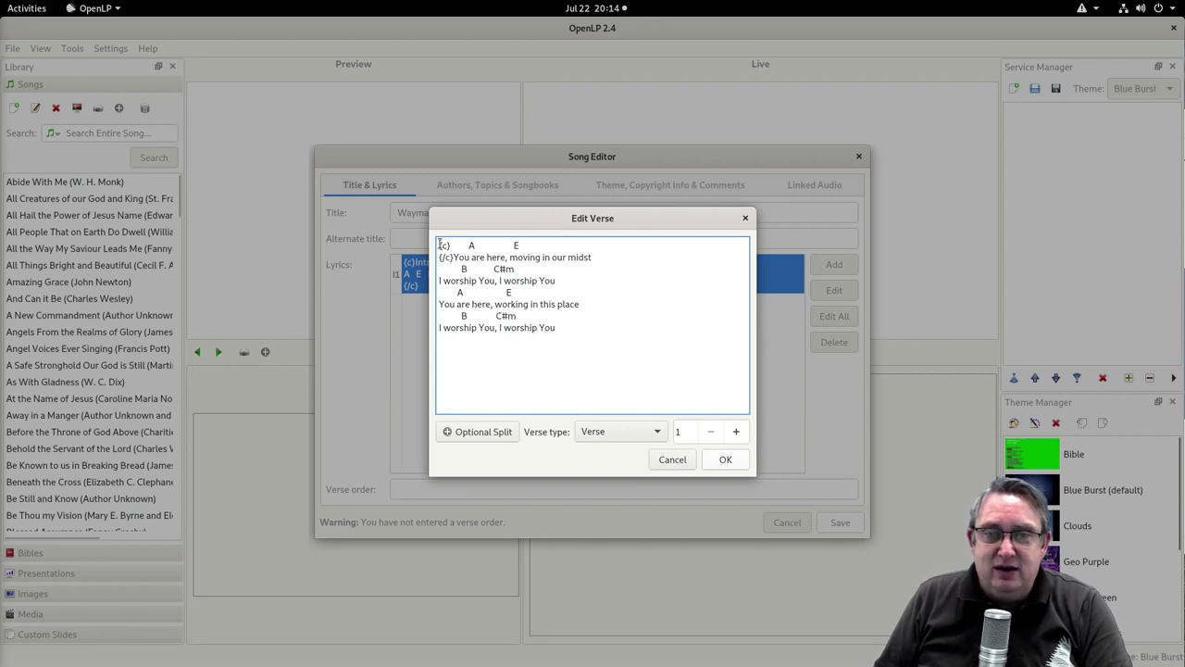
Step: Copy the {c} tag and use it to enclose the second chord line "B C#m", with {/c} starting the lyric line below
{"action": "left_click_drag", "start_coordinate": [440, 244], "coordinate": [453, 245]}
{"action": "key", "text": "ctrl+c"}
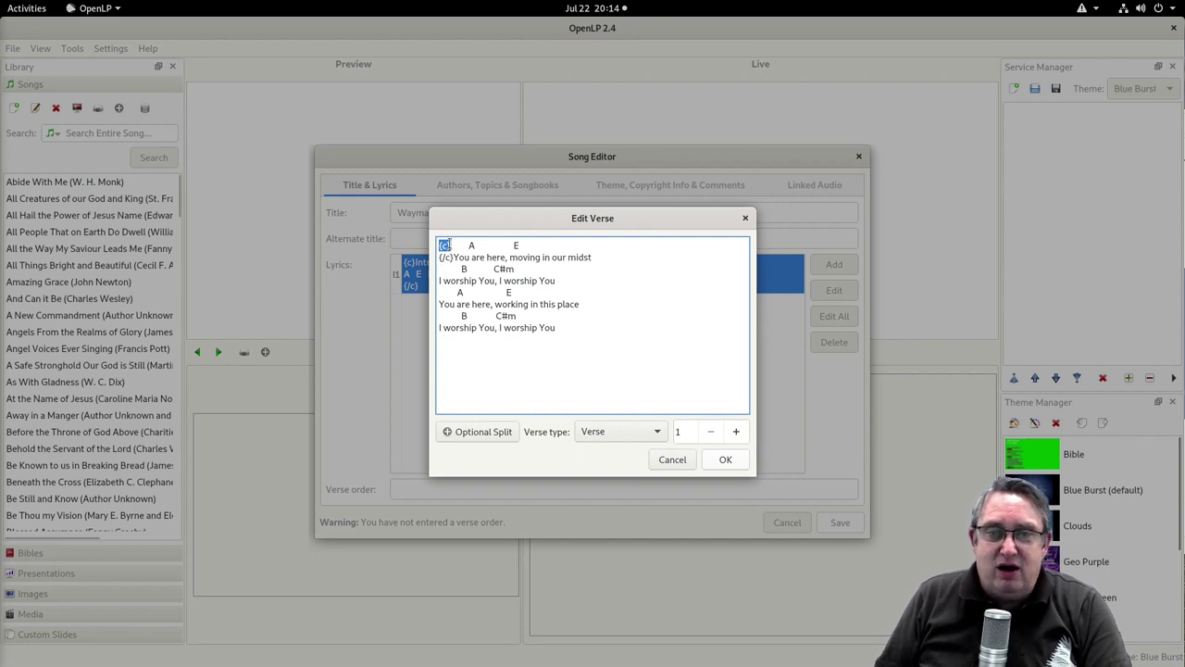
{"action": "left_click", "coordinate": [438, 269]}
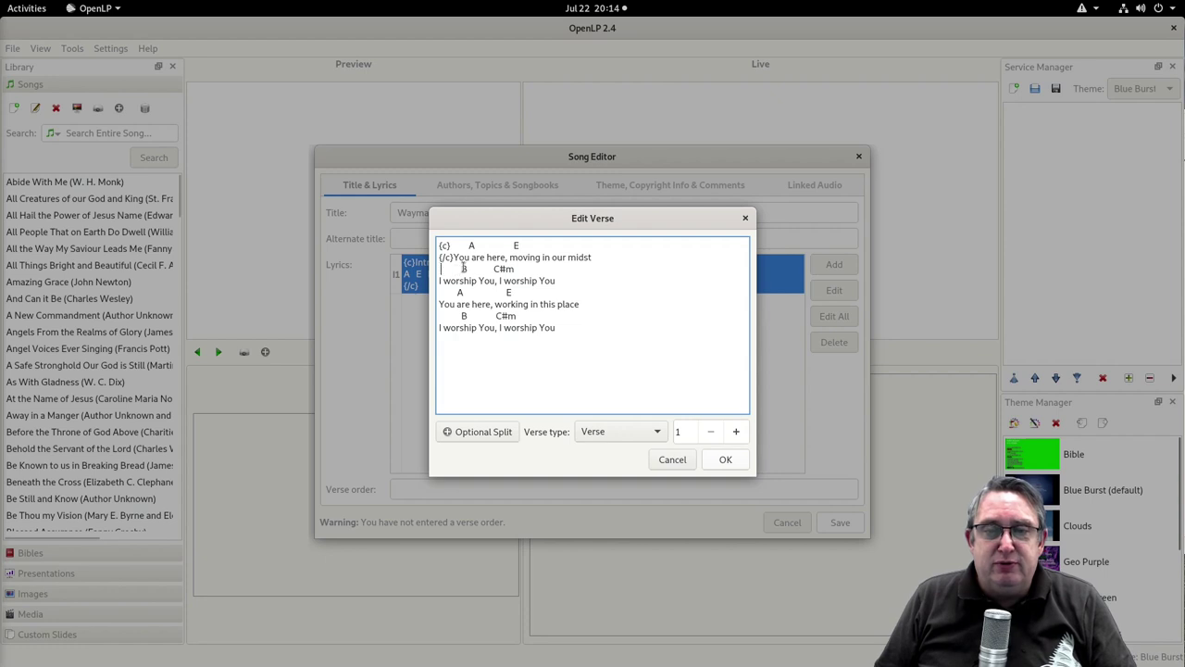
{"action": "key", "text": "ctrl+v"}
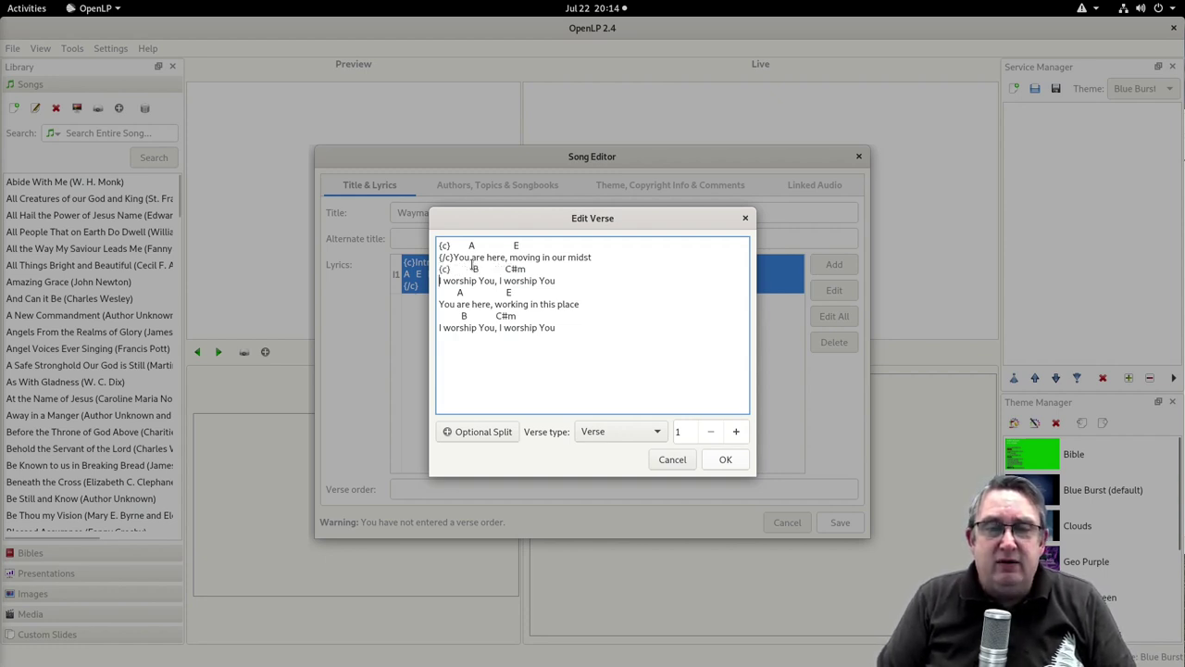
{"action": "key", "text": "ctrl+v"}
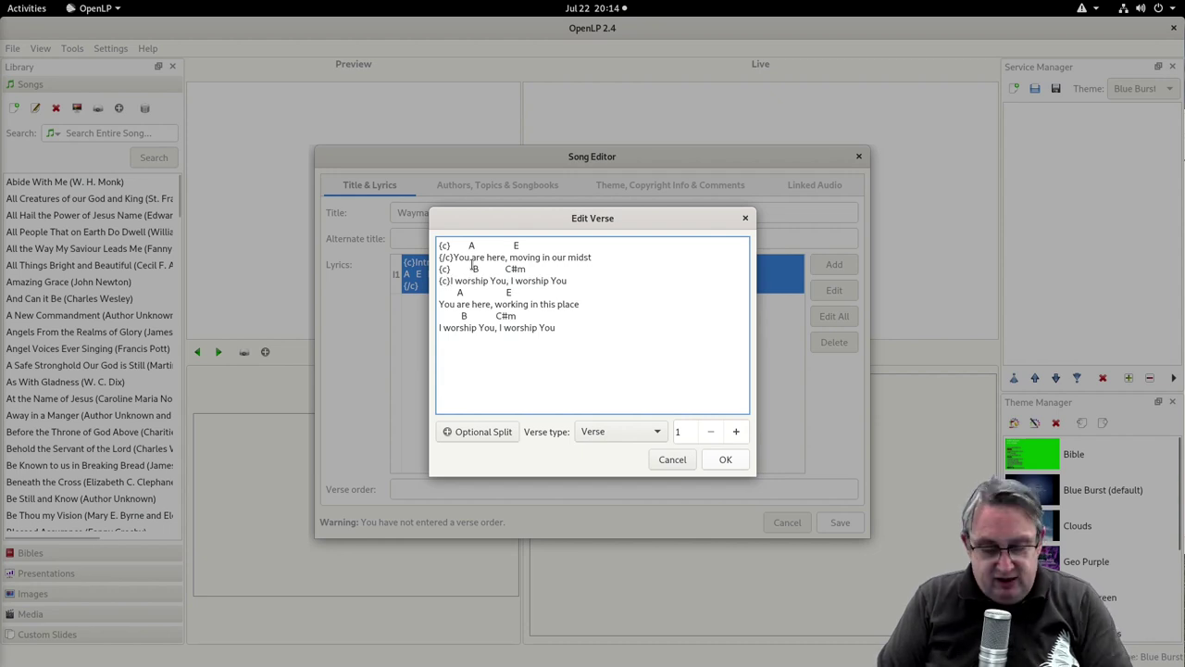
{"action": "type", "text": "/"}
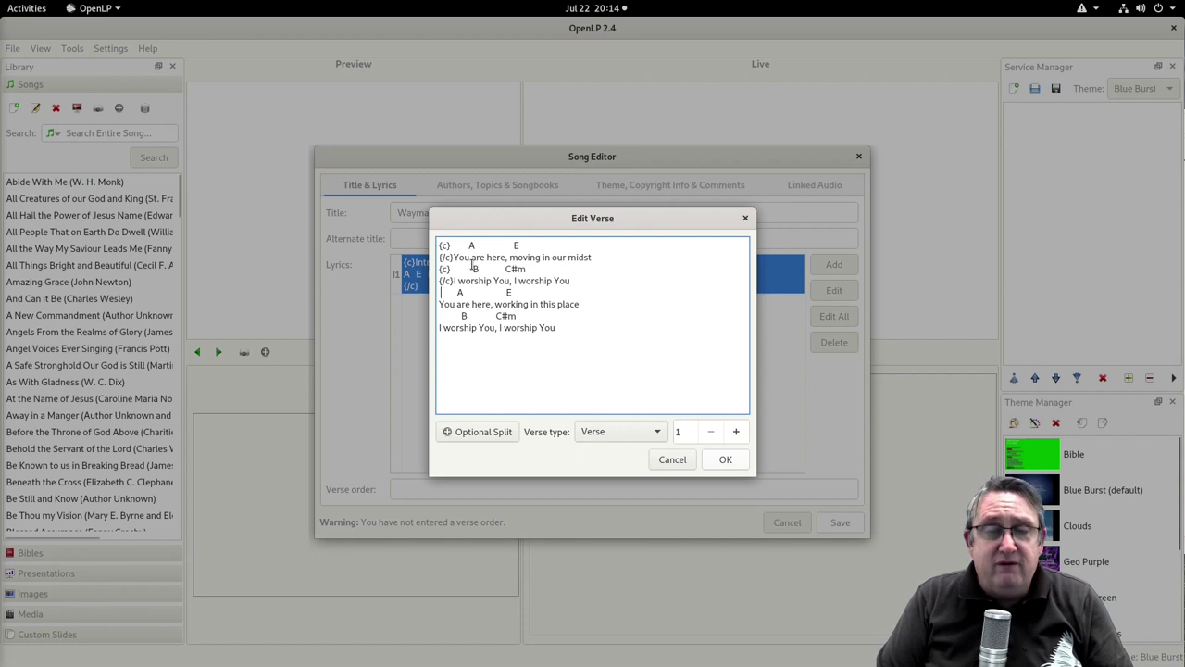
Step: Enclose the verse's last two chord lines in {c} and {/c} tags, remove the stray leading space, and accept the verse
{"action": "key", "text": "ctrl+v"}
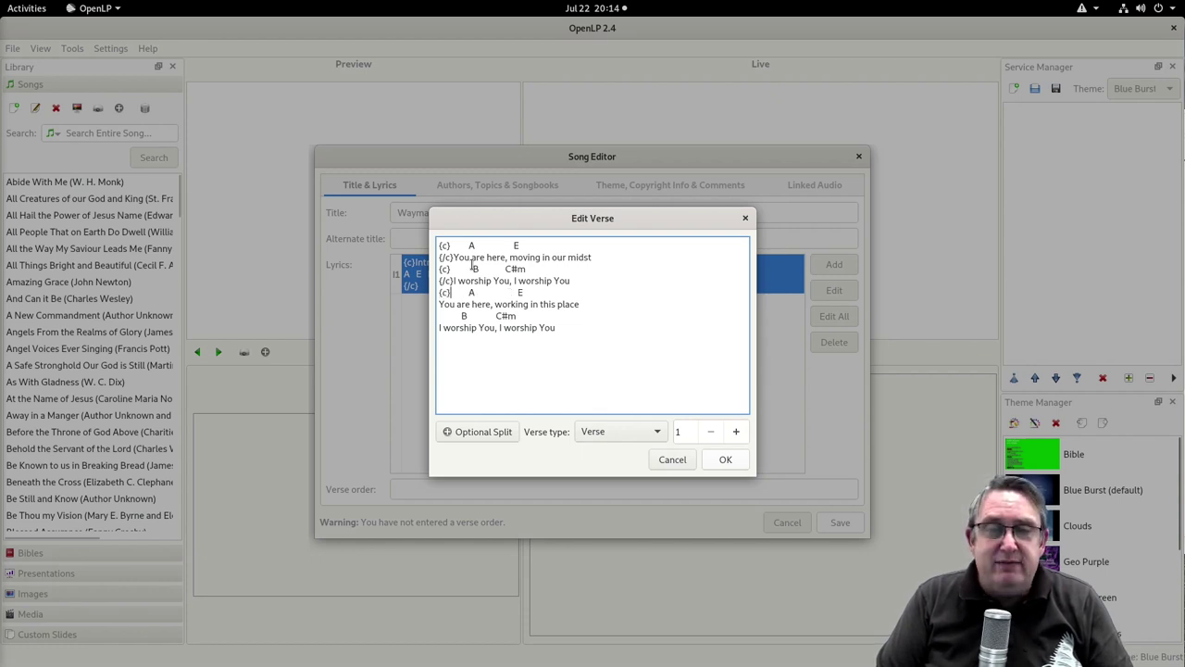
{"action": "key", "text": "ctrl+v"}
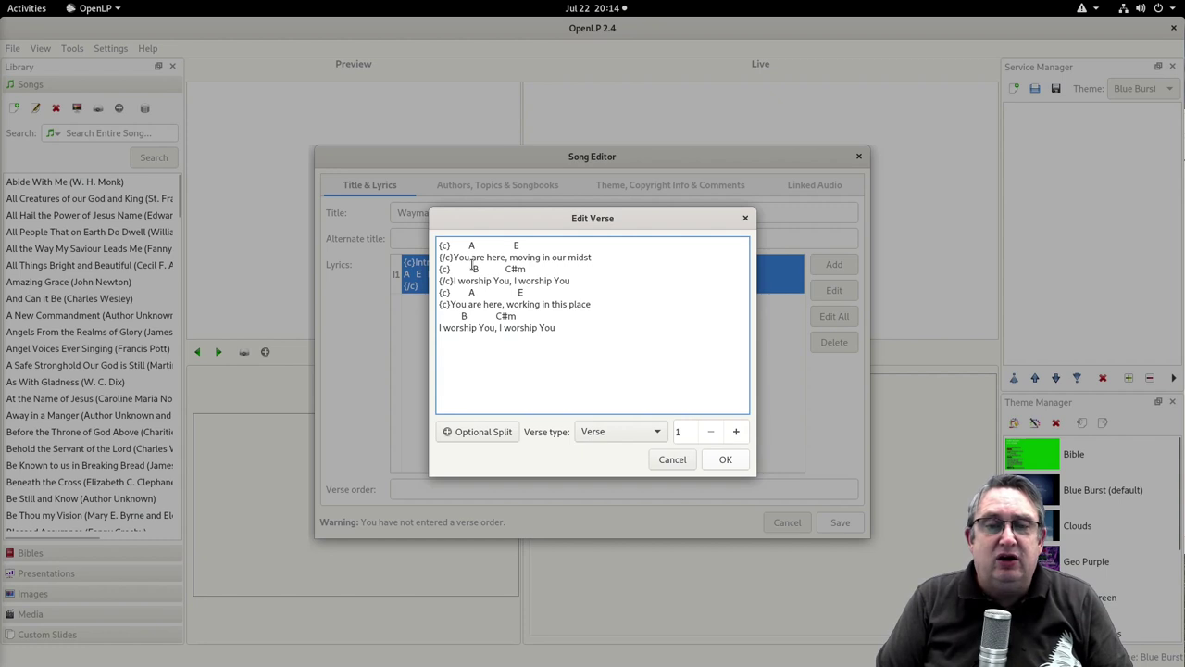
{"action": "type", "text": "/"}
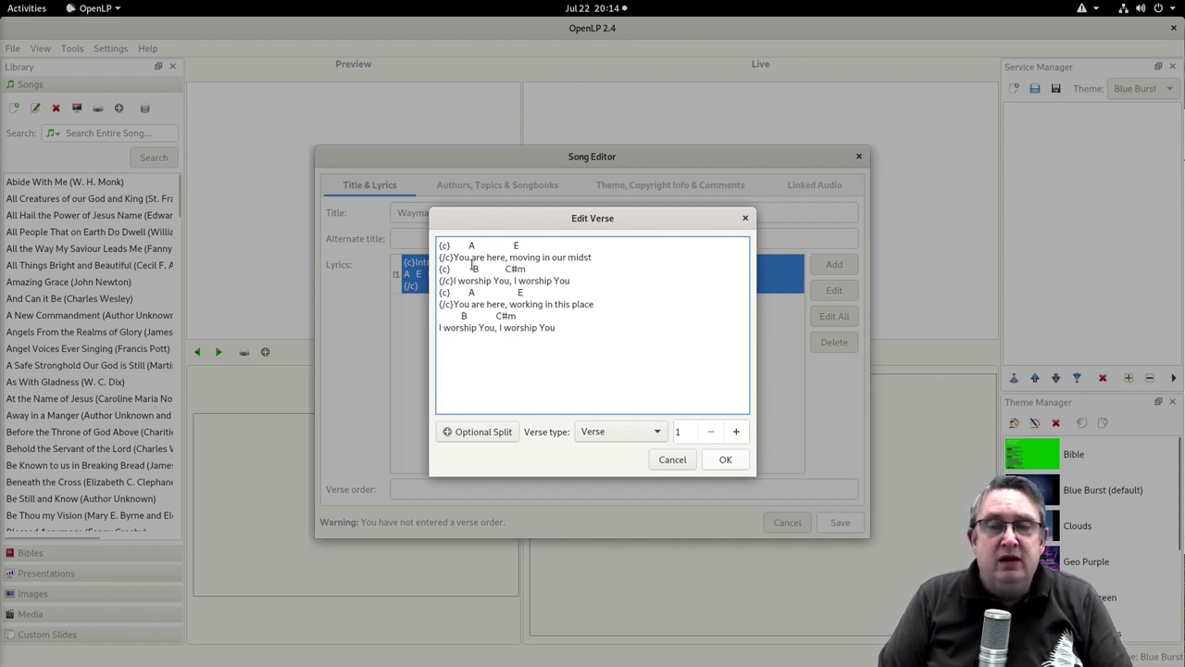
{"action": "key", "text": "ctrl+v"}
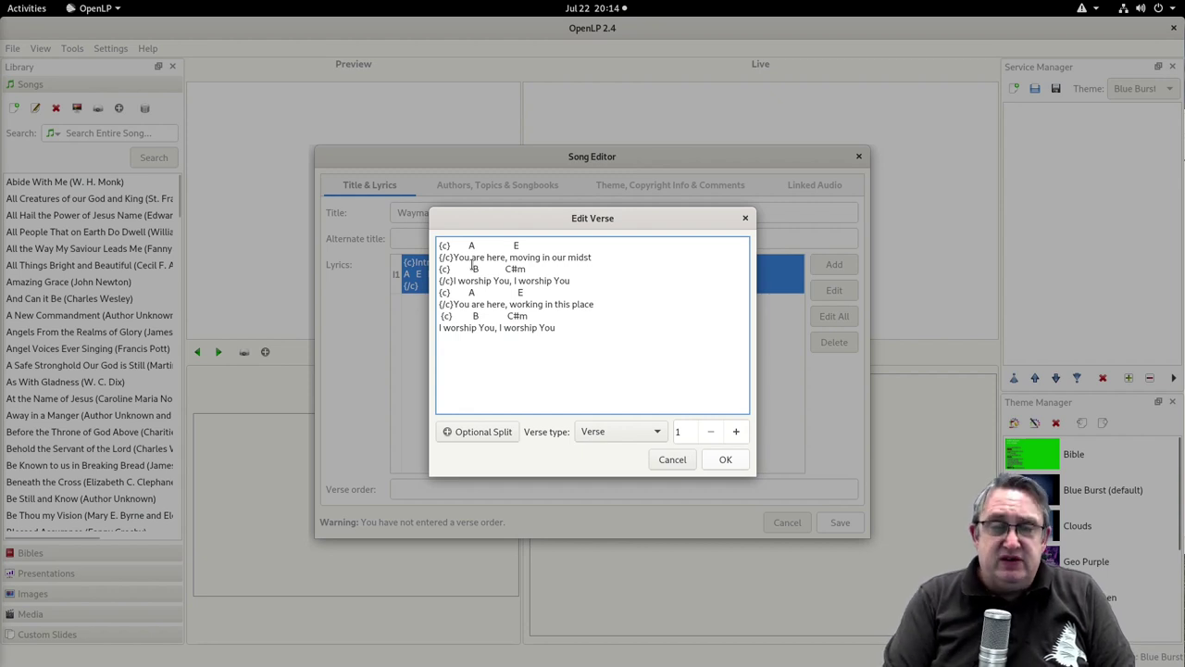
{"action": "key", "text": "BackSpace"}
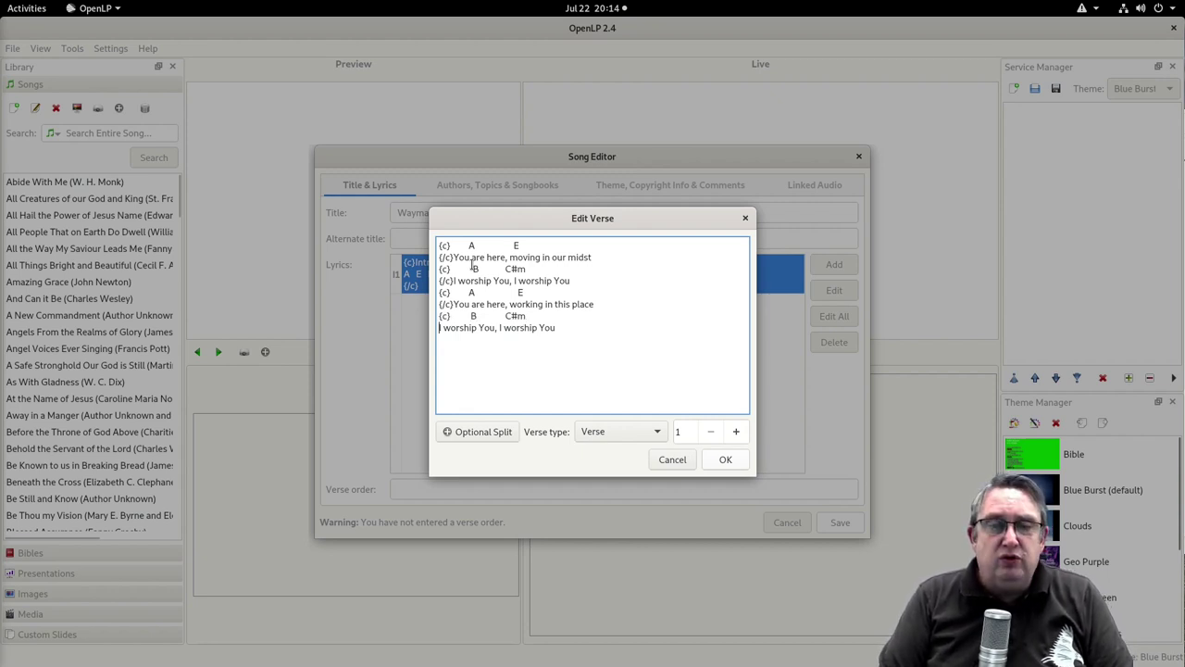
{"action": "key", "text": "ctrl+v"}
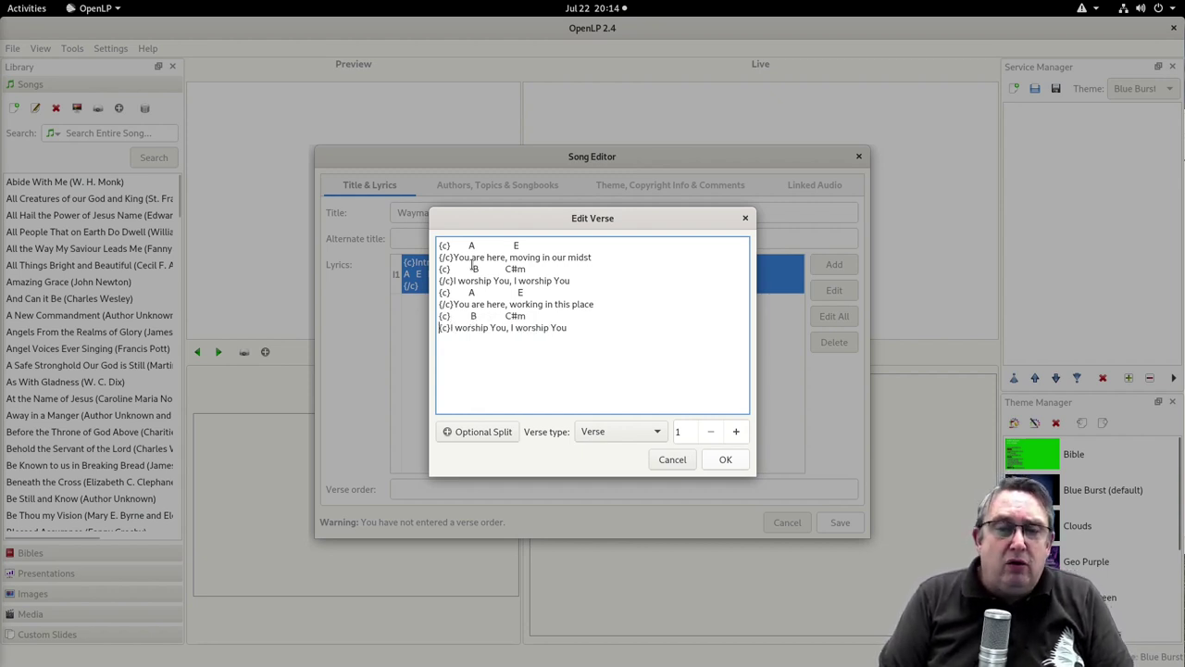
{"action": "type", "text": "/"}
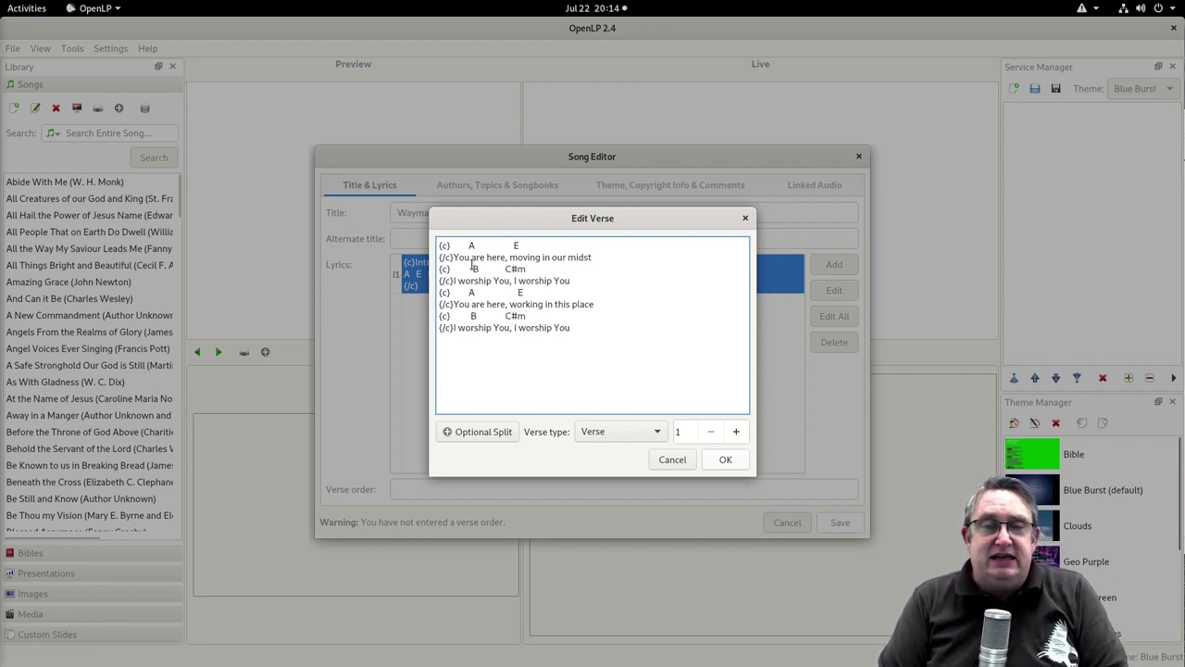
{"action": "left_click", "coordinate": [728, 460]}
Step: Save the Waymaker song and add it to the service, expanding its entry there
{"action": "left_click", "coordinate": [840, 522]}
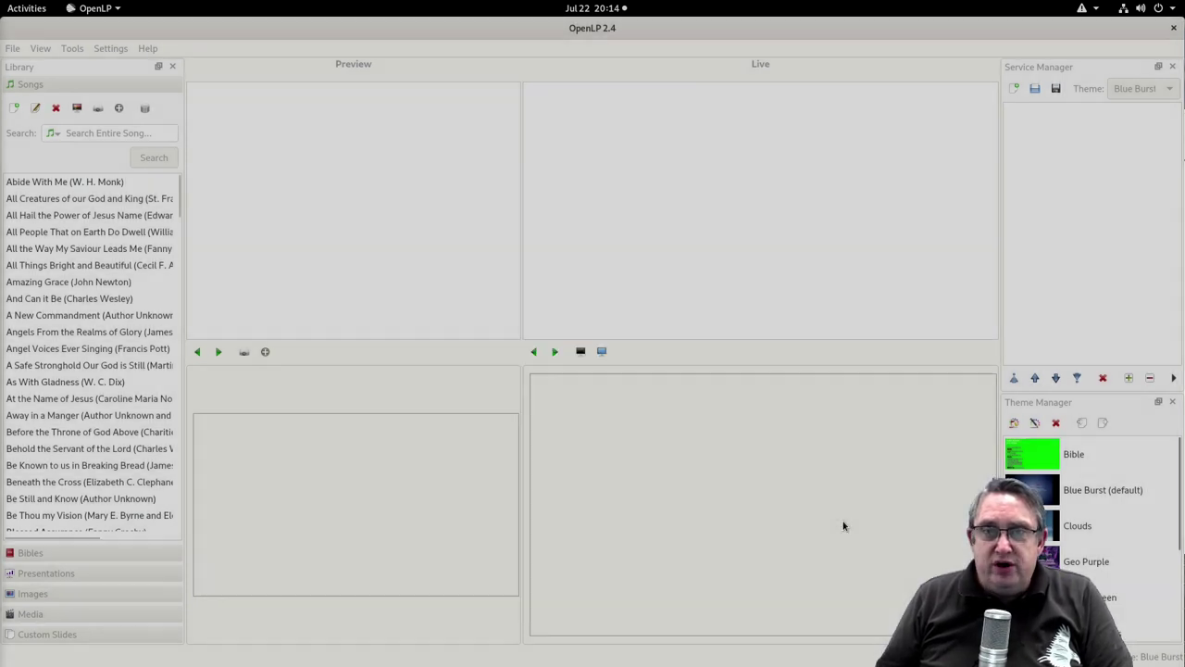
{"action": "left_click_drag", "start_coordinate": [36, 520], "coordinate": [1044, 135]}
{"action": "left_click", "coordinate": [1011, 111]}
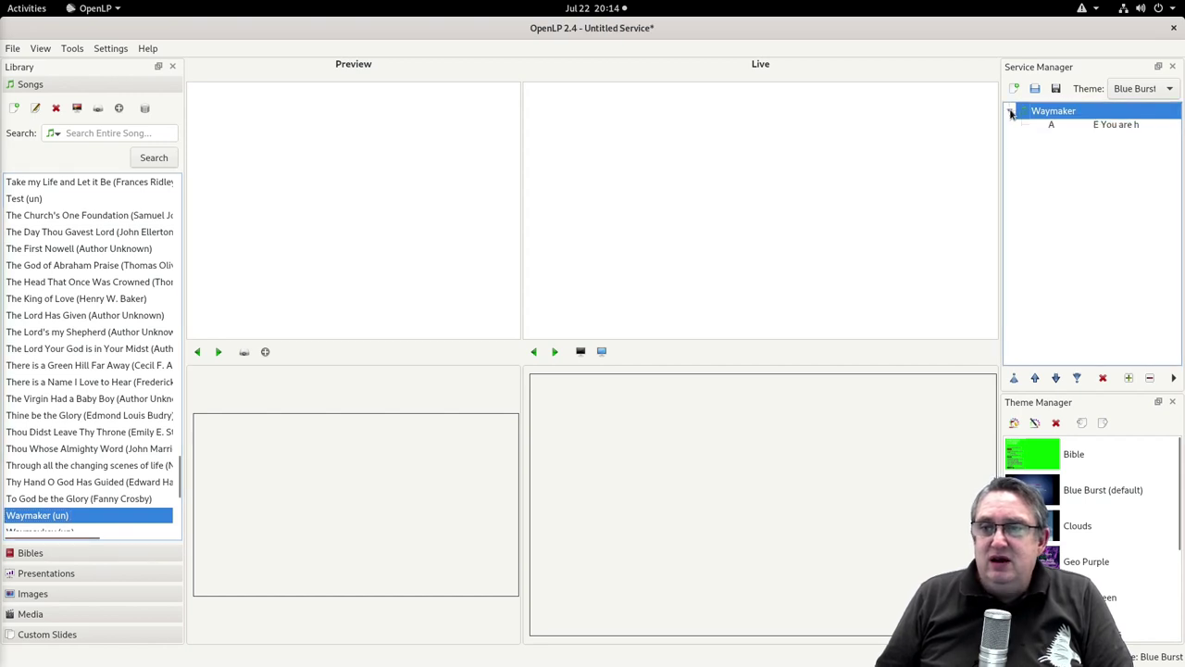
Step: Send the Waymaker song's Intro slide live from the service, followed by its first verse slide
{"action": "left_click", "coordinate": [1041, 130]}
{"action": "double_click", "coordinate": [1043, 132]}
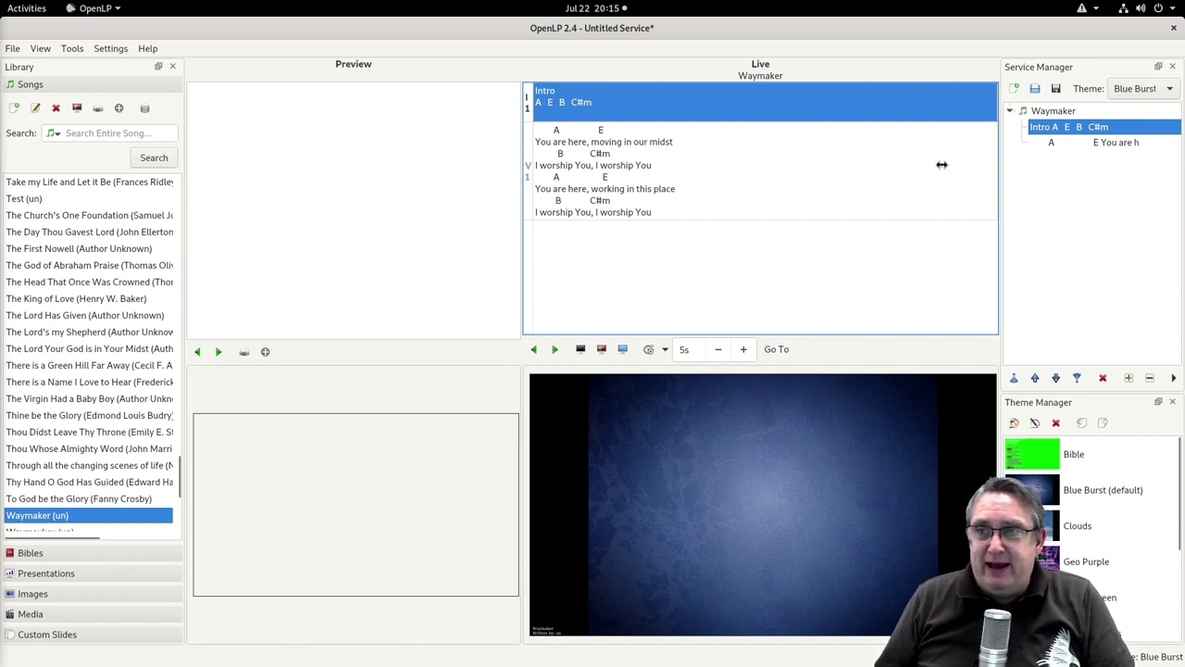
{"action": "left_click", "coordinate": [1091, 145]}
{"action": "double_click", "coordinate": [1092, 146]}
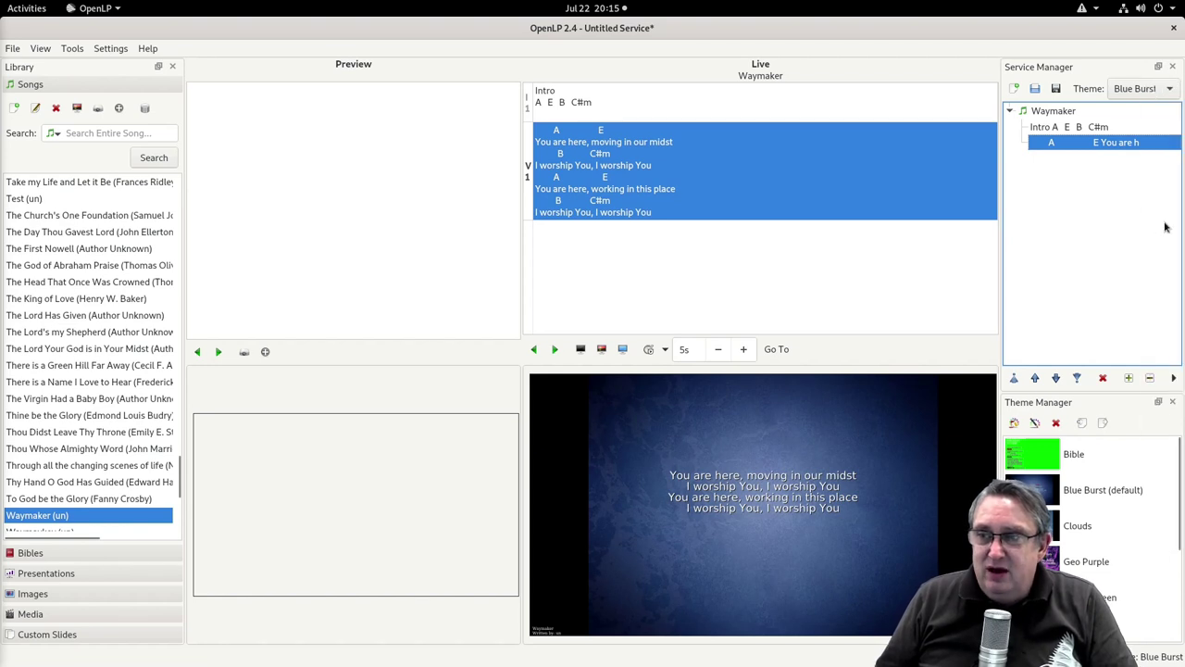
Step: Copy the HTTP stage view URL from the Remote settings and close the configuration without changing anything
{"action": "mouse_move", "coordinate": [1181, 223]}
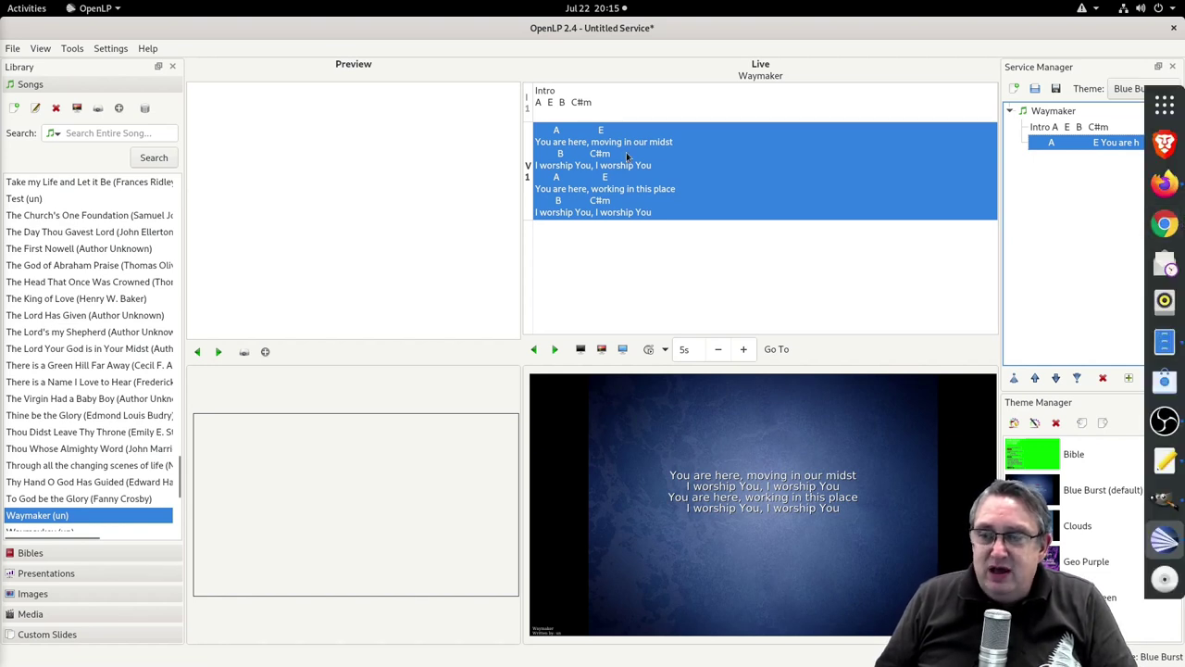
{"action": "left_click", "coordinate": [105, 51]}
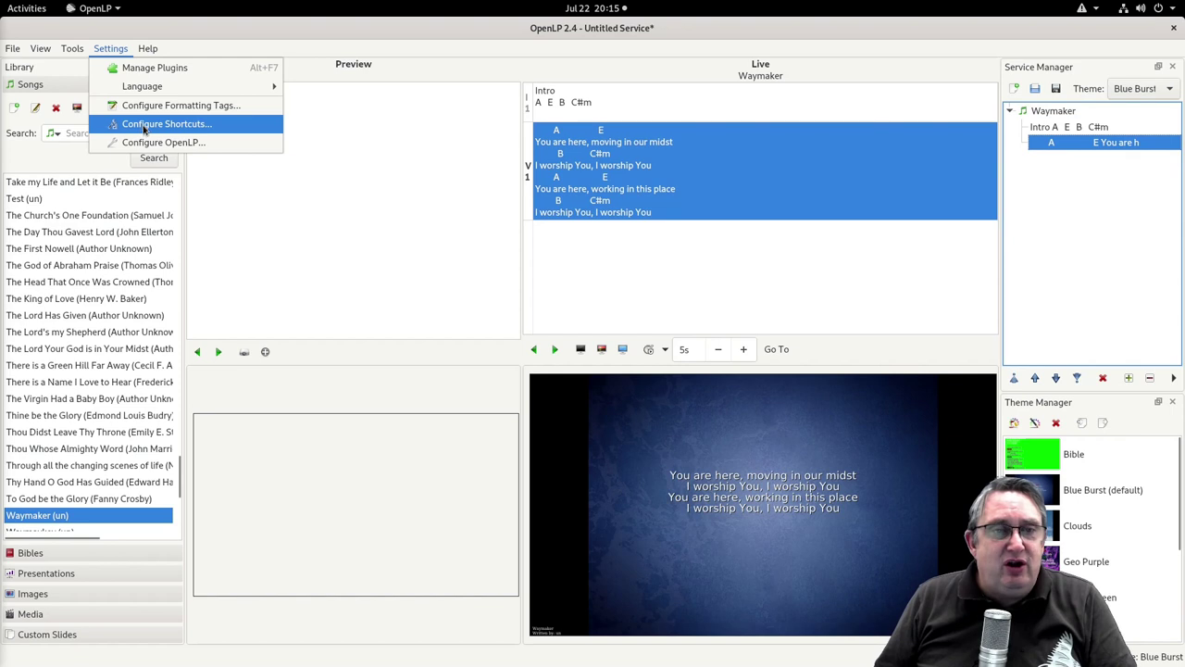
{"action": "left_click", "coordinate": [154, 143]}
{"action": "left_click", "coordinate": [264, 367]}
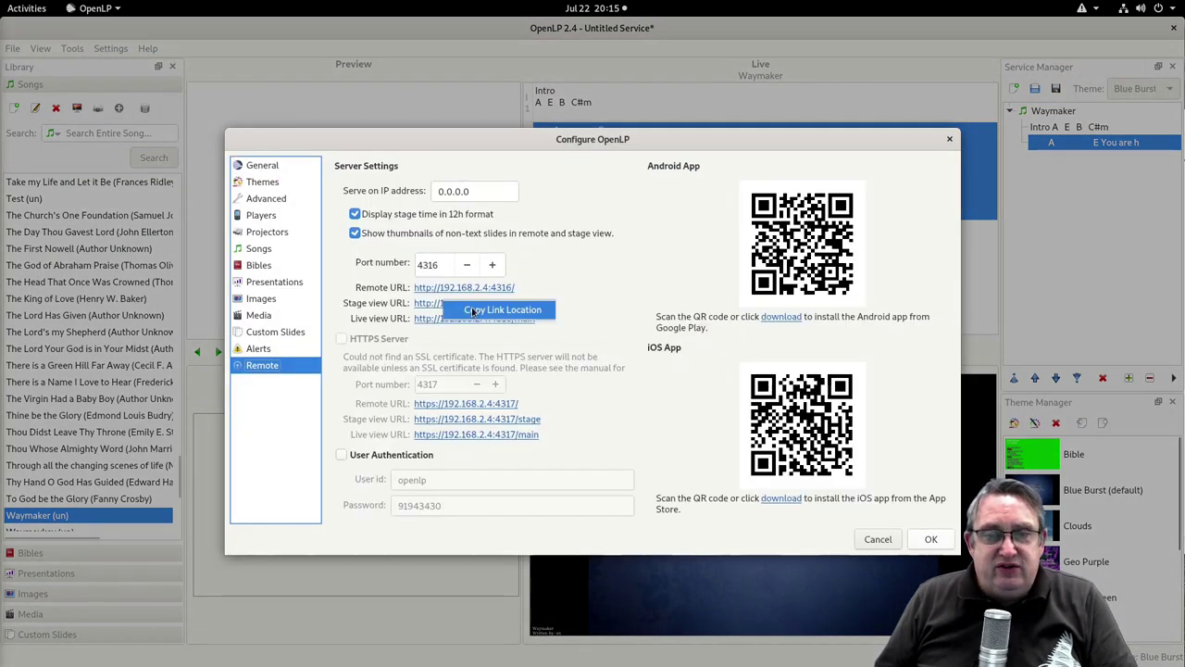
{"action": "left_click", "coordinate": [946, 138]}
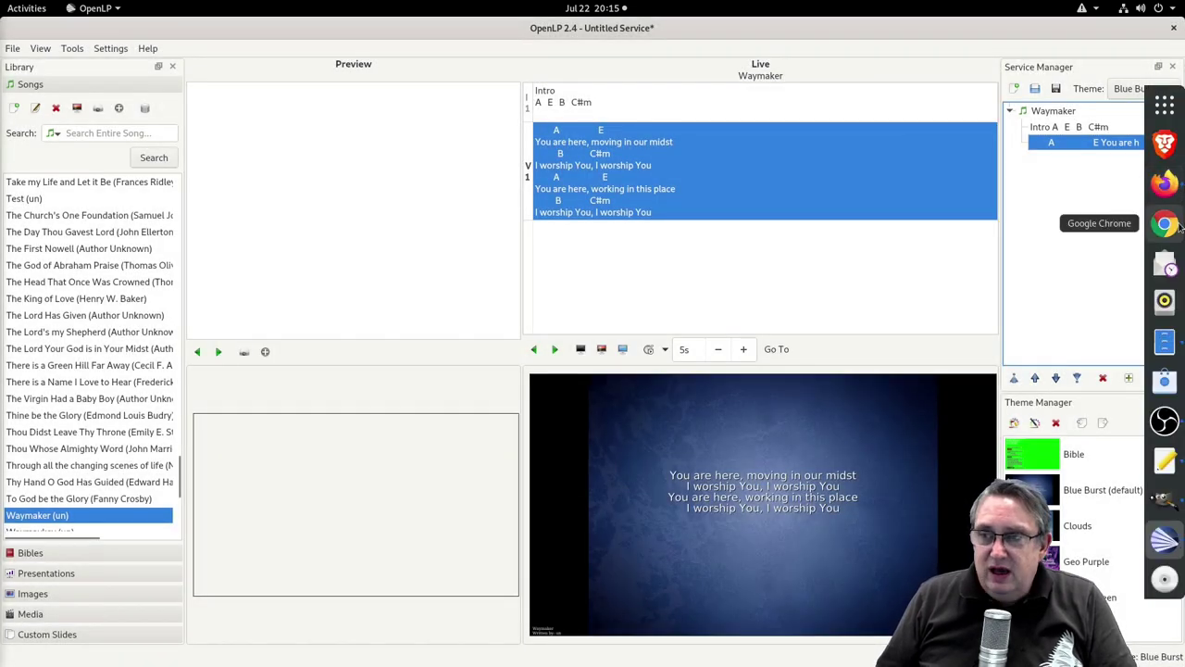
Step: Switch to Google Chrome and load the copied stage view address, 192.168.2.4:4316/stage
{"action": "left_click", "coordinate": [1176, 223]}
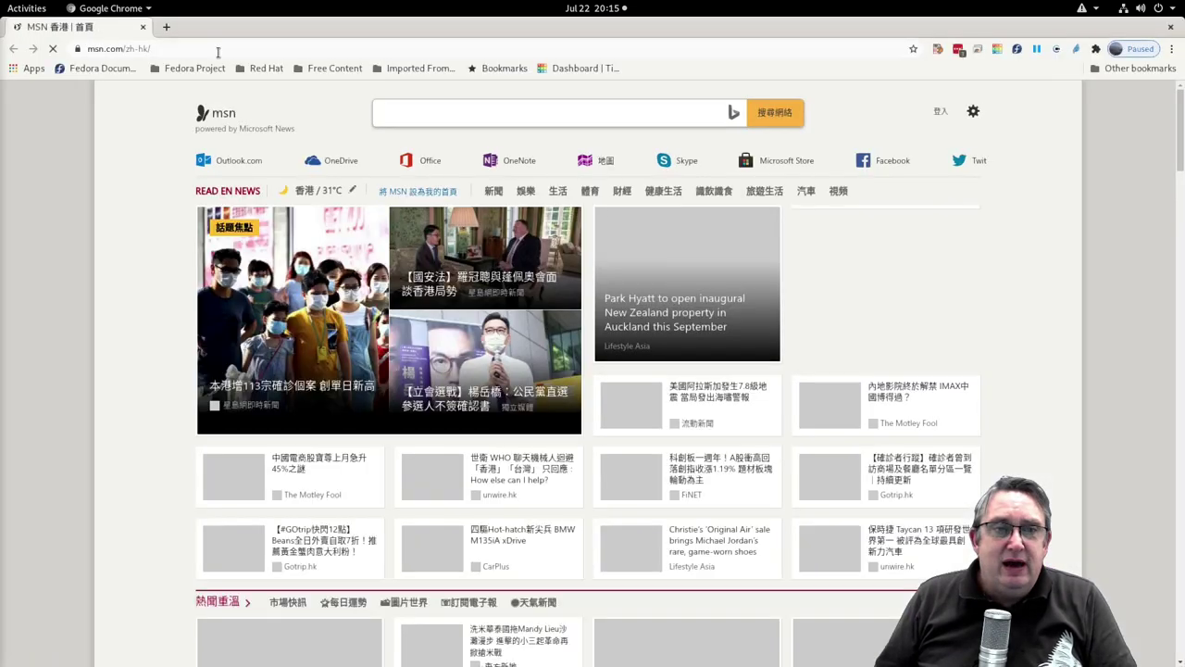
{"action": "left_click", "coordinate": [217, 48]}
{"action": "right_click", "coordinate": [218, 53]}
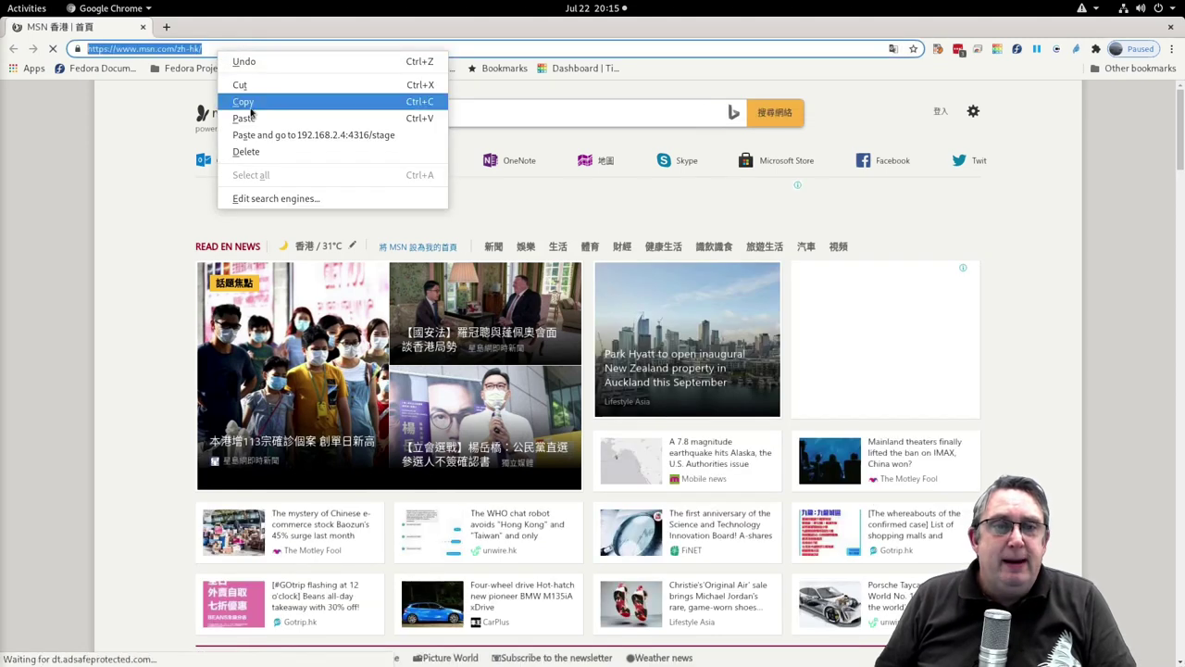
{"action": "left_click", "coordinate": [334, 135]}
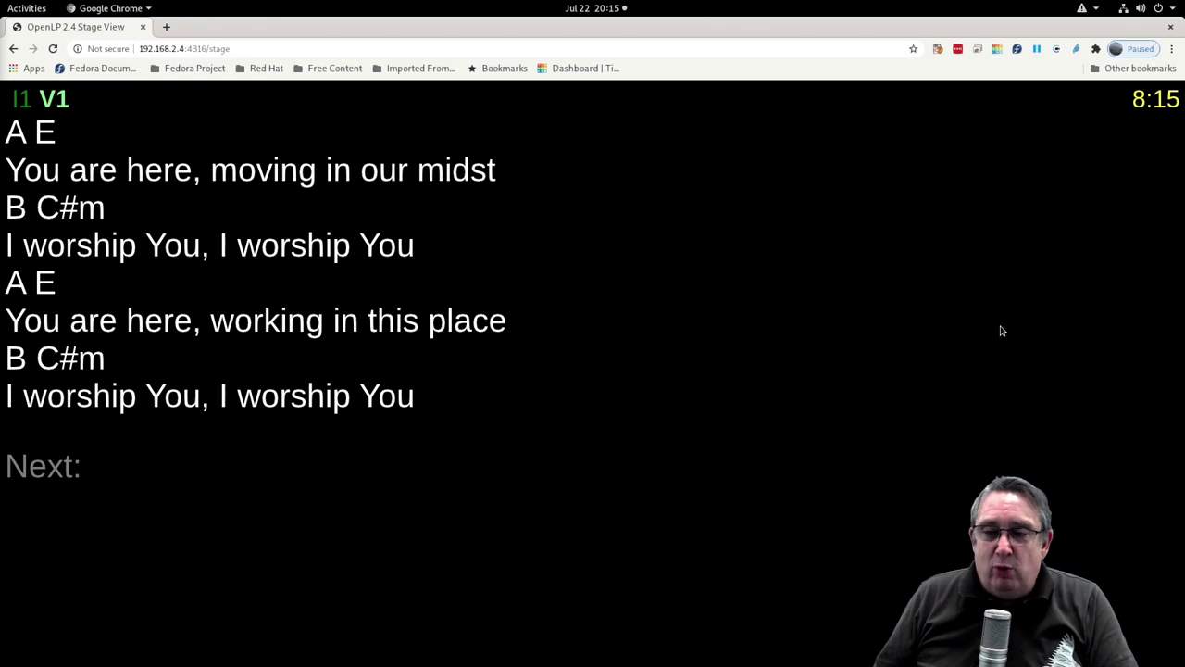
Step: Switch to Files, copy stage.html and stage.css from the remotes plugin's html folder, and minimize the window
{"action": "mouse_move", "coordinate": [1184, 290]}
{"action": "left_click", "coordinate": [1165, 342]}
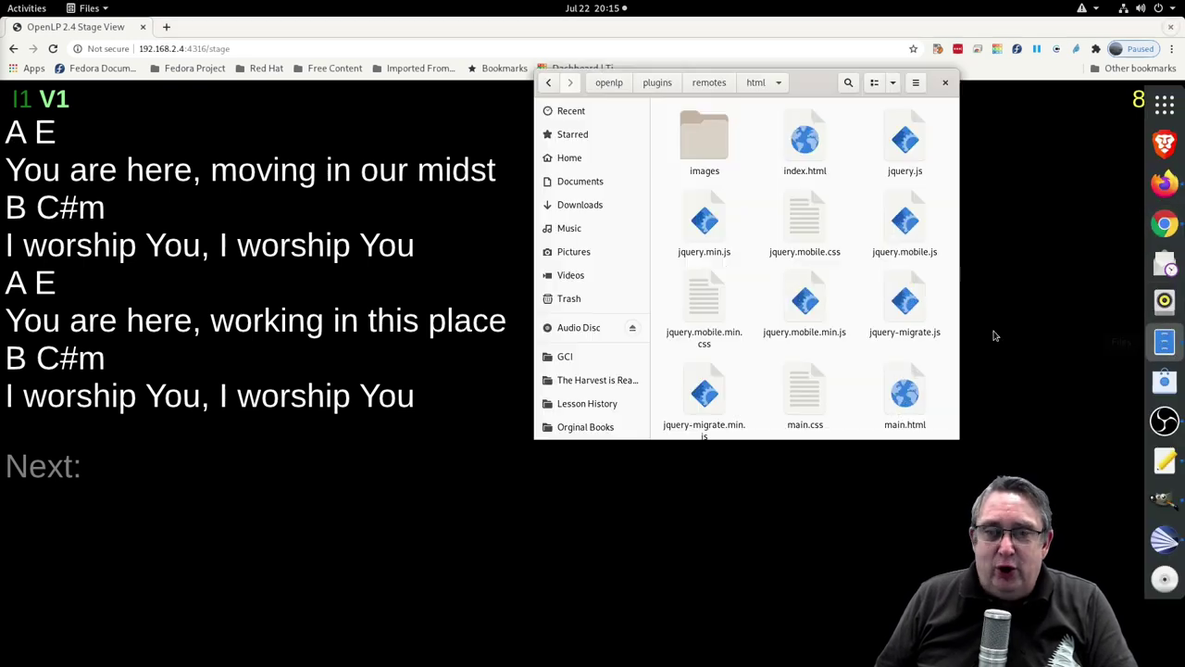
{"action": "double_click", "coordinate": [825, 79]}
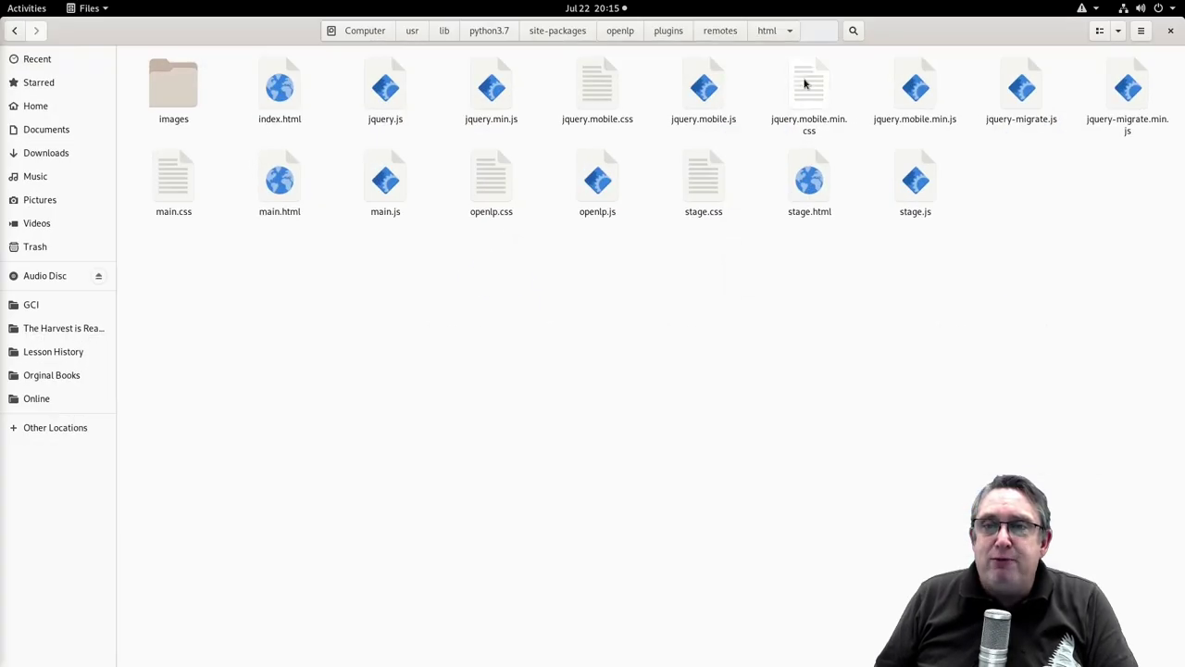
{"action": "left_click", "coordinate": [805, 189]}
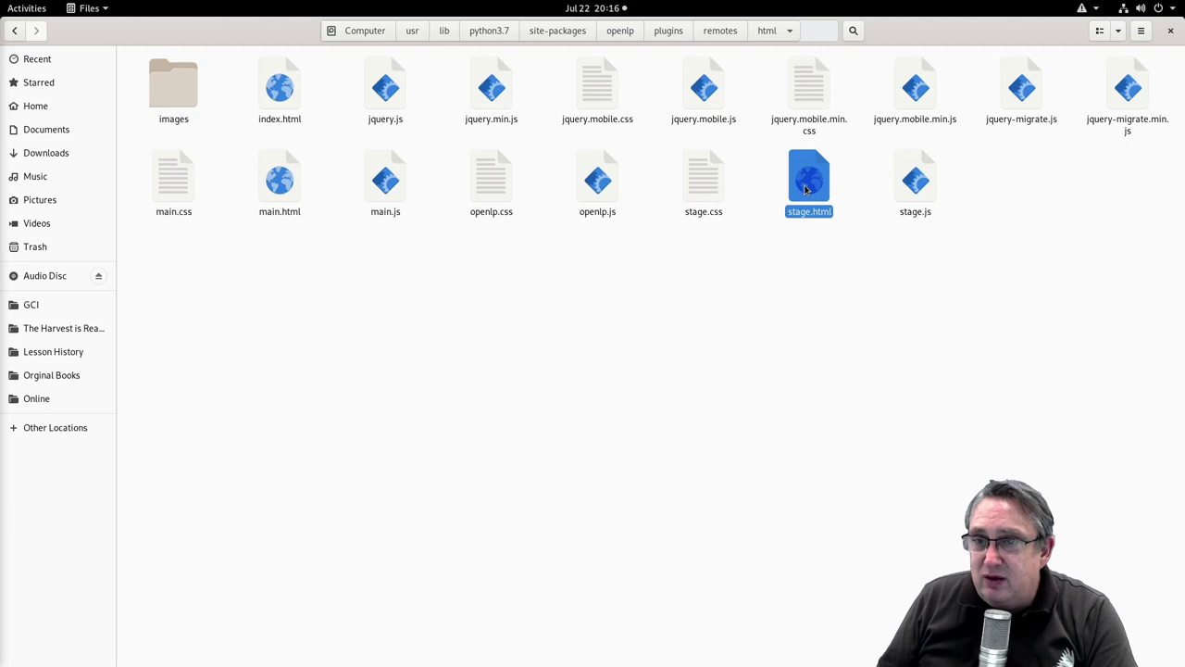
{"action": "left_click", "coordinate": [701, 204], "text": "ctrl"}
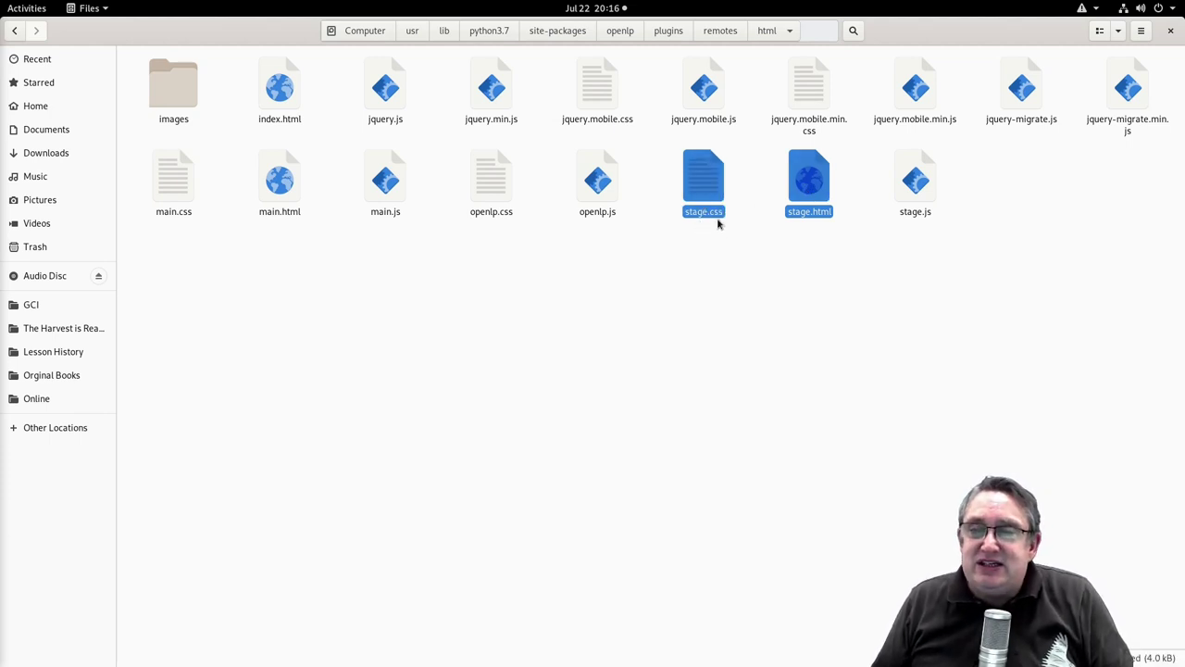
{"action": "right_click", "coordinate": [808, 213]}
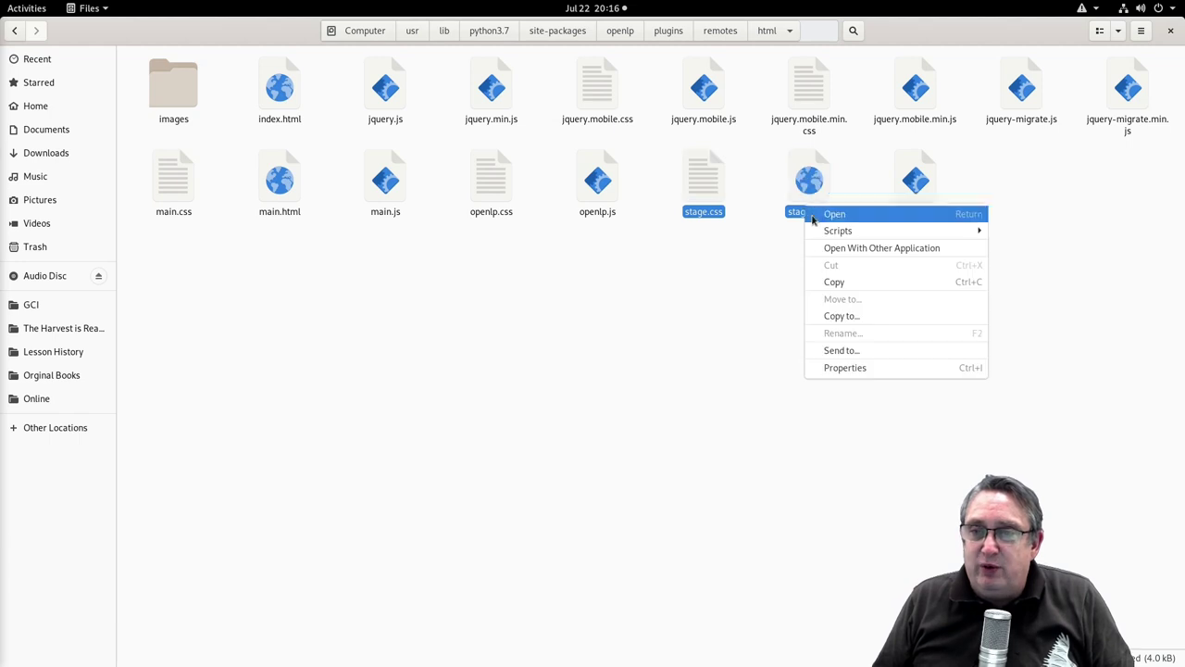
{"action": "left_click", "coordinate": [832, 283]}
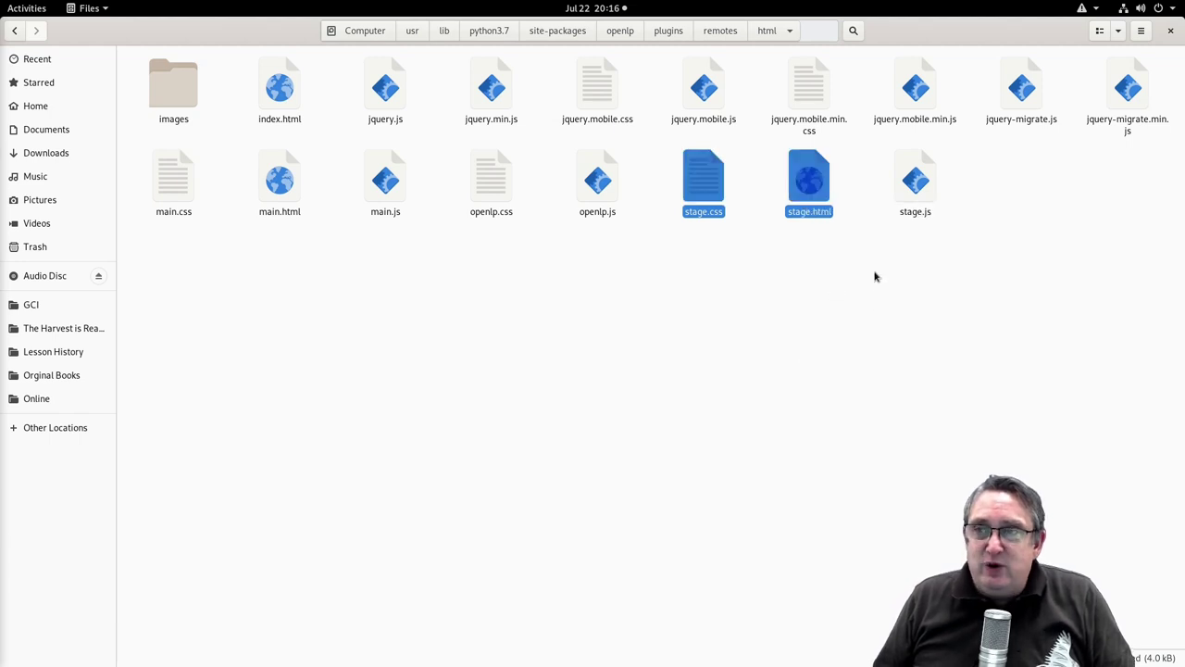
{"action": "right_click", "coordinate": [951, 40]}
{"action": "left_click", "coordinate": [961, 61]}
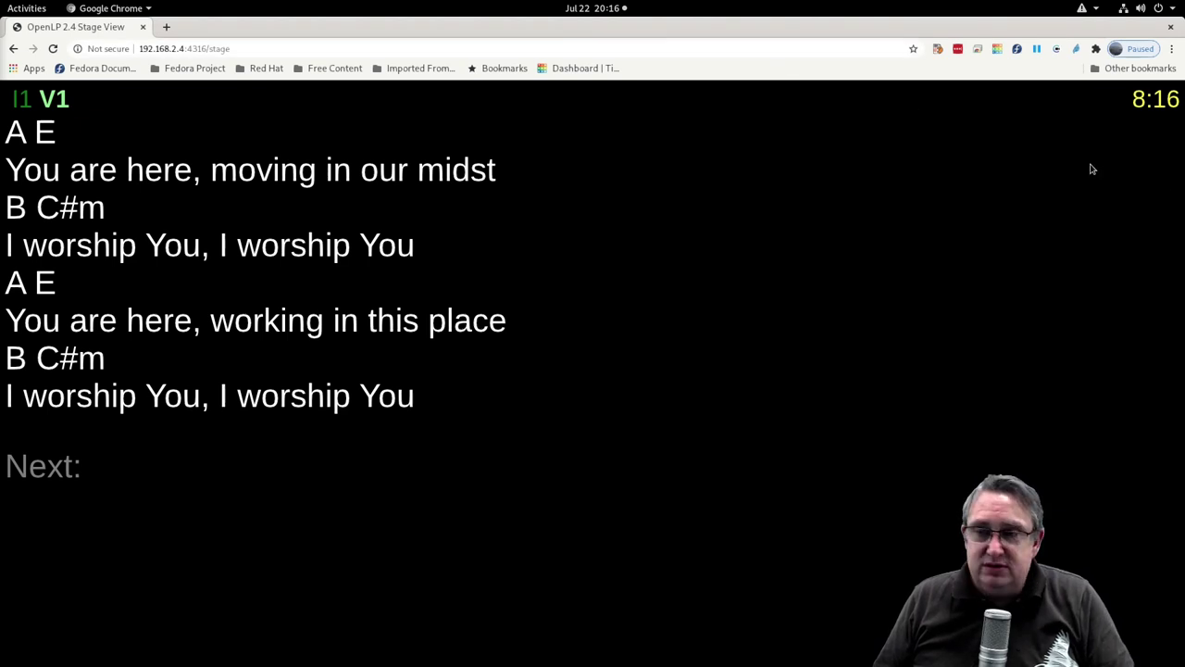
Step: Switch to OpenLP, open its data folder, and go into the stages folder
{"action": "left_click", "coordinate": [1164, 540]}
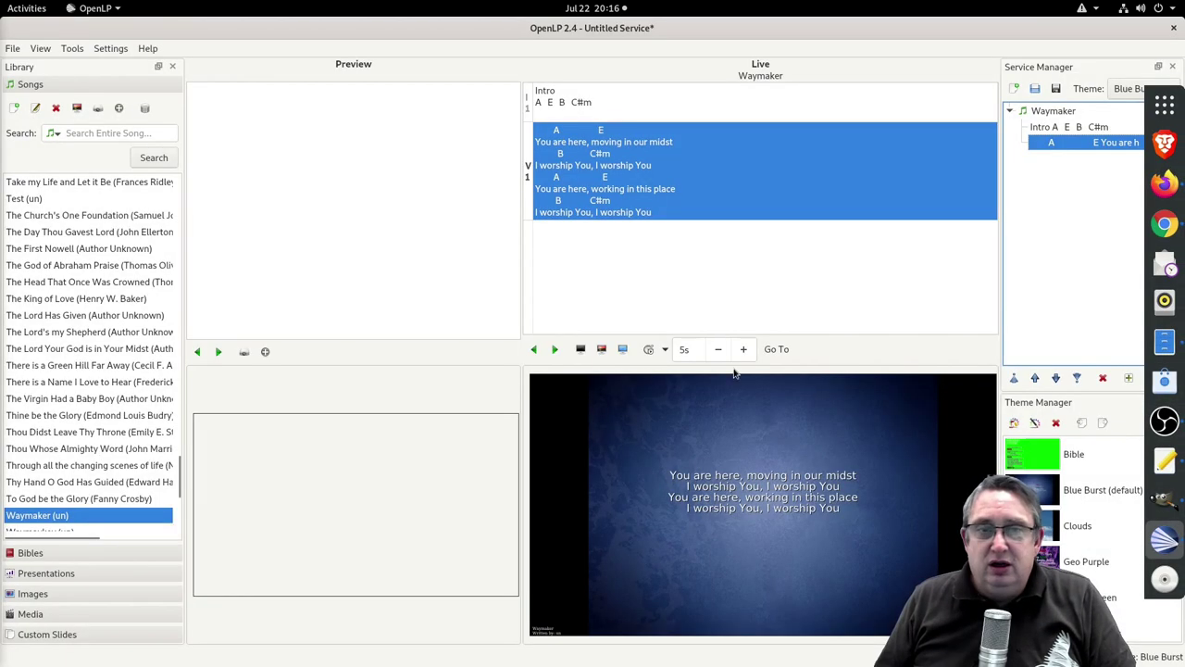
{"action": "left_click", "coordinate": [72, 48]}
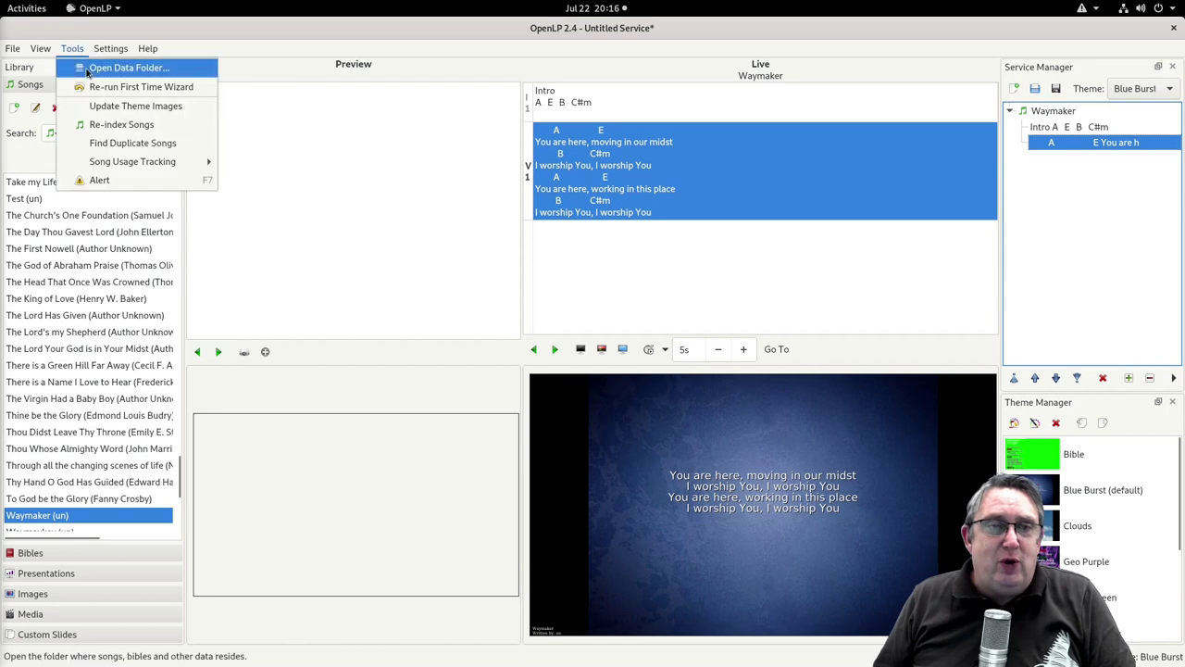
{"action": "left_click", "coordinate": [93, 71]}
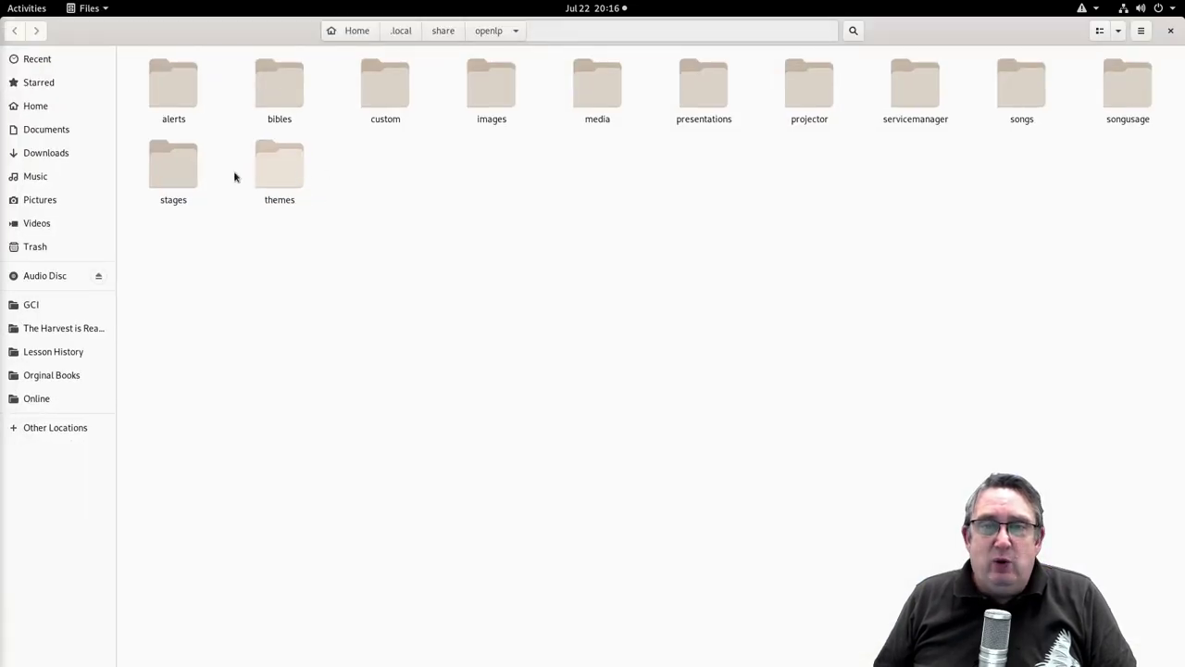
{"action": "double_click", "coordinate": [173, 181]}
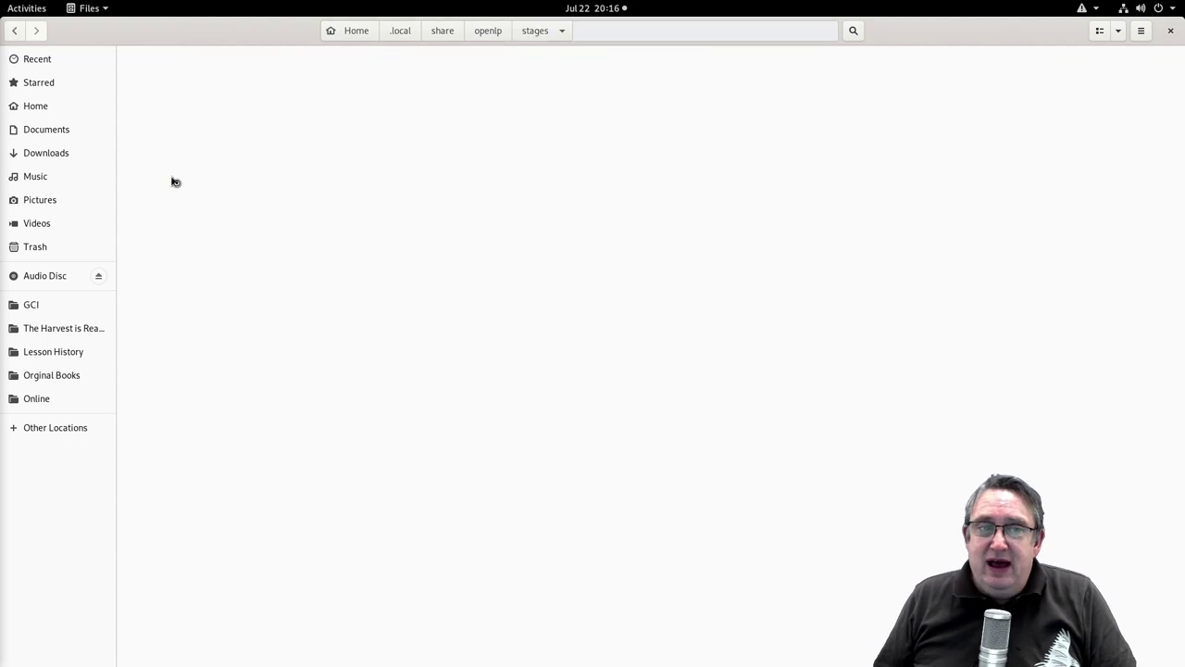
Step: Create a new folder named "chords" inside the stages folder
{"action": "right_click", "coordinate": [312, 93]}
{"action": "left_click", "coordinate": [362, 100]}
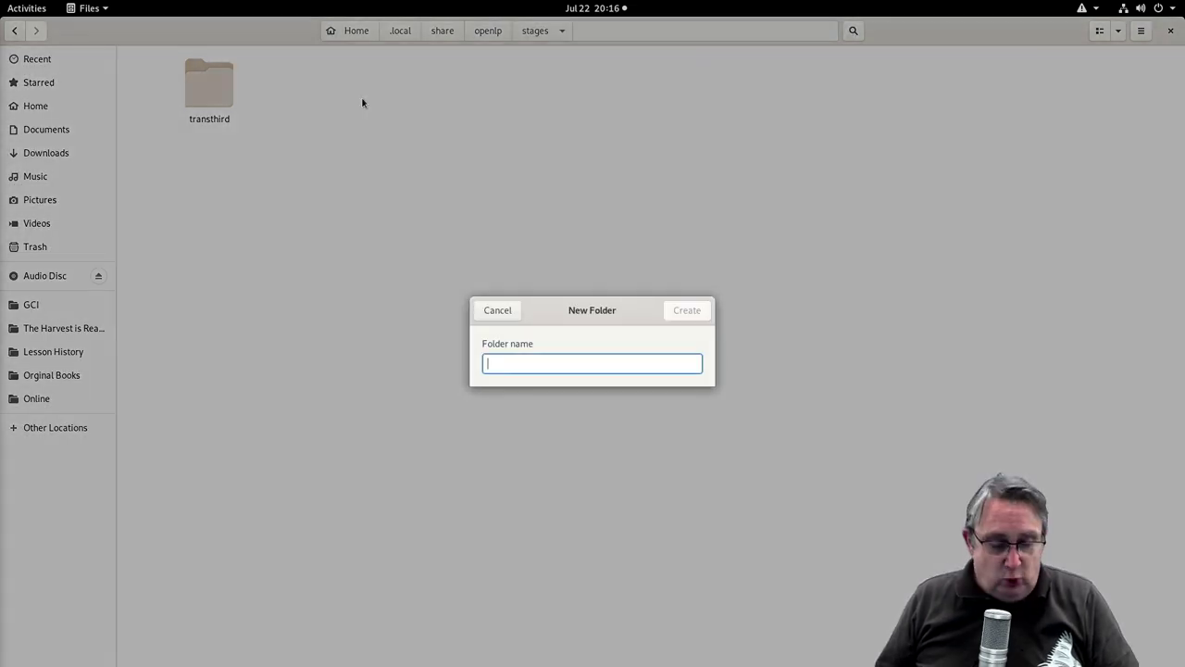
{"action": "type", "text": "chords"}
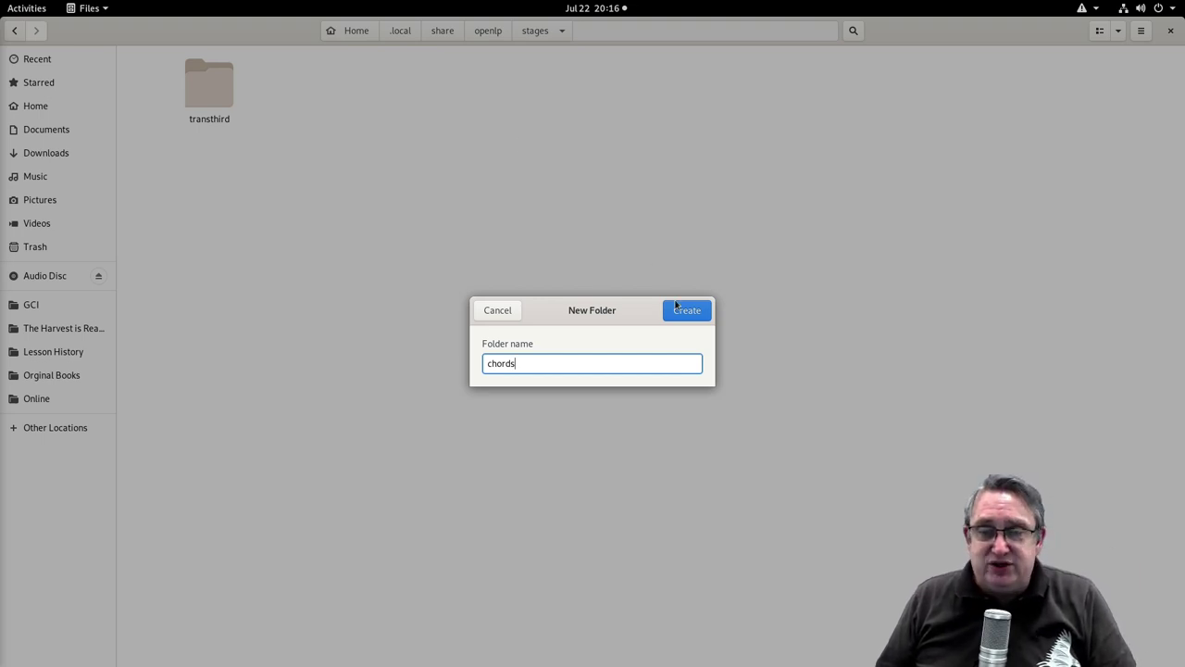
{"action": "left_click", "coordinate": [677, 307]}
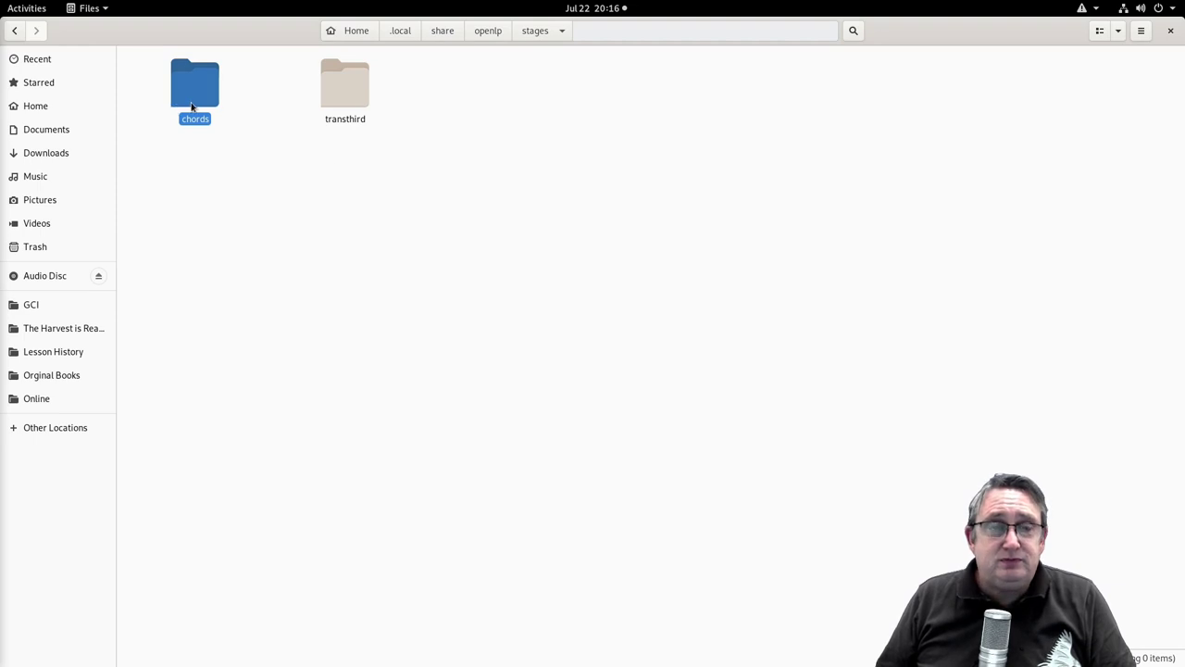
Step: Paste the copied stage.css and stage.html files into the chords folder
{"action": "double_click", "coordinate": [192, 106]}
{"action": "right_click", "coordinate": [245, 151]}
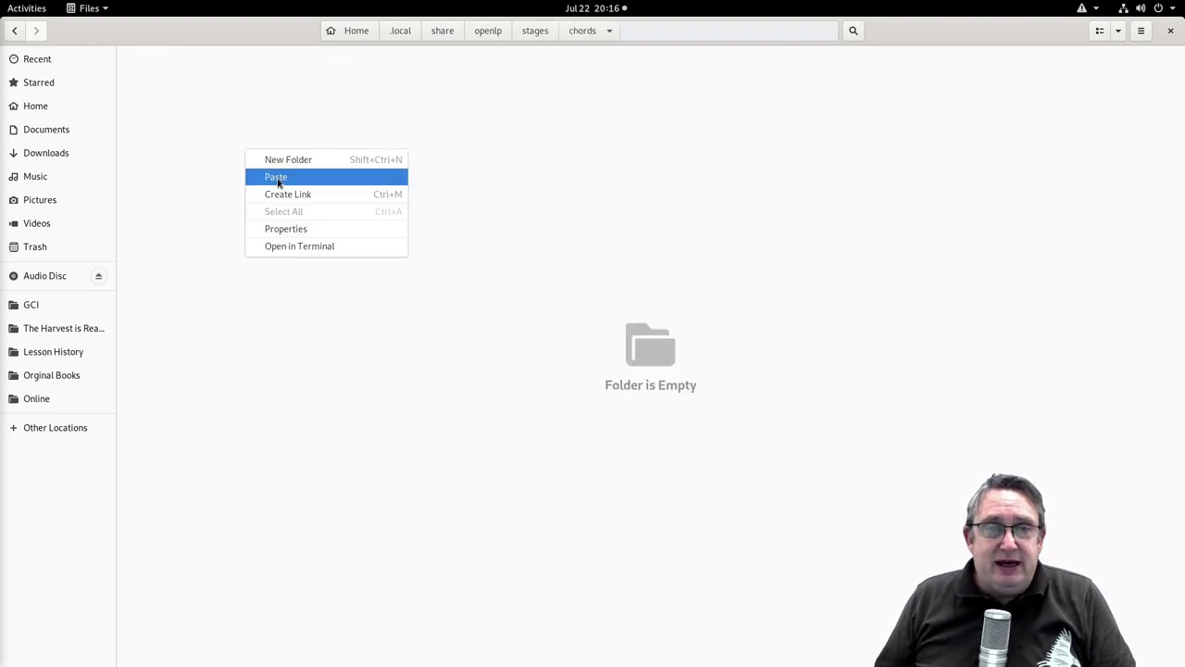
{"action": "left_click", "coordinate": [277, 179]}
Step: Open both stage.css and stage.html from the chords folder in Text Editor and maximize the editor window
{"action": "left_click_drag", "start_coordinate": [425, 186], "coordinate": [188, 84]}
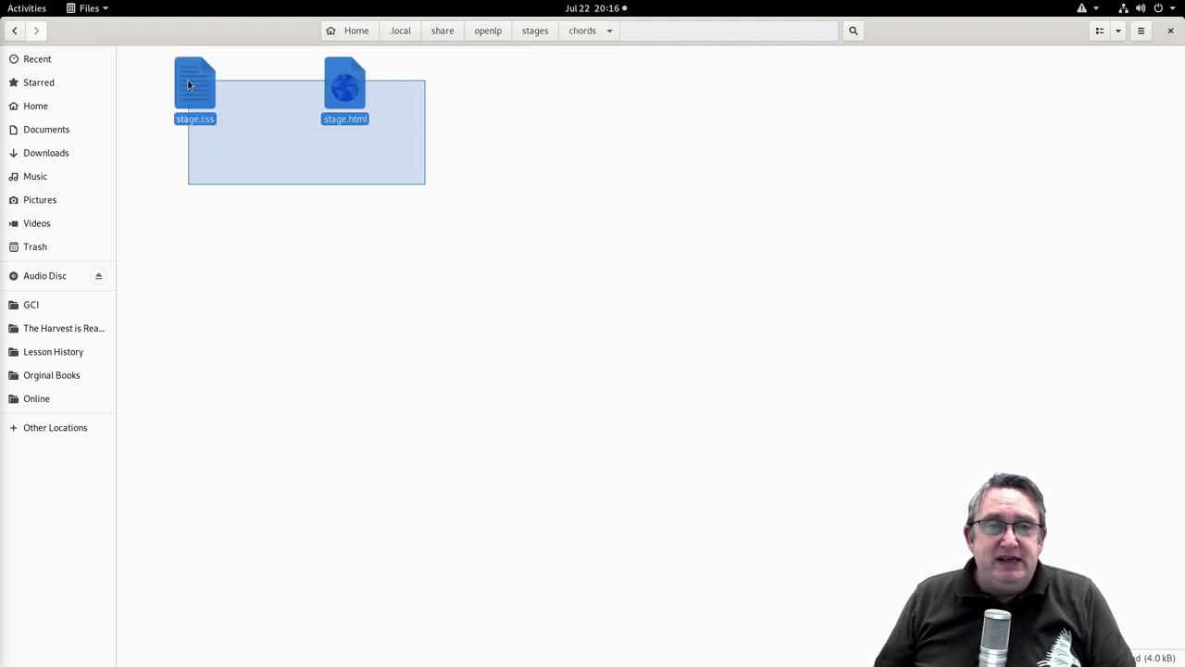
{"action": "right_click", "coordinate": [188, 84]}
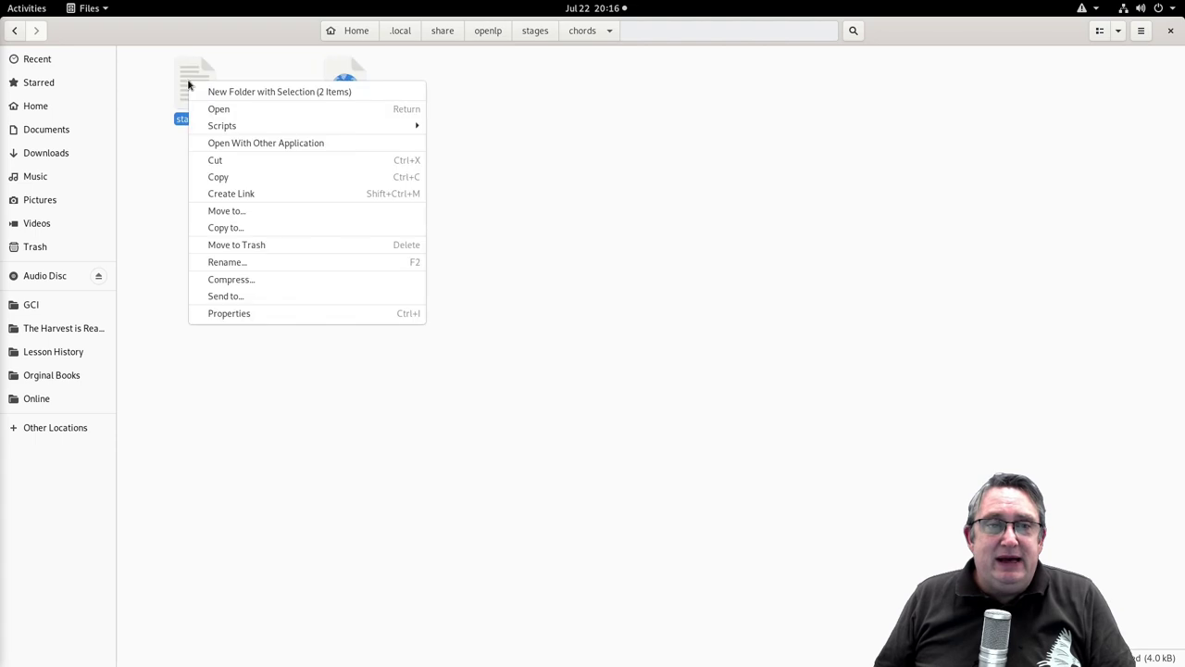
{"action": "left_click", "coordinate": [253, 146]}
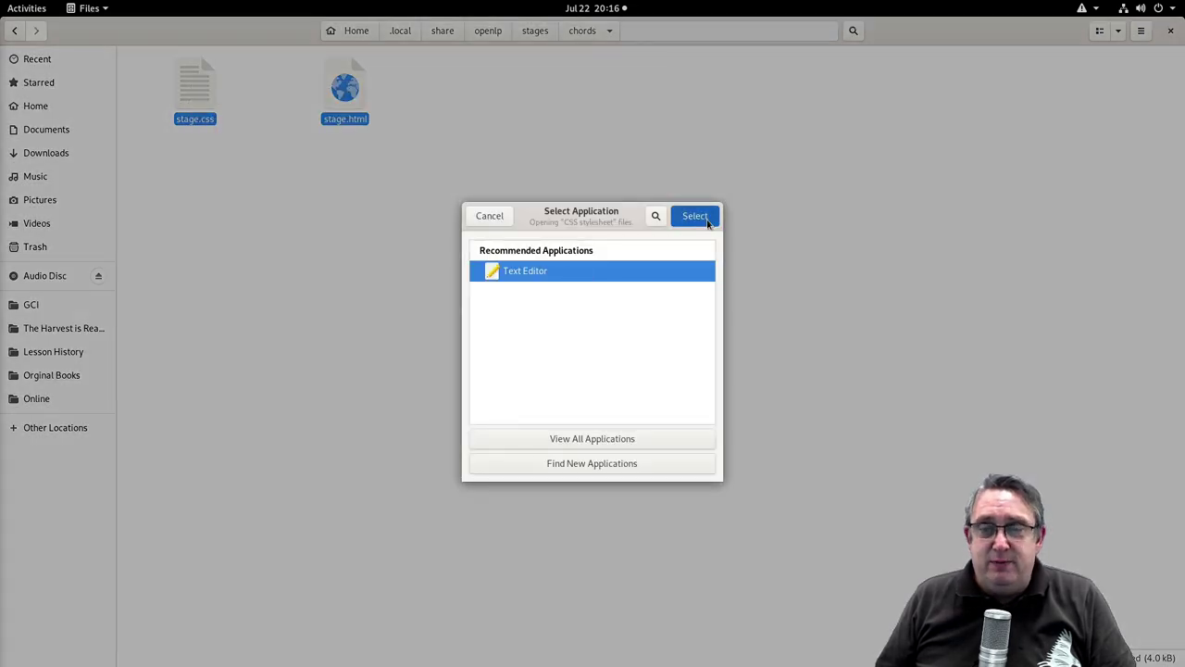
{"action": "left_click", "coordinate": [695, 215]}
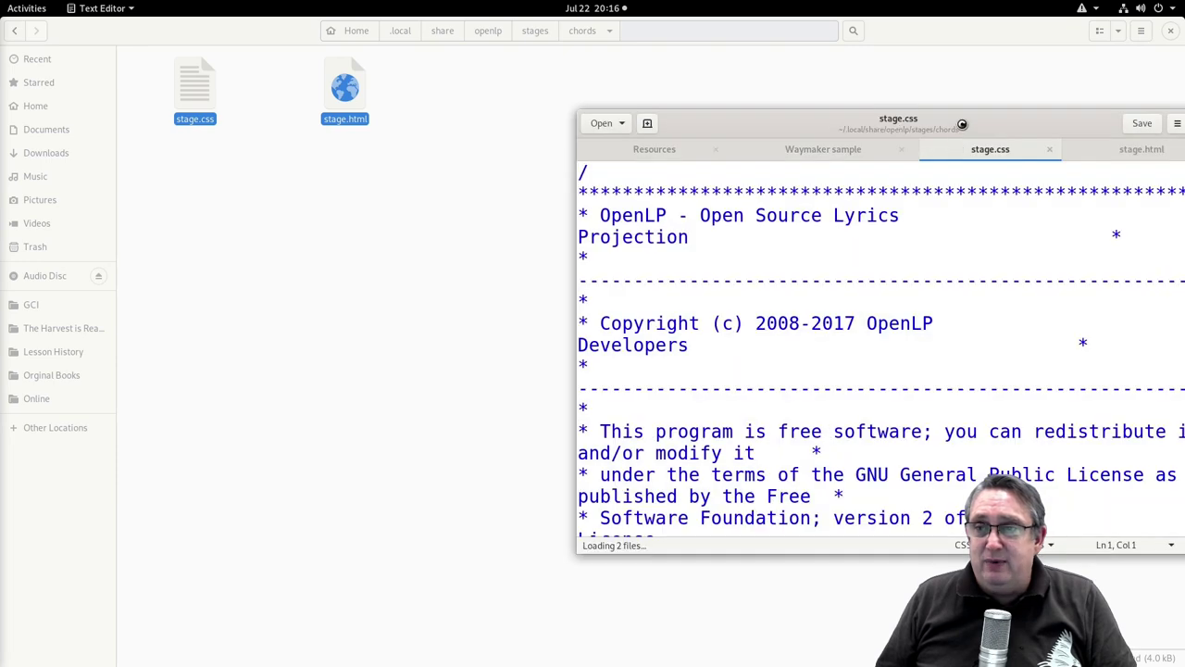
{"action": "left_click_drag", "start_coordinate": [962, 123], "coordinate": [751, 111]}
{"action": "double_click", "coordinate": [751, 111]}
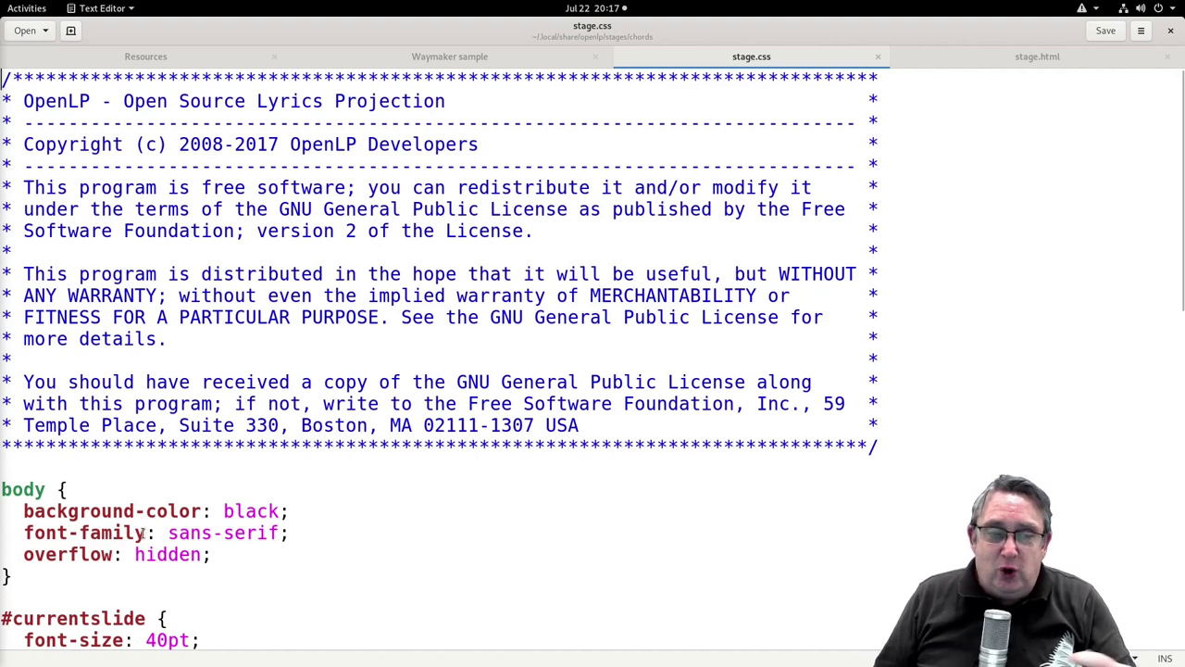
Step: Copy the "Fira Code Medium" font-family line and the "white-space: pre !important;" line from the Resources document
{"action": "left_click", "coordinate": [171, 56]}
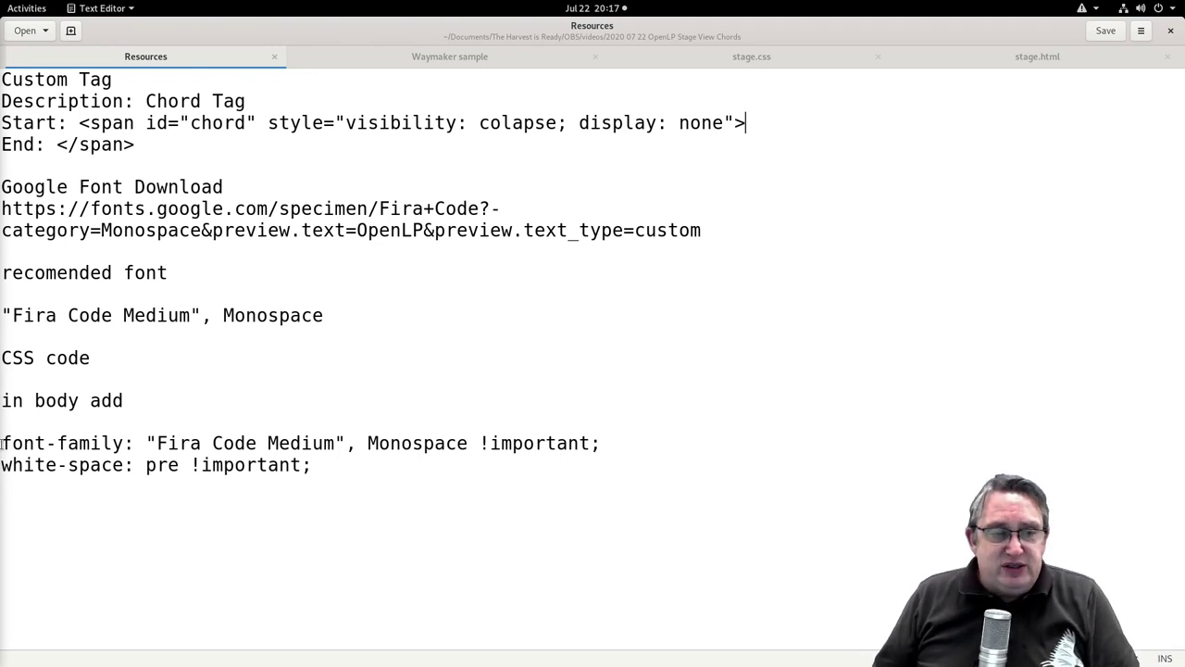
{"action": "left_click_drag", "start_coordinate": [2, 443], "coordinate": [333, 463]}
{"action": "key", "text": "ctrl+c"}
{"action": "right_click", "coordinate": [298, 449]}
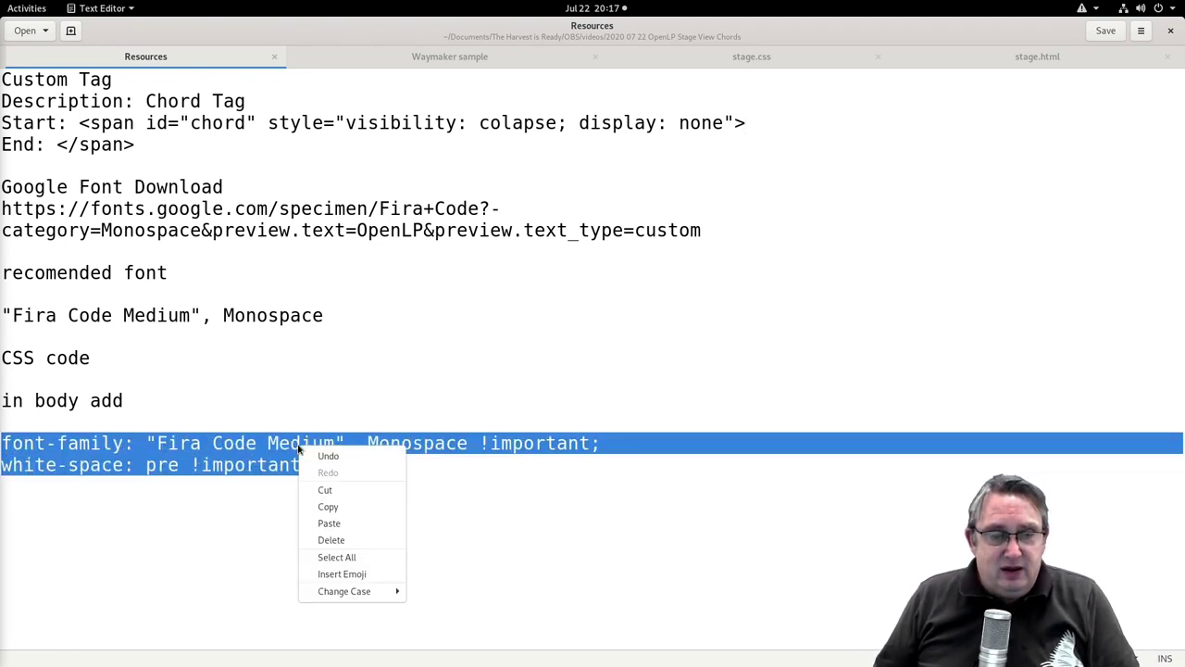
{"action": "left_click", "coordinate": [326, 506]}
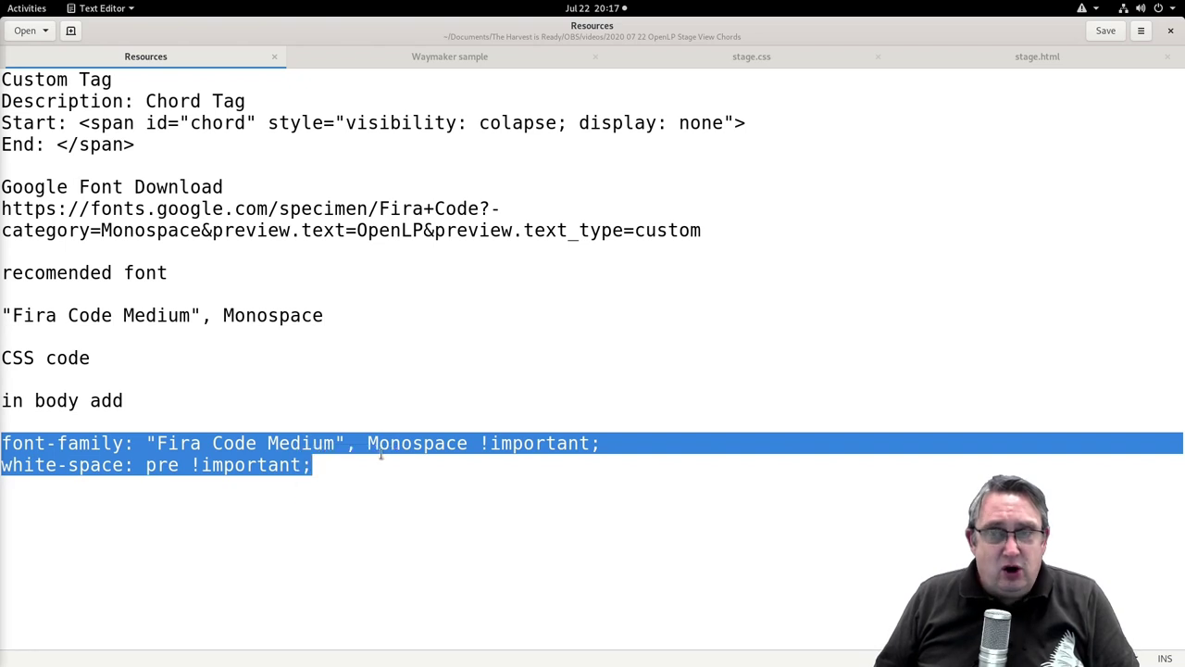
Step: Replace the body's sans-serif font-family line in stage.css with the copied font-family and white-space lines, align their indentation, and save the file
{"action": "left_click", "coordinate": [696, 71]}
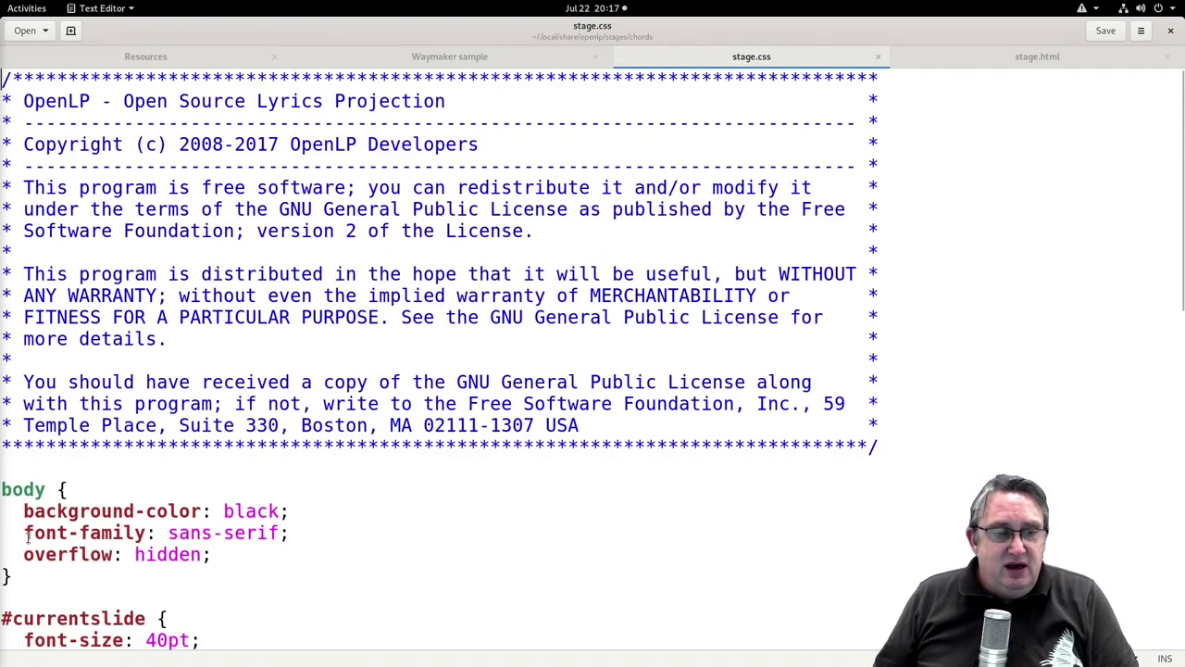
{"action": "left_click_drag", "start_coordinate": [28, 535], "coordinate": [290, 534]}
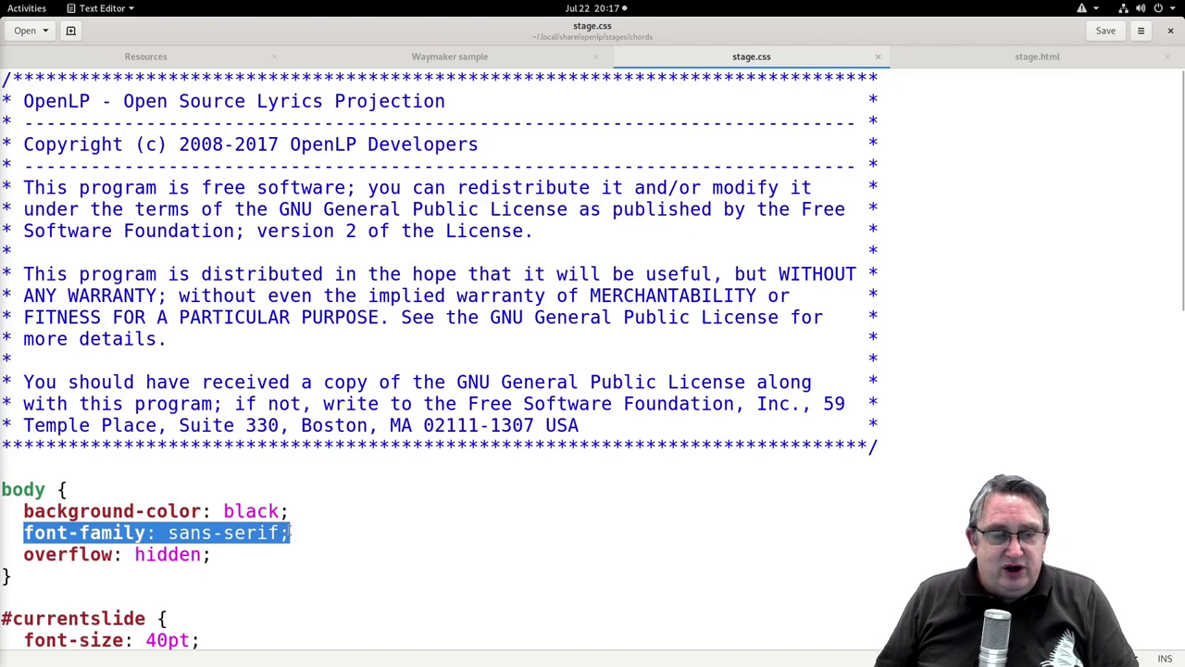
{"action": "right_click", "coordinate": [264, 543]}
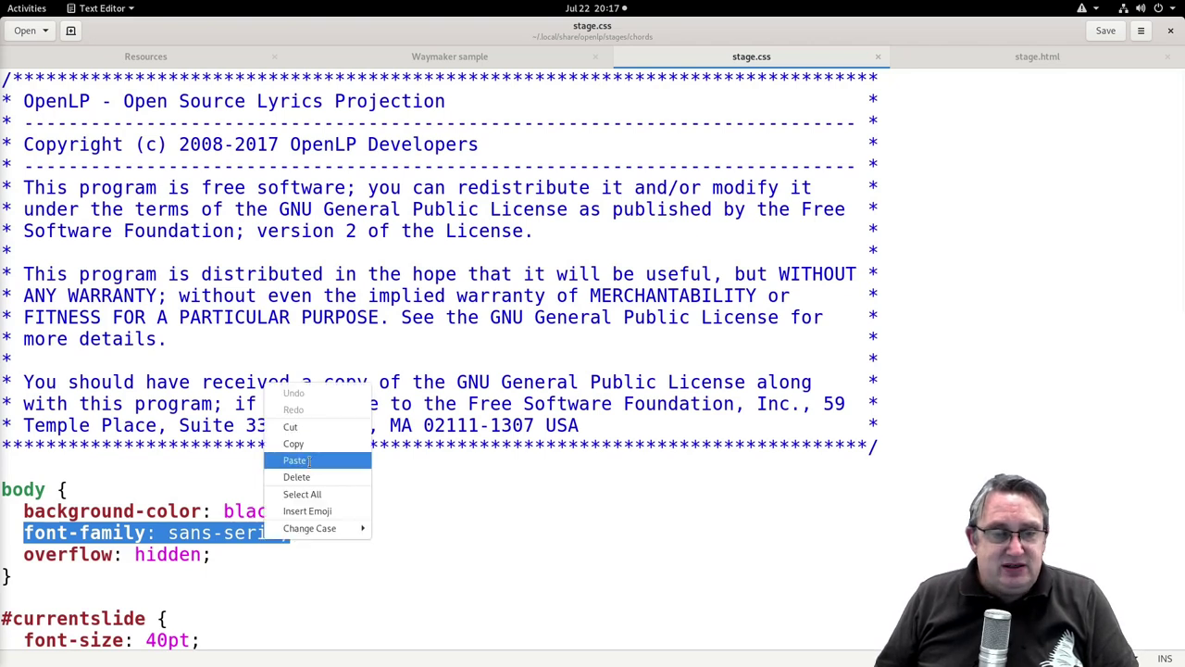
{"action": "left_click", "coordinate": [315, 460]}
{"action": "double_click", "coordinate": [5, 554]}
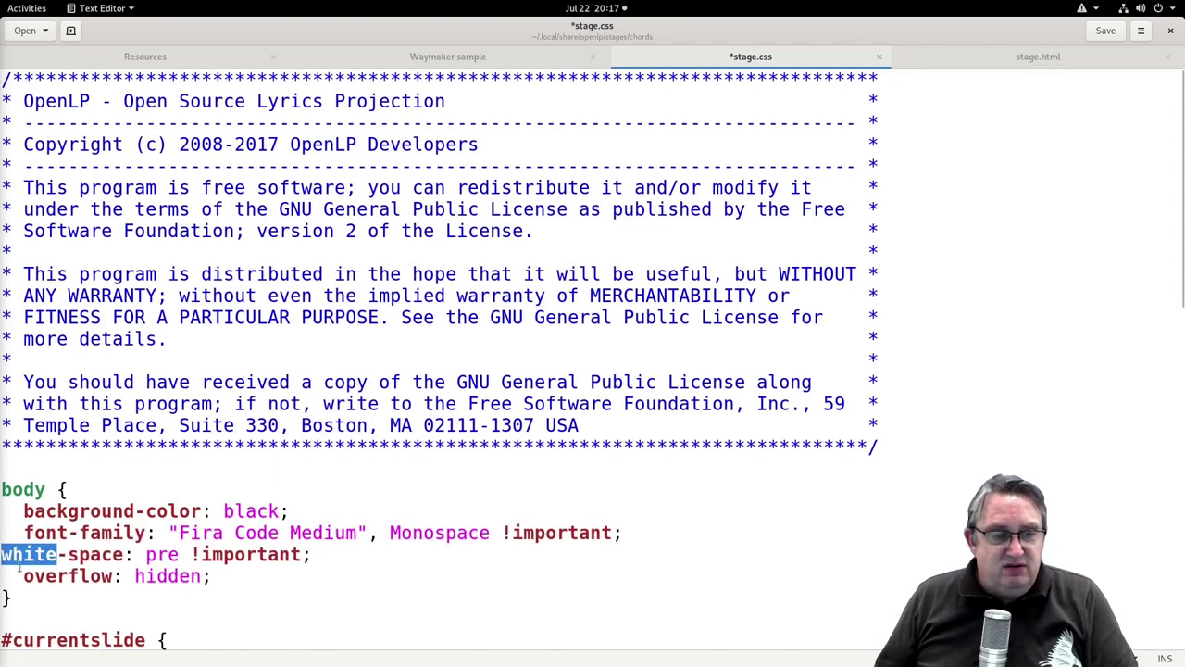
{"action": "left_click", "coordinate": [4, 554]}
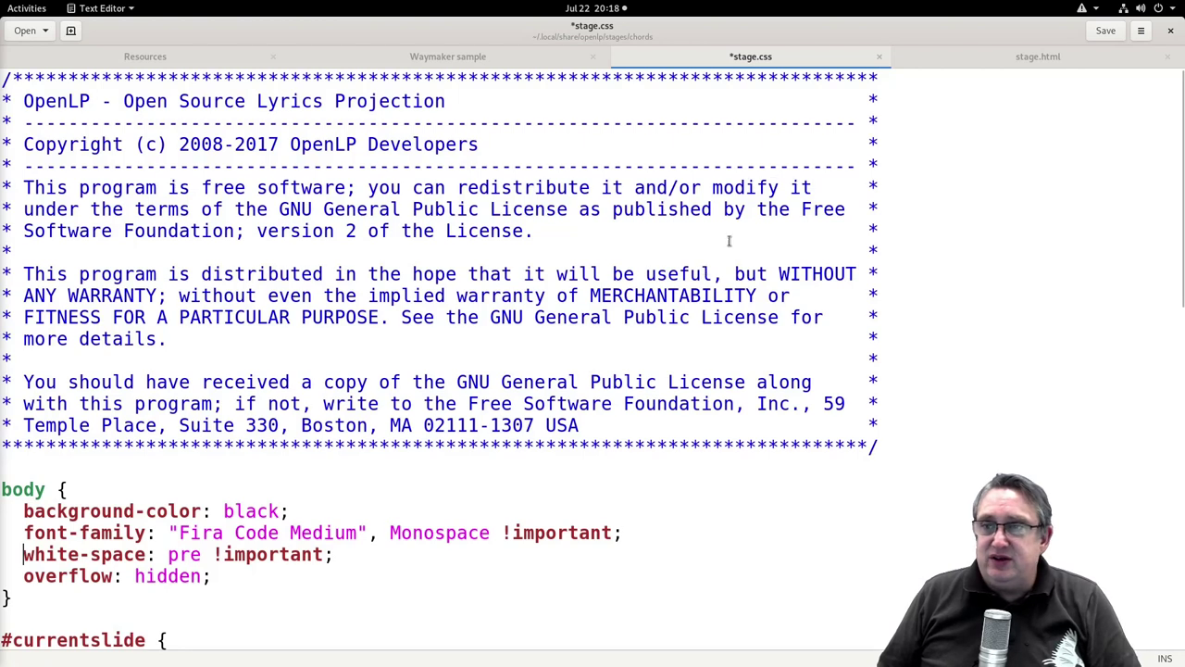
{"action": "left_click", "coordinate": [1103, 30]}
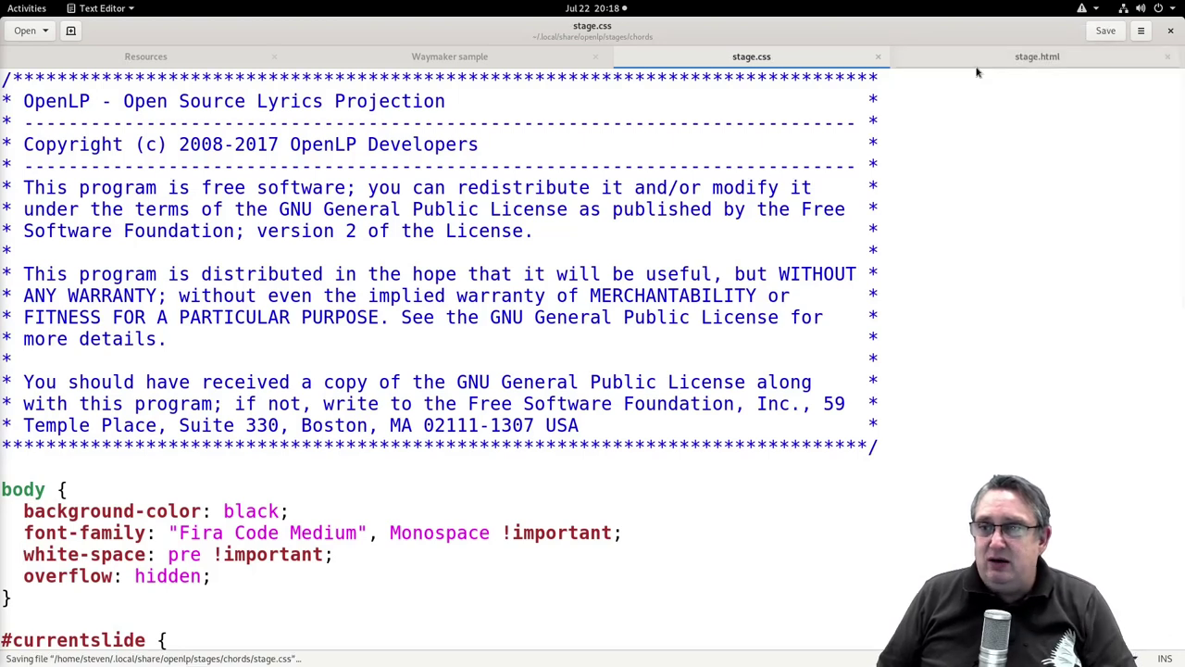
Step: Change the stylesheet link's href in stage.html to "stages/chords/stage.css" and save the file
{"action": "left_click", "coordinate": [1037, 57]}
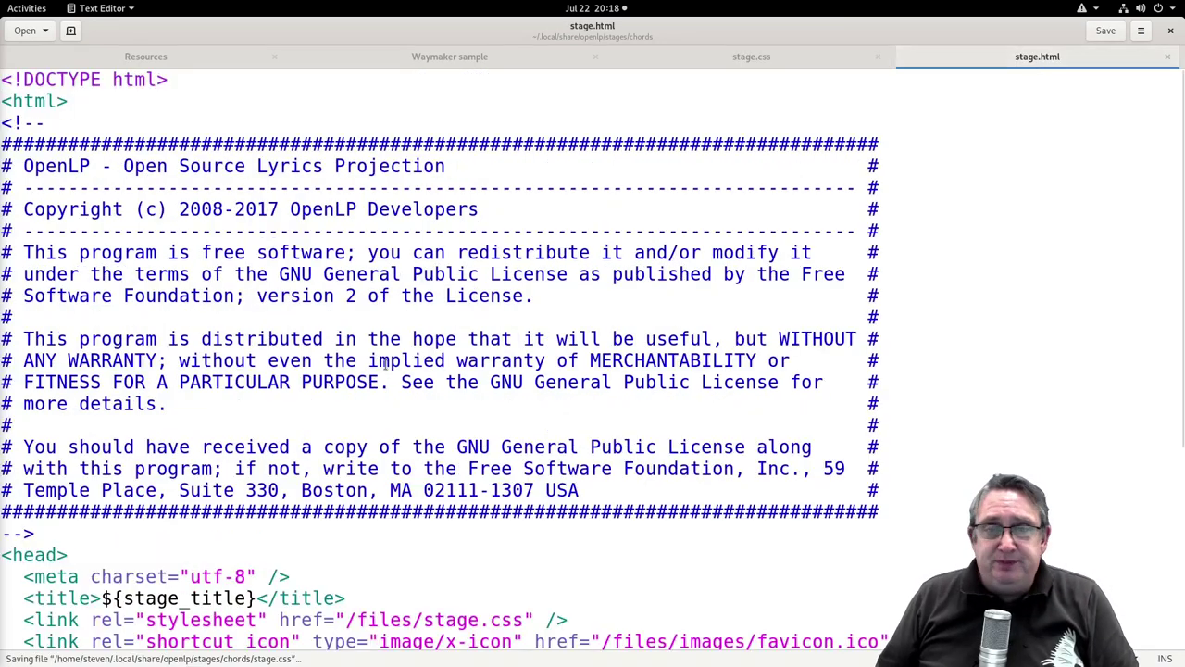
{"action": "scroll", "coordinate": [367, 444], "scroll_direction": "down", "scroll_amount": 2}
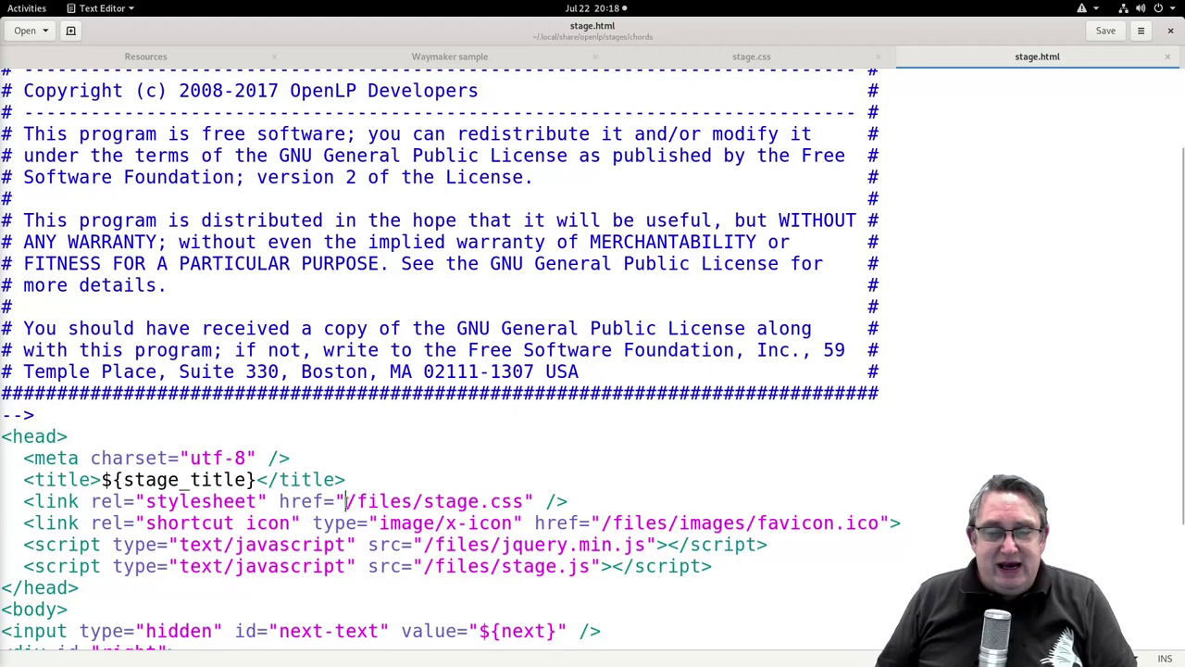
{"action": "left_click_drag", "start_coordinate": [348, 501], "coordinate": [425, 501]}
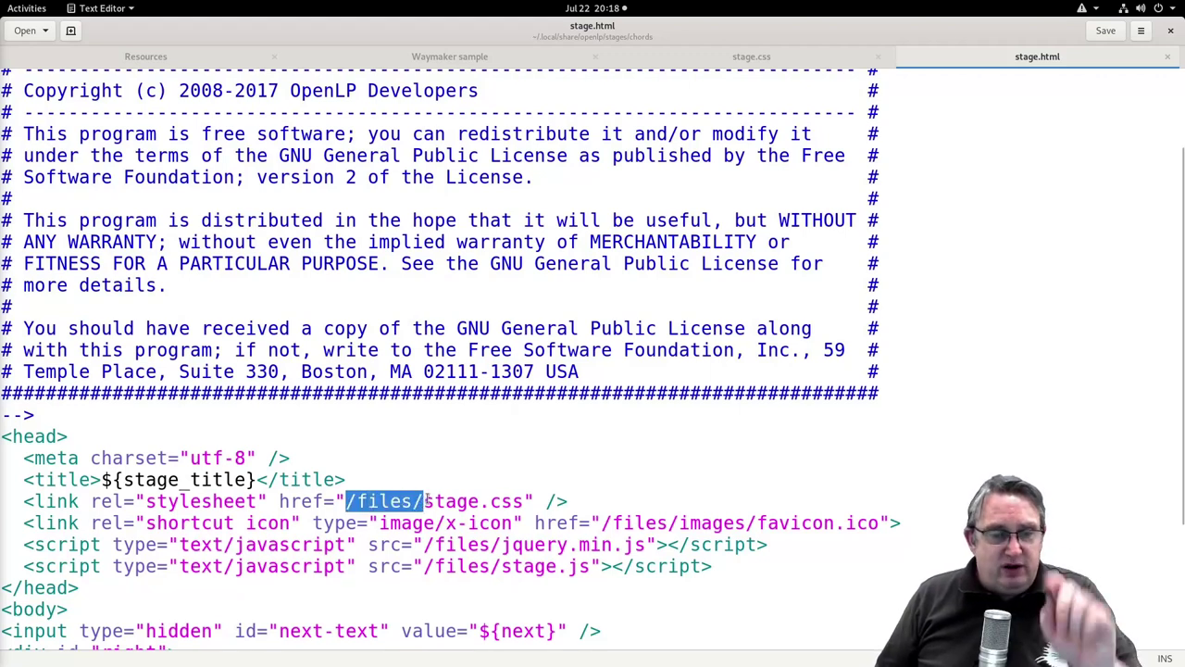
{"action": "type", "text": "stages"}
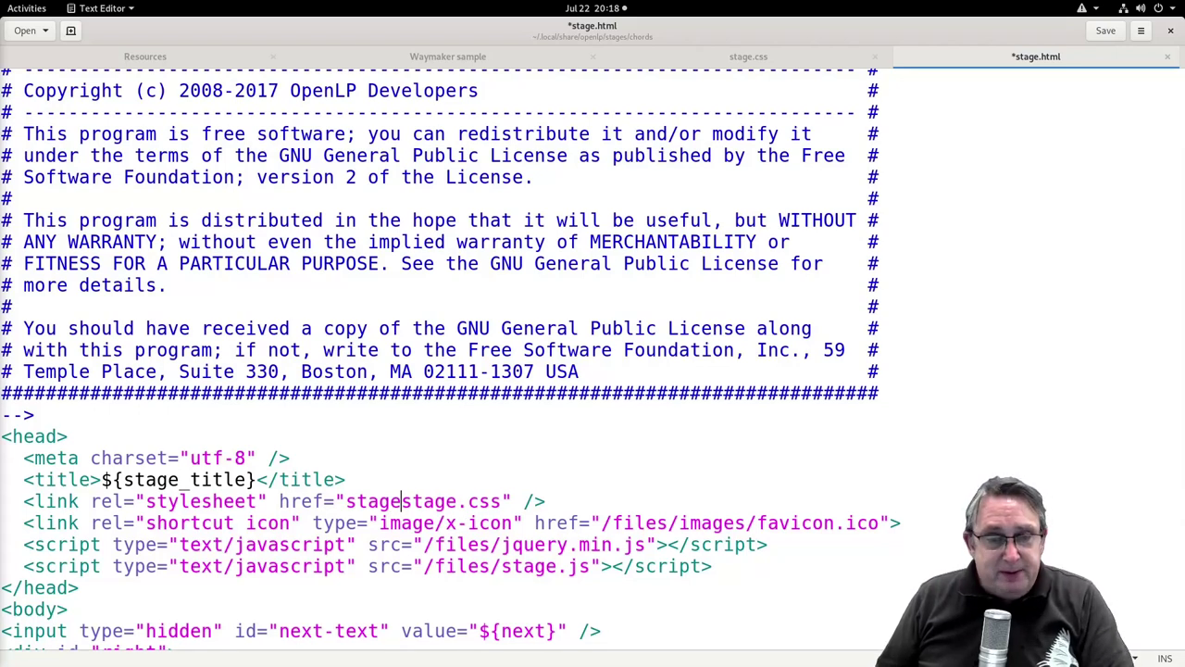
{"action": "type", "text": "/c"}
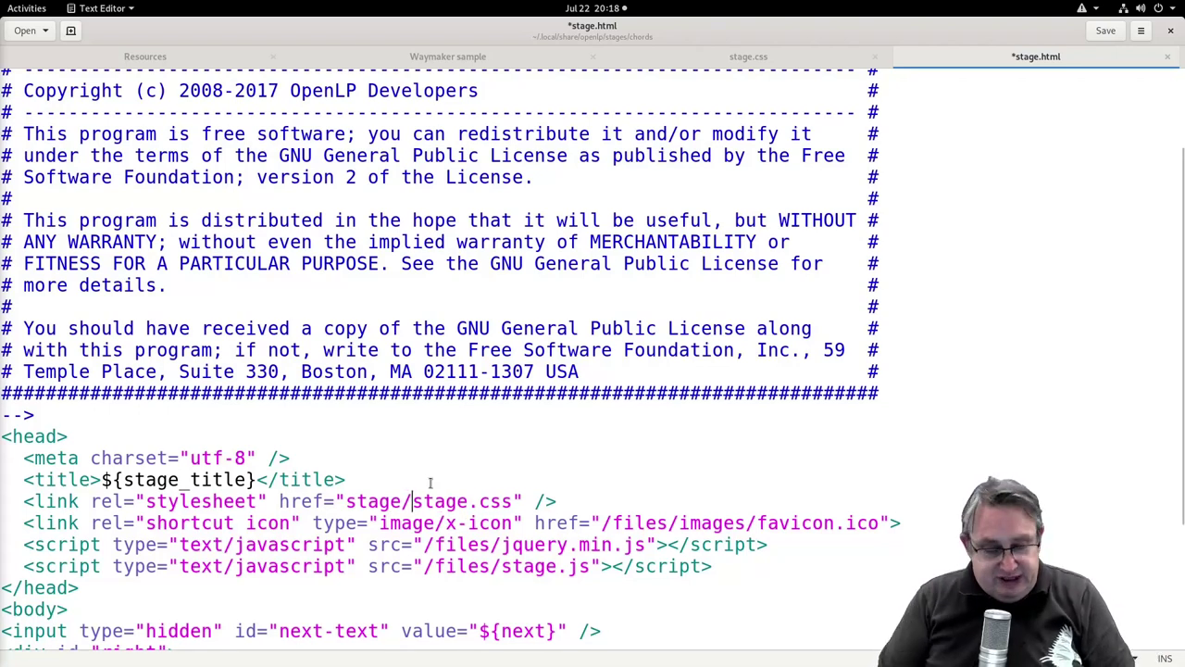
{"action": "type", "text": "s"}
{"action": "key", "text": "Right"}
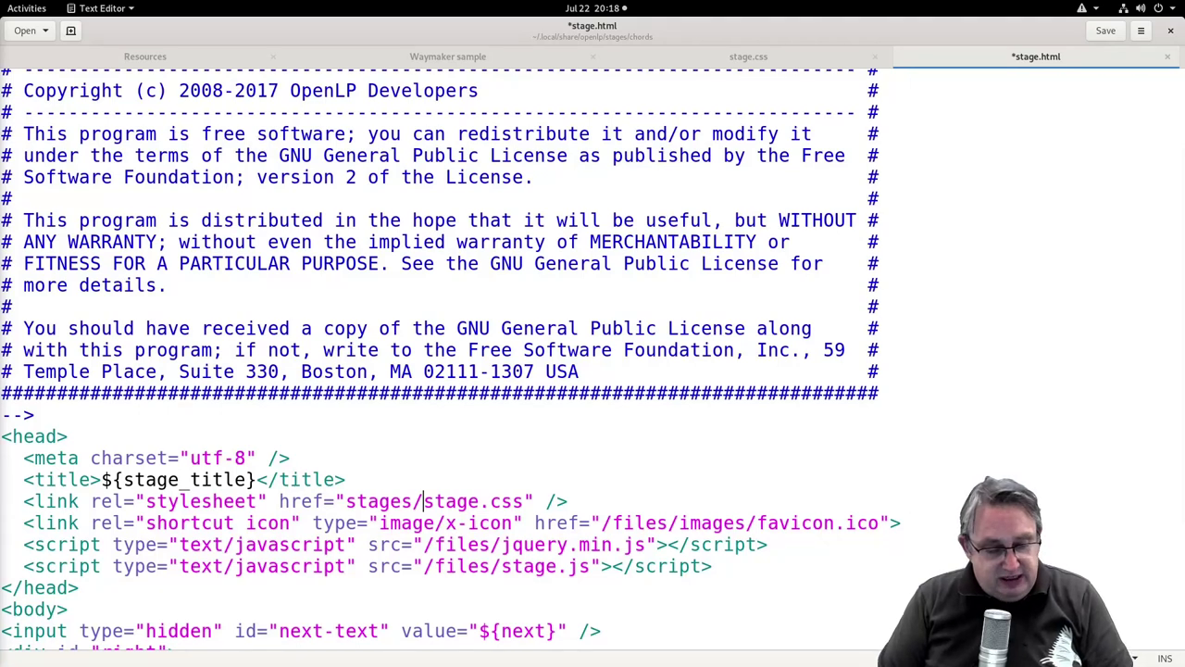
{"action": "type", "text": "chords"}
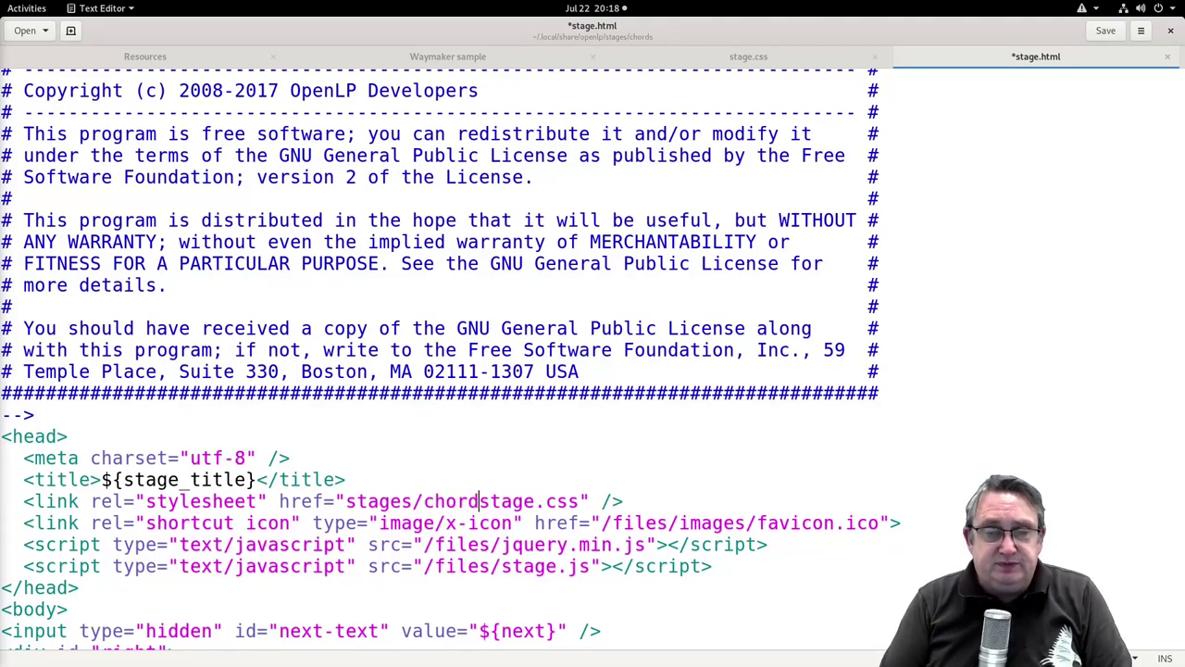
{"action": "type", "text": "/s"}
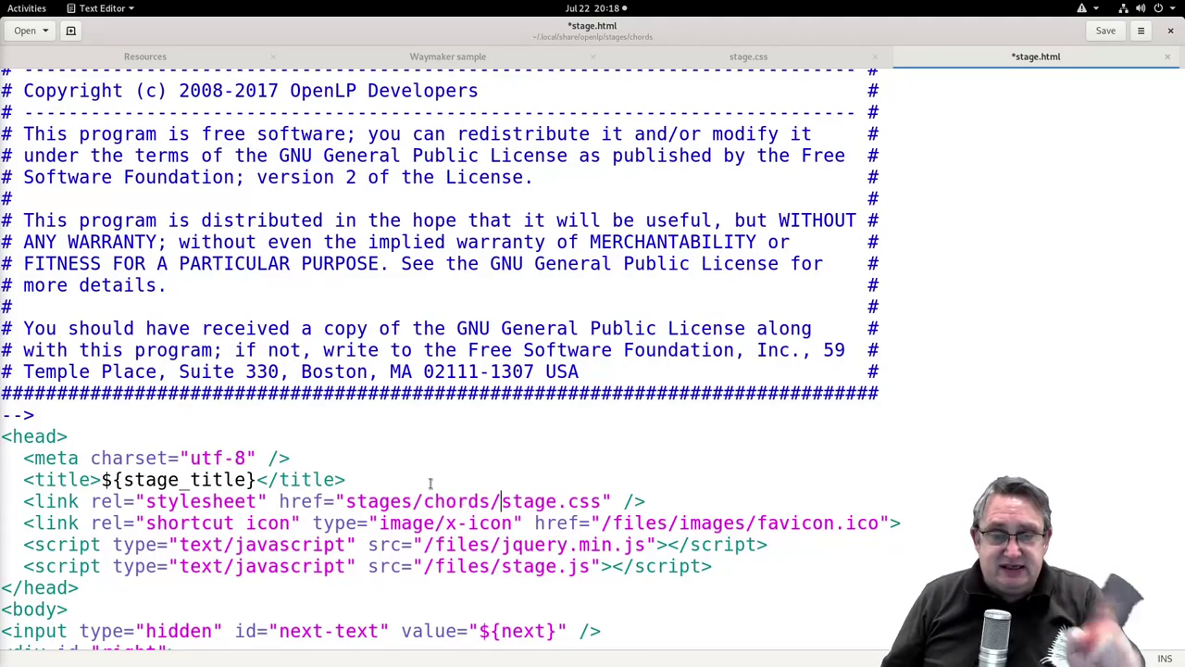
{"action": "left_click", "coordinate": [1107, 30]}
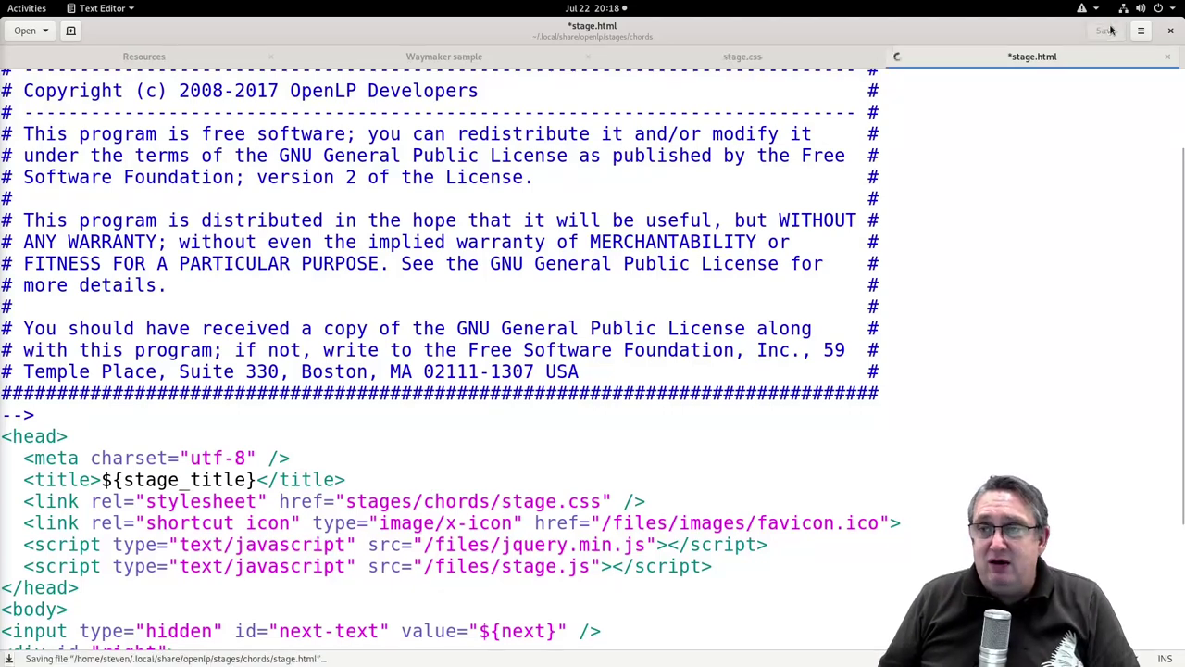
Step: Minimize the Text Editor and Files windows to get back to OpenLP
{"action": "right_click", "coordinate": [898, 31]}
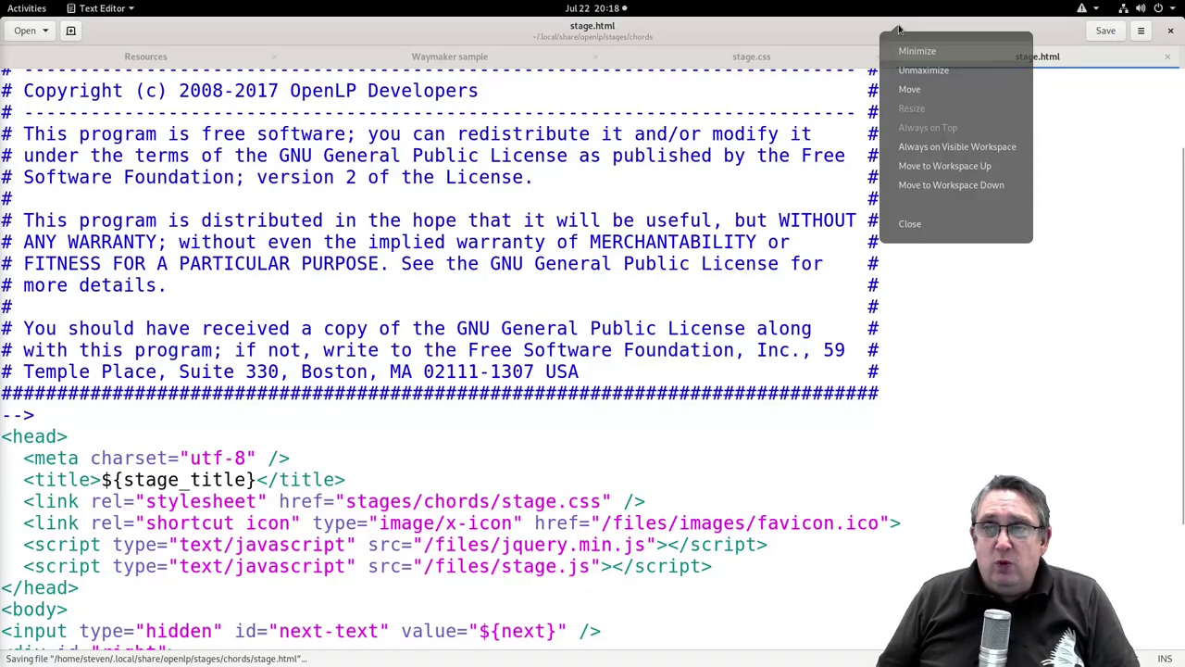
{"action": "left_click", "coordinate": [912, 51]}
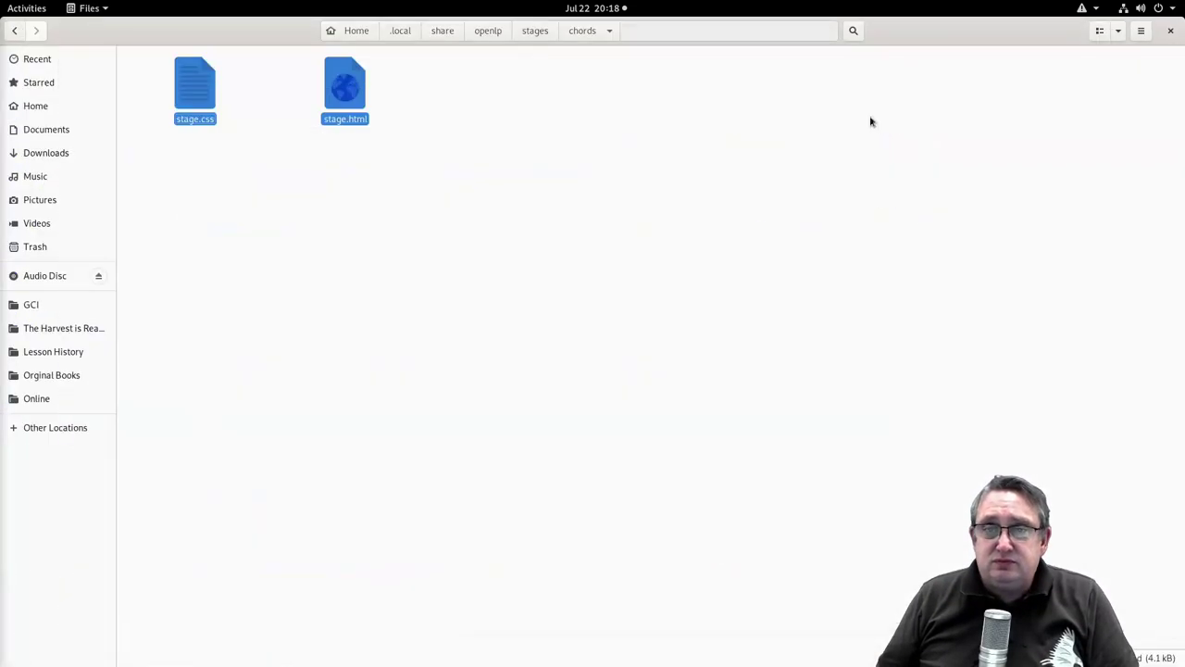
{"action": "right_click", "coordinate": [920, 28]}
{"action": "left_click", "coordinate": [928, 46]}
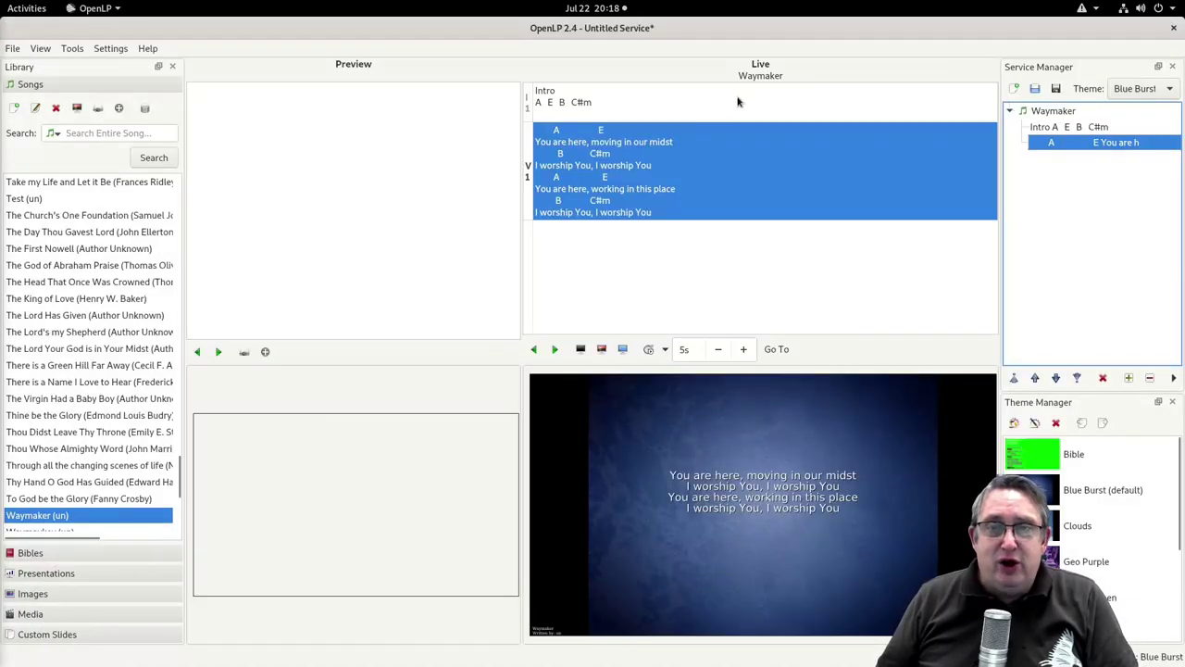
Step: Switch to Google Chrome and load the custom stage view at 192.168.2.4:4316/stage/chords
{"action": "left_click", "coordinate": [1167, 224]}
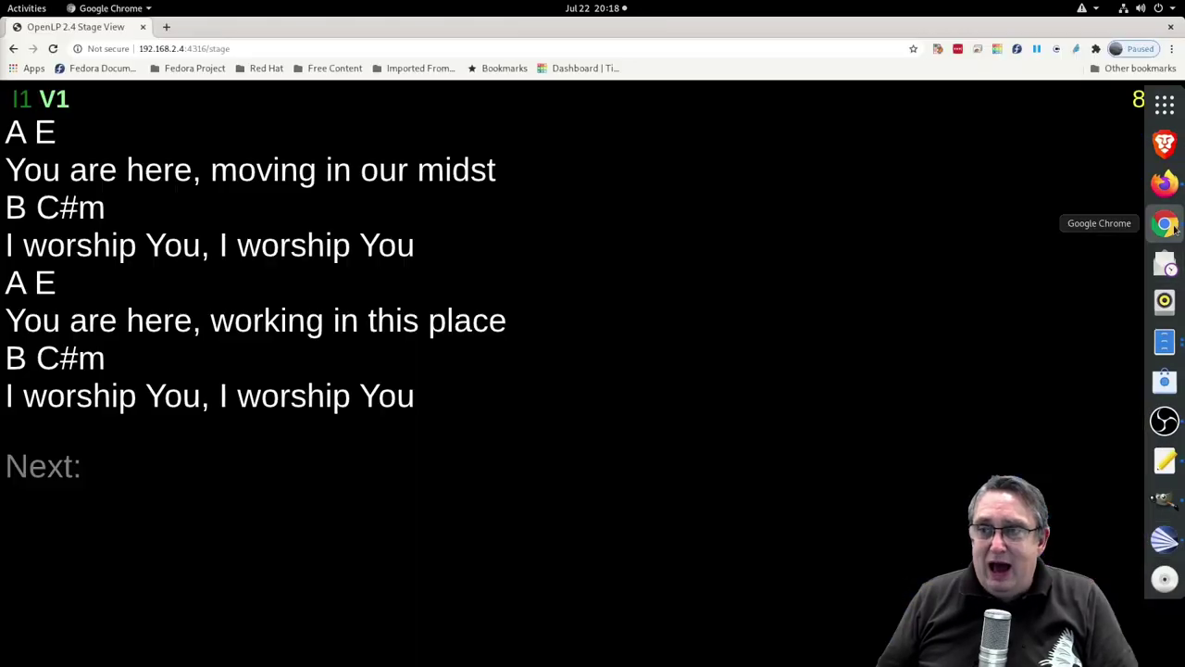
{"action": "left_click", "coordinate": [256, 48]}
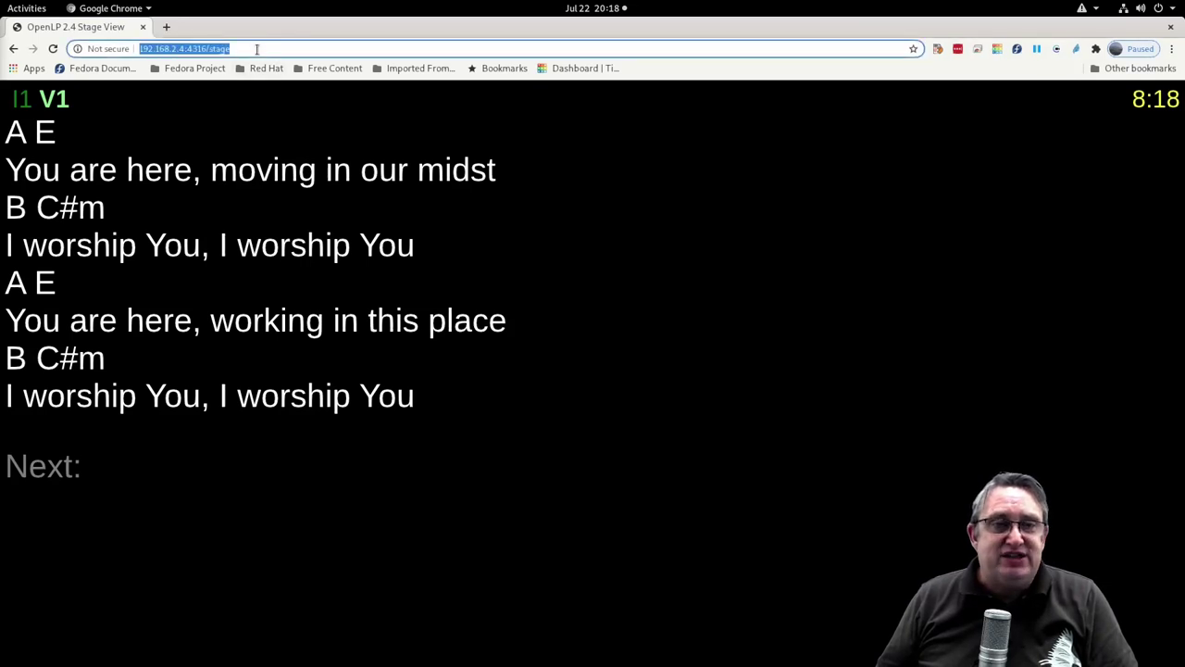
{"action": "left_click", "coordinate": [257, 48]}
{"action": "type", "text": "/"}
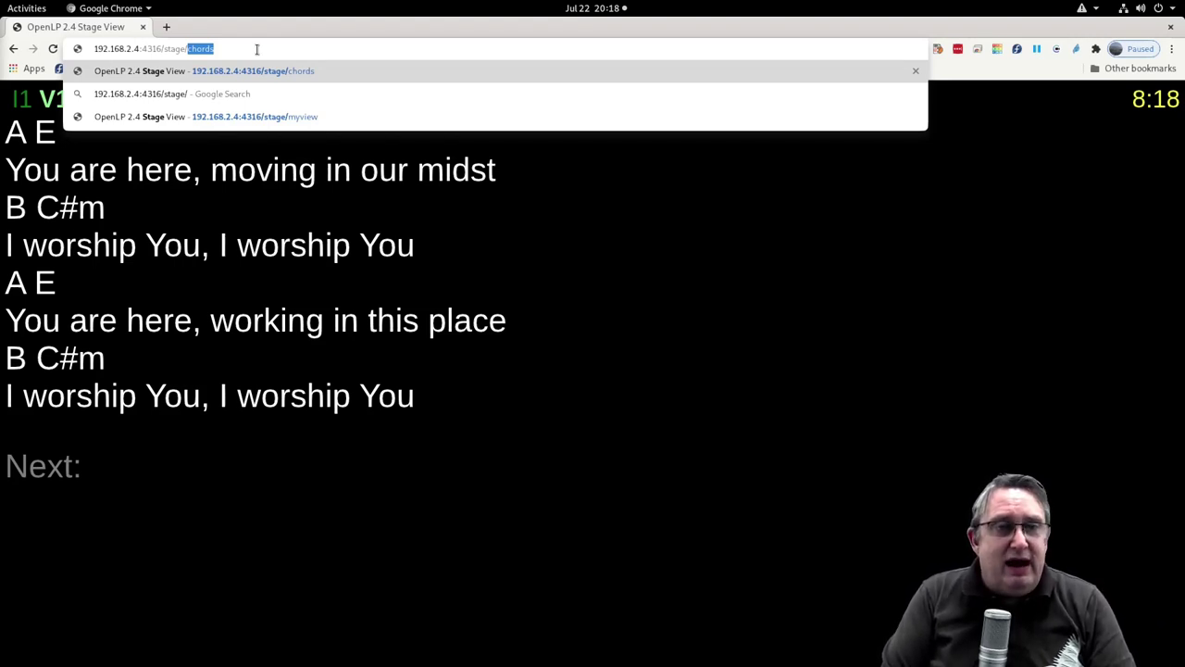
{"action": "key", "text": "Right"}
{"action": "key", "text": "Return"}
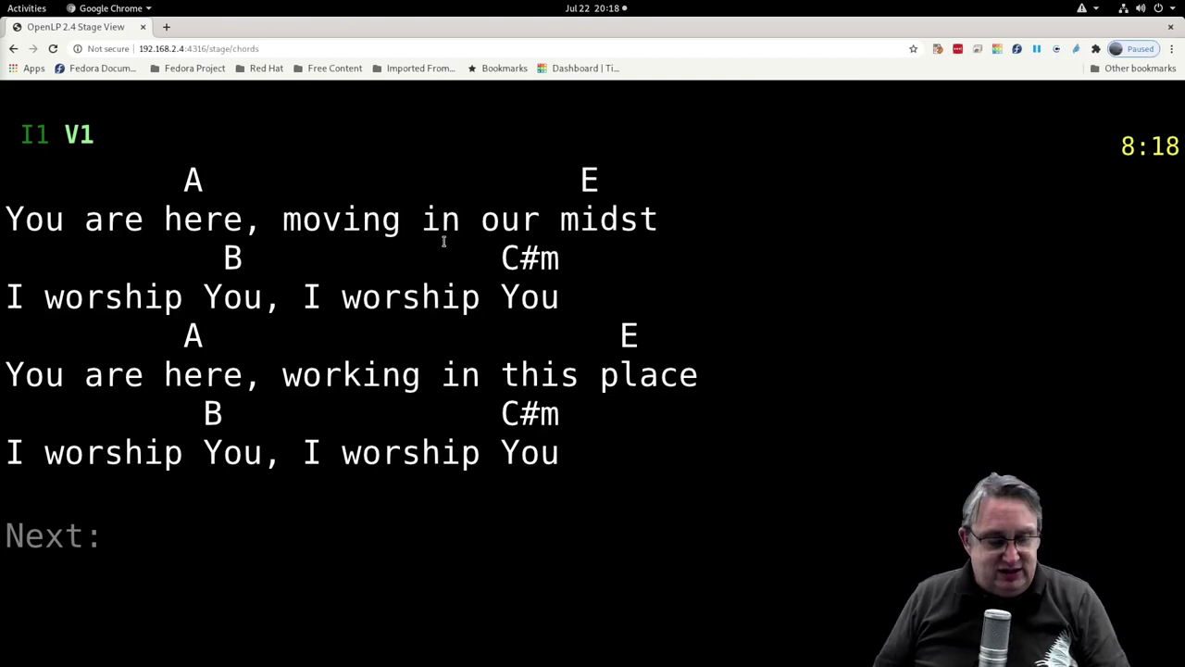
Step: Switch to OpenLP, make Waymaker's Intro slide the live slide, and return to the stage view in Google Chrome
{"action": "key", "text": "alt+Tab"}
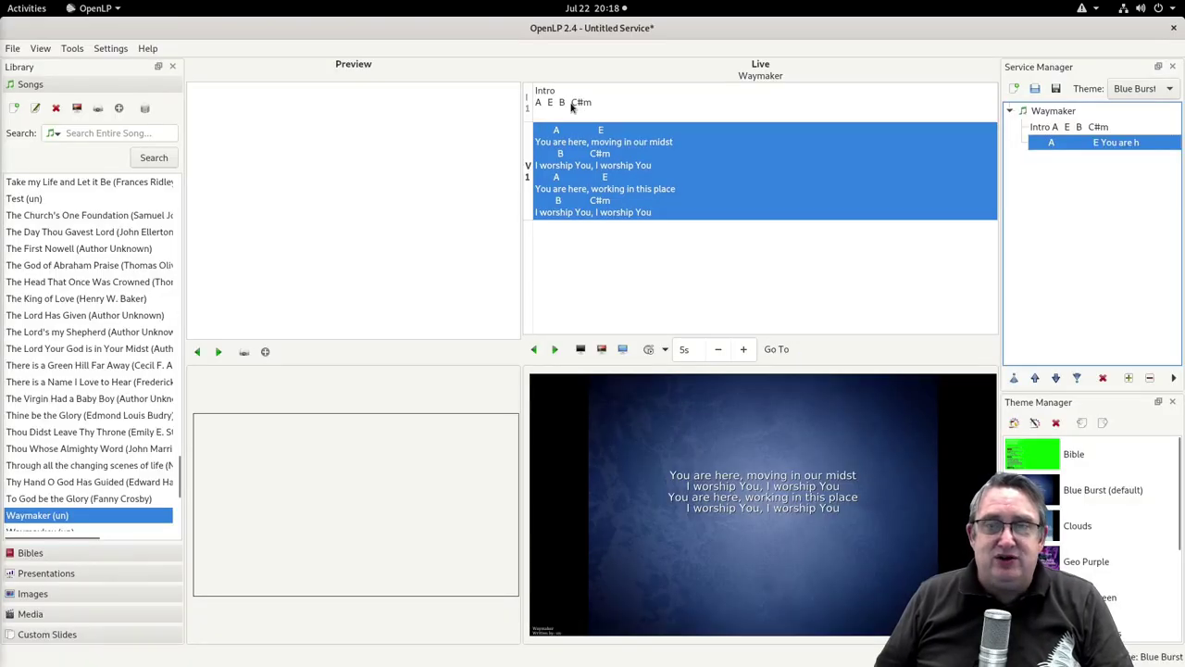
{"action": "left_click", "coordinate": [571, 103]}
{"action": "key", "text": "alt+Tab"}
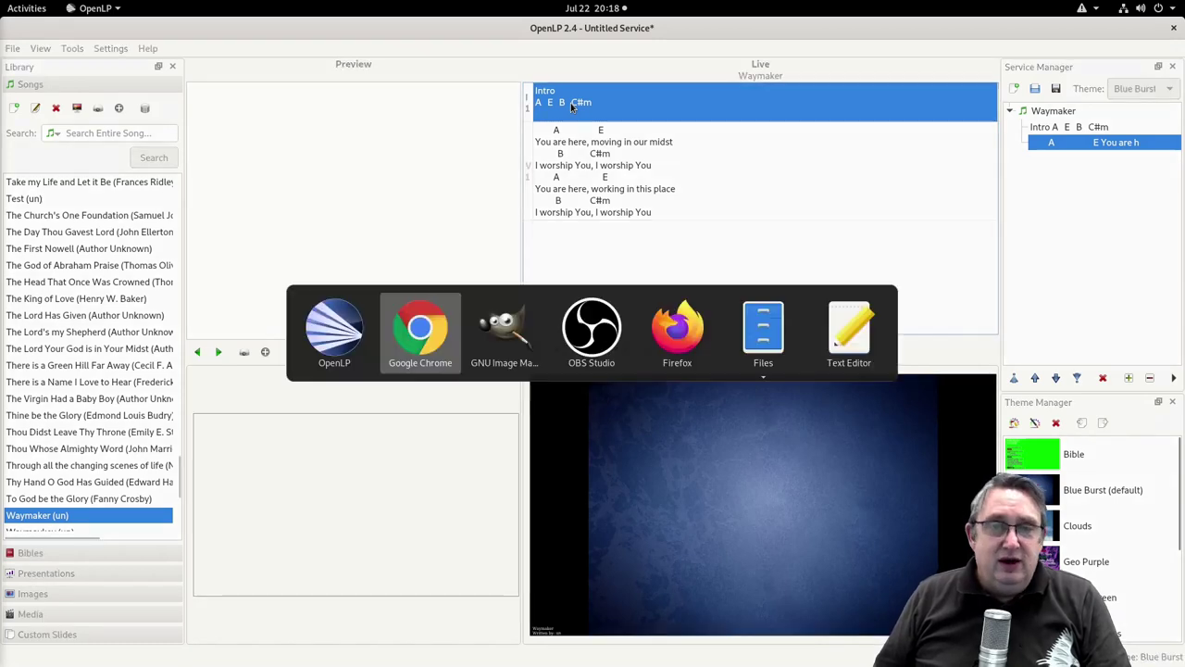